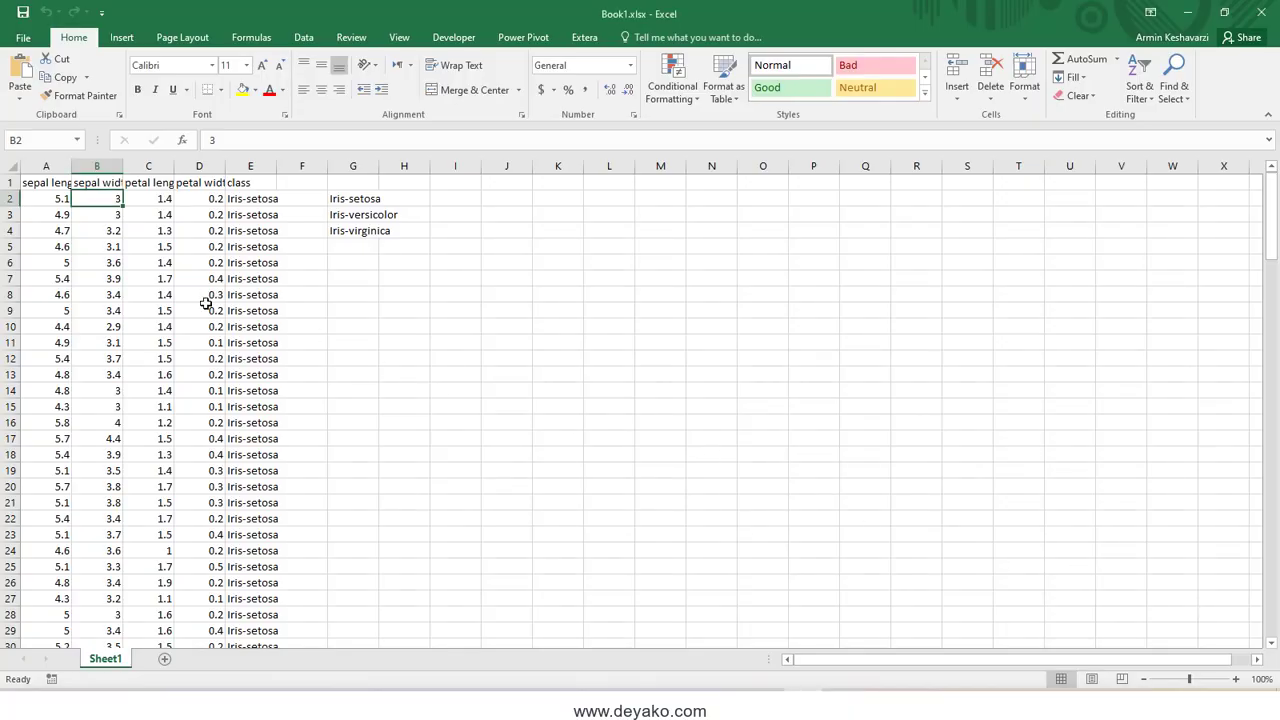
# Step: Select sample parts of the iris table: class values, the class-name list, and the first flower's row
pyautogui.scroll(-5, 205, 302)
pyautogui.scroll(-7, 206, 306)
pyautogui.scroll(6, 207, 309)
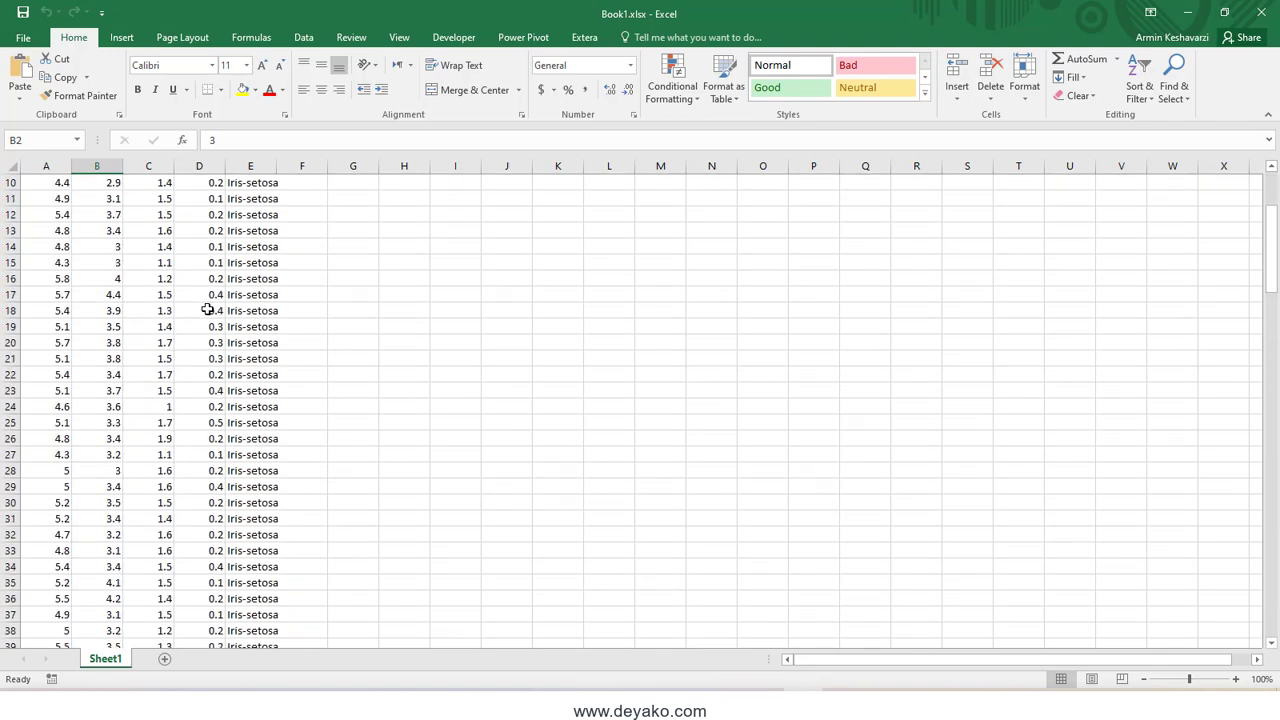
pyautogui.scroll(6, 210, 302)
pyautogui.moveTo(256, 202); pyautogui.dragTo(252, 550)
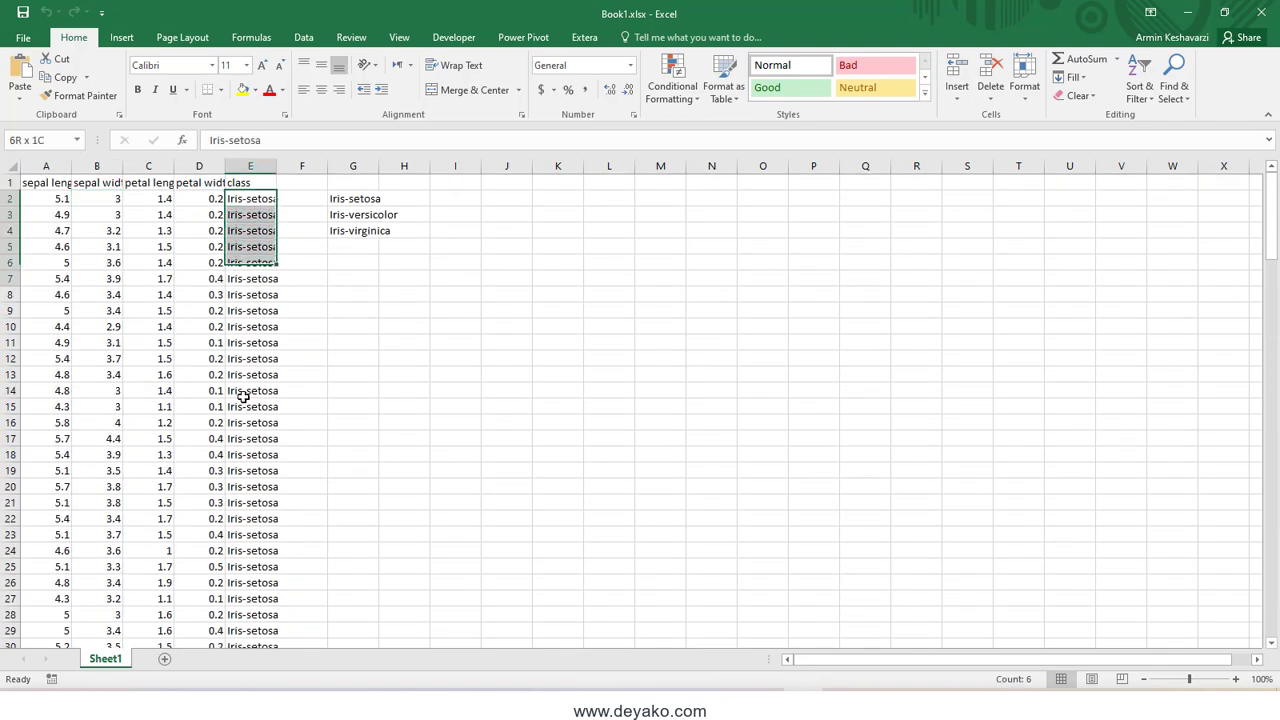
pyautogui.moveTo(361, 198); pyautogui.dragTo(357, 232)
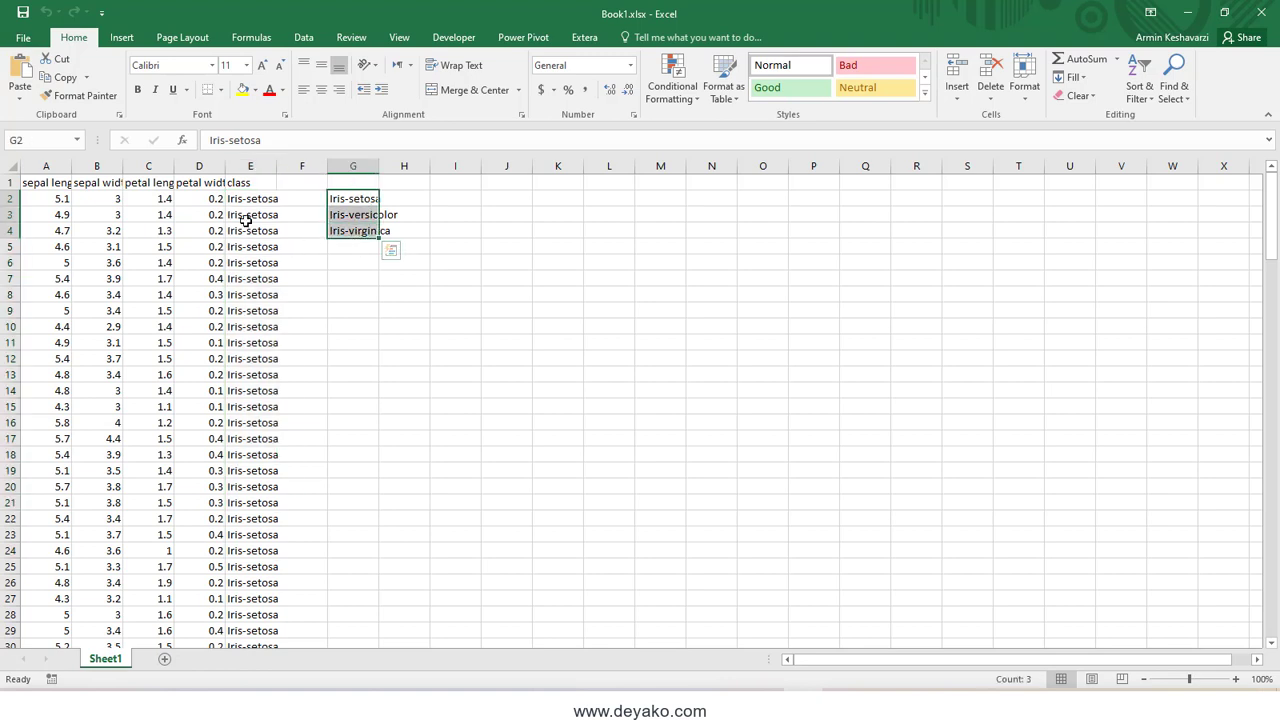
pyautogui.moveTo(50, 197); pyautogui.dragTo(213, 197)
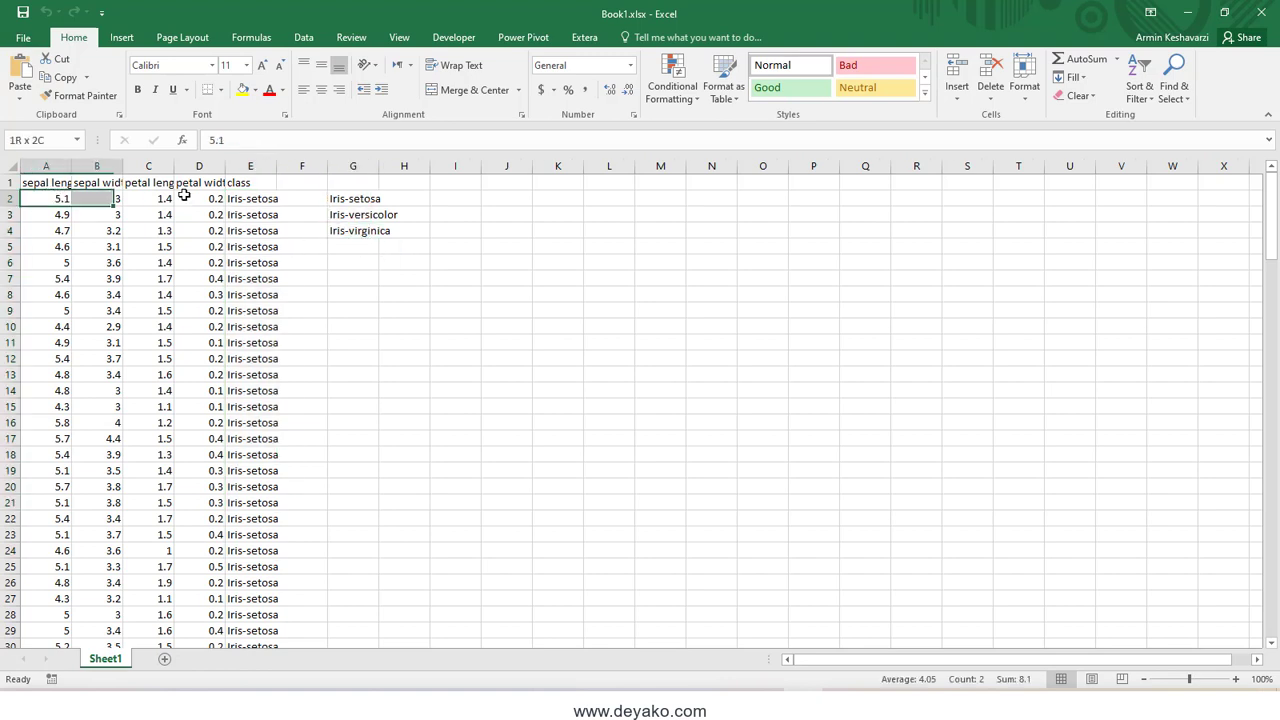
pyautogui.click(237, 199)
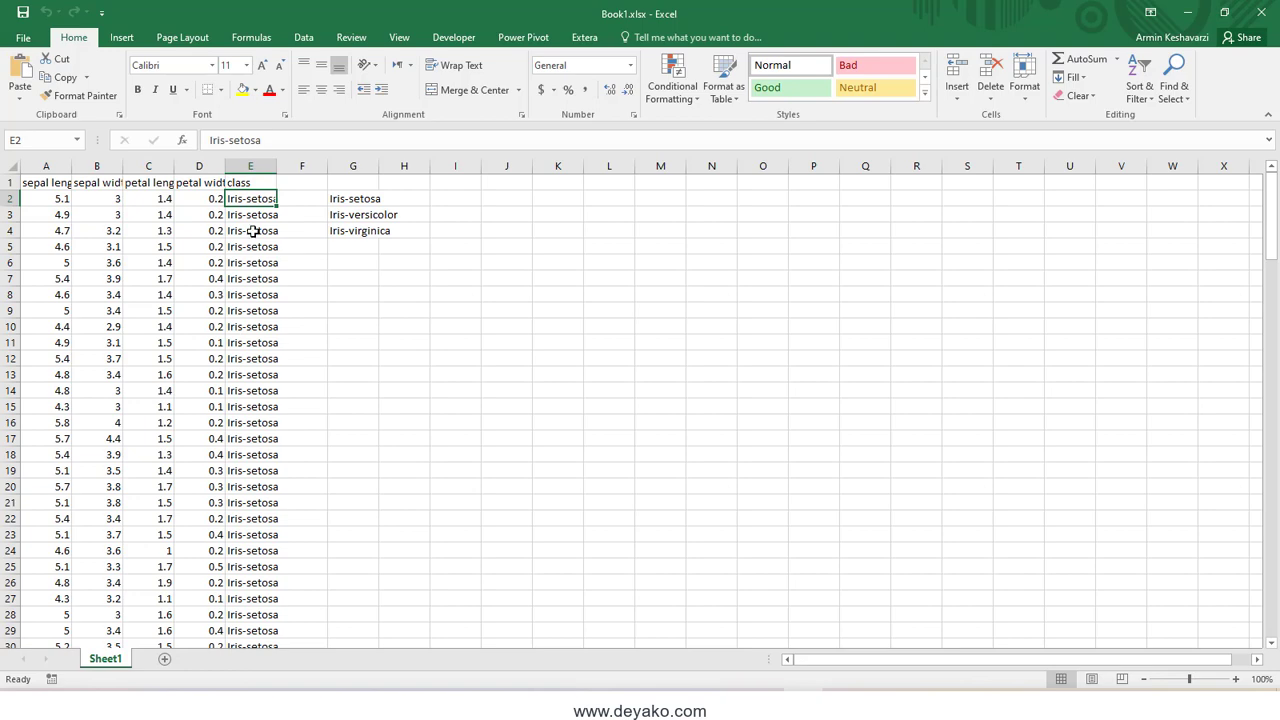
# Step: Browse down the table, picking Iris-versicolor and Iris-virginica class cells
pyautogui.scroll(-2, 246, 297)
pyautogui.scroll(-5, 248, 302)
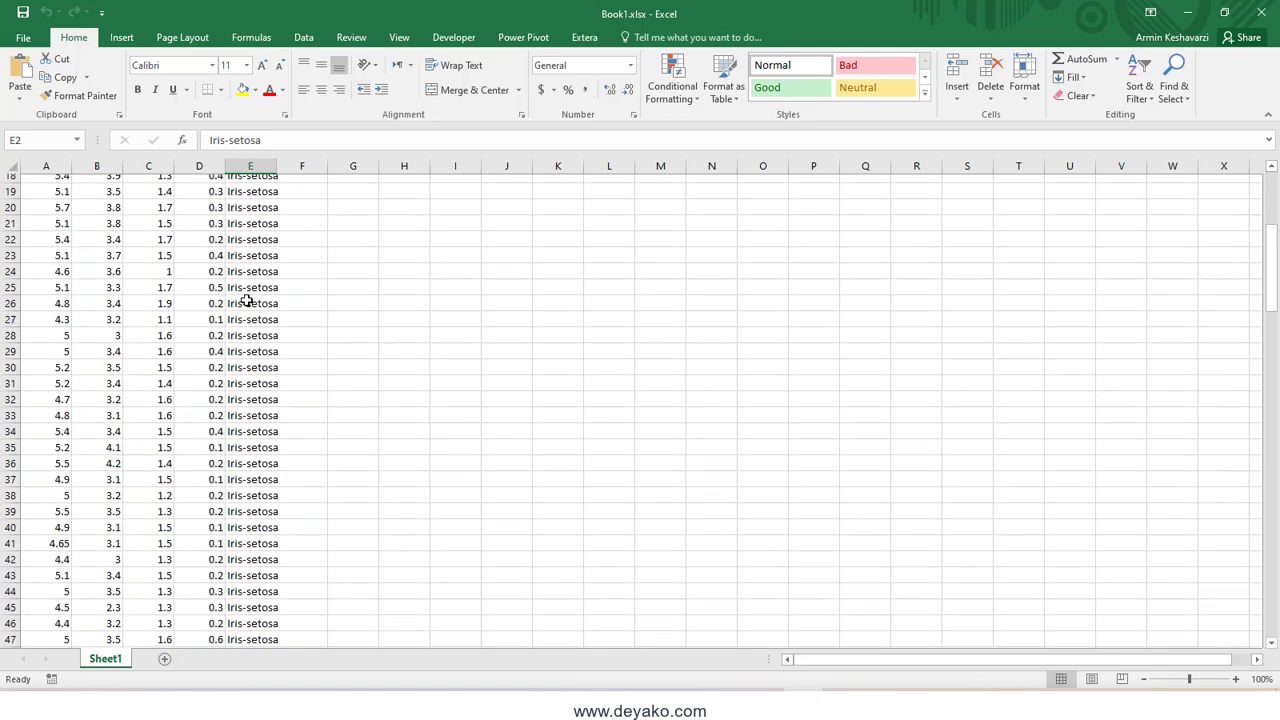
pyautogui.scroll(-6, 252, 310)
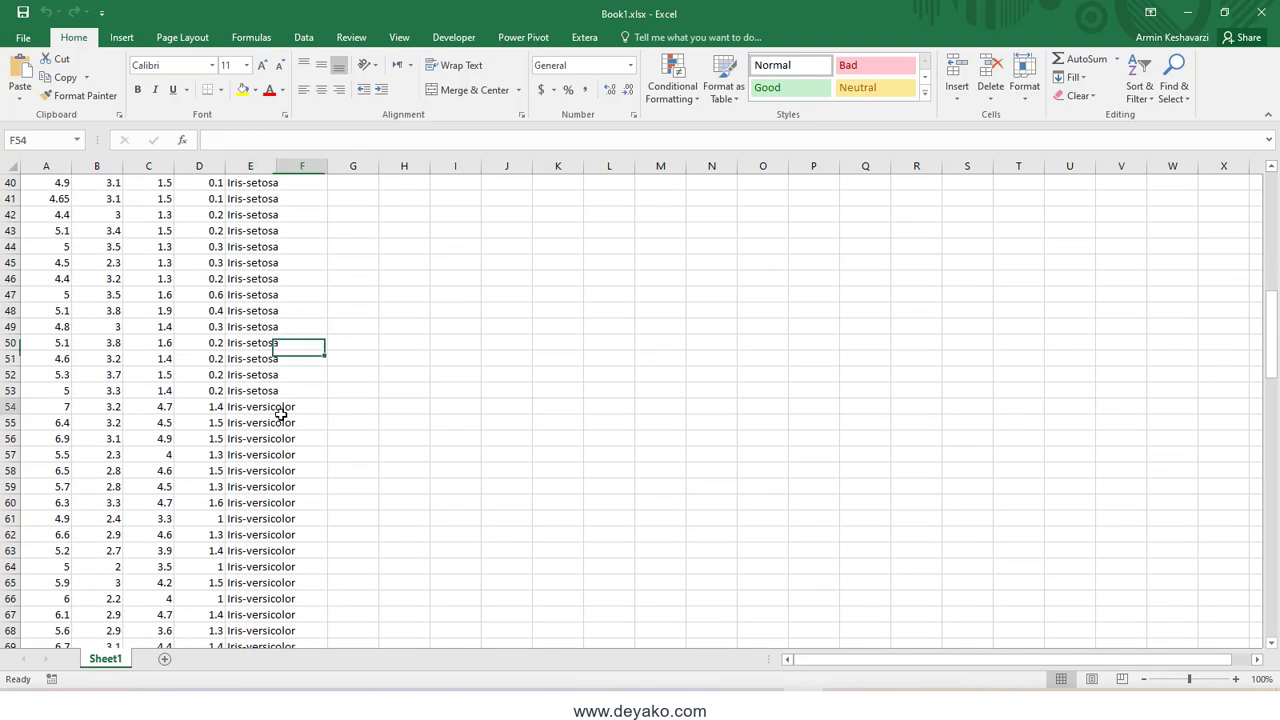
pyautogui.click(268, 421)
pyautogui.scroll(-4, 254, 466)
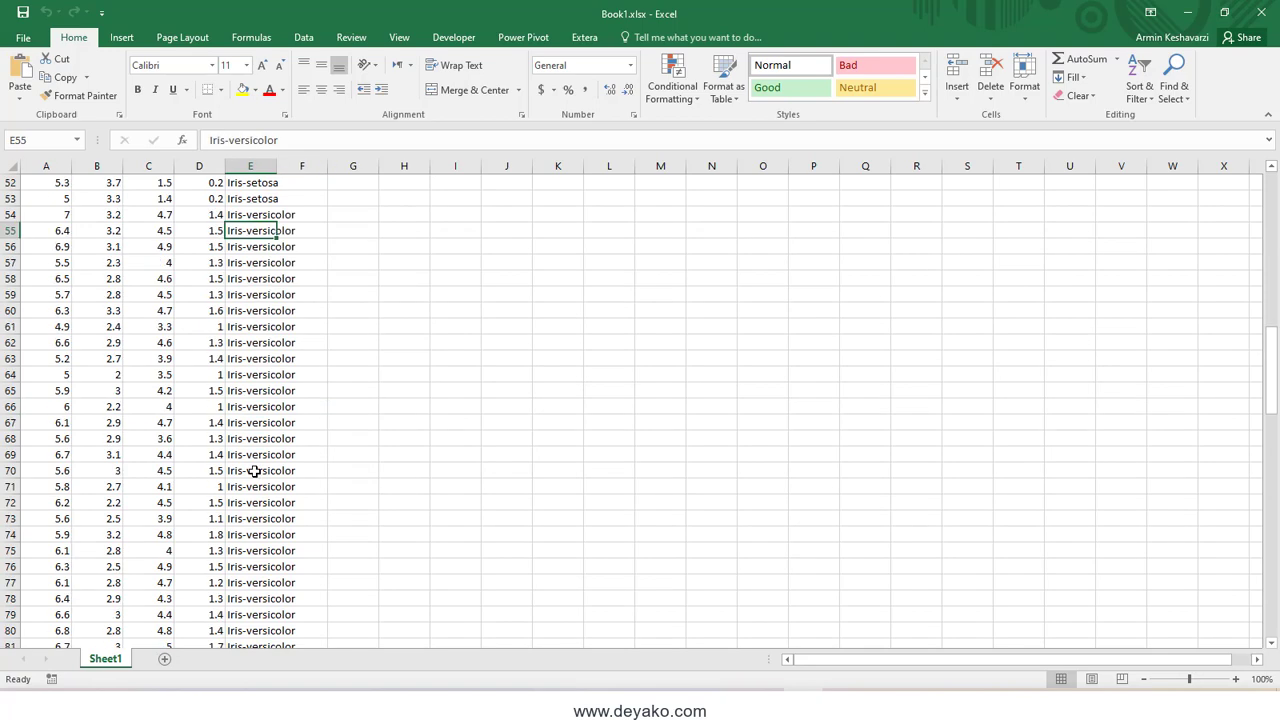
pyautogui.scroll(-9, 254, 466)
pyautogui.scroll(-4, 256, 450)
pyautogui.scroll(-2, 258, 424)
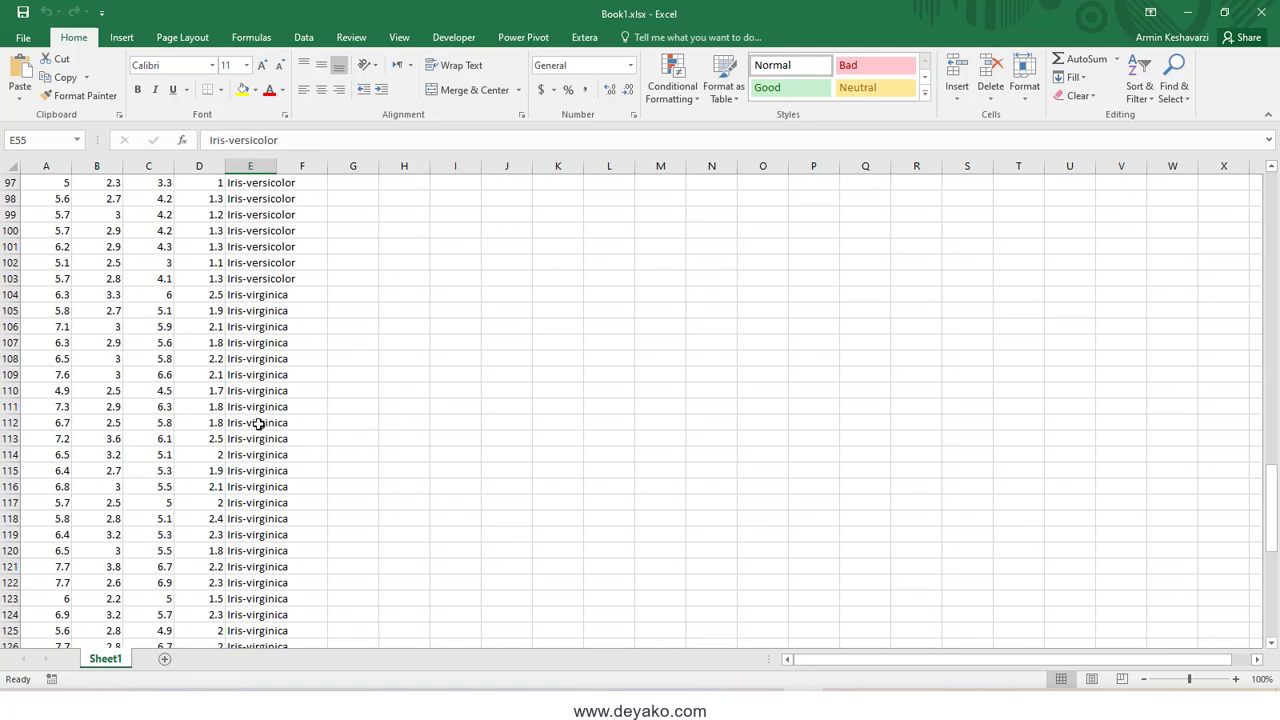
pyautogui.click(270, 340)
pyautogui.scroll(-11, 266, 380)
pyautogui.scroll(-6, 266, 383)
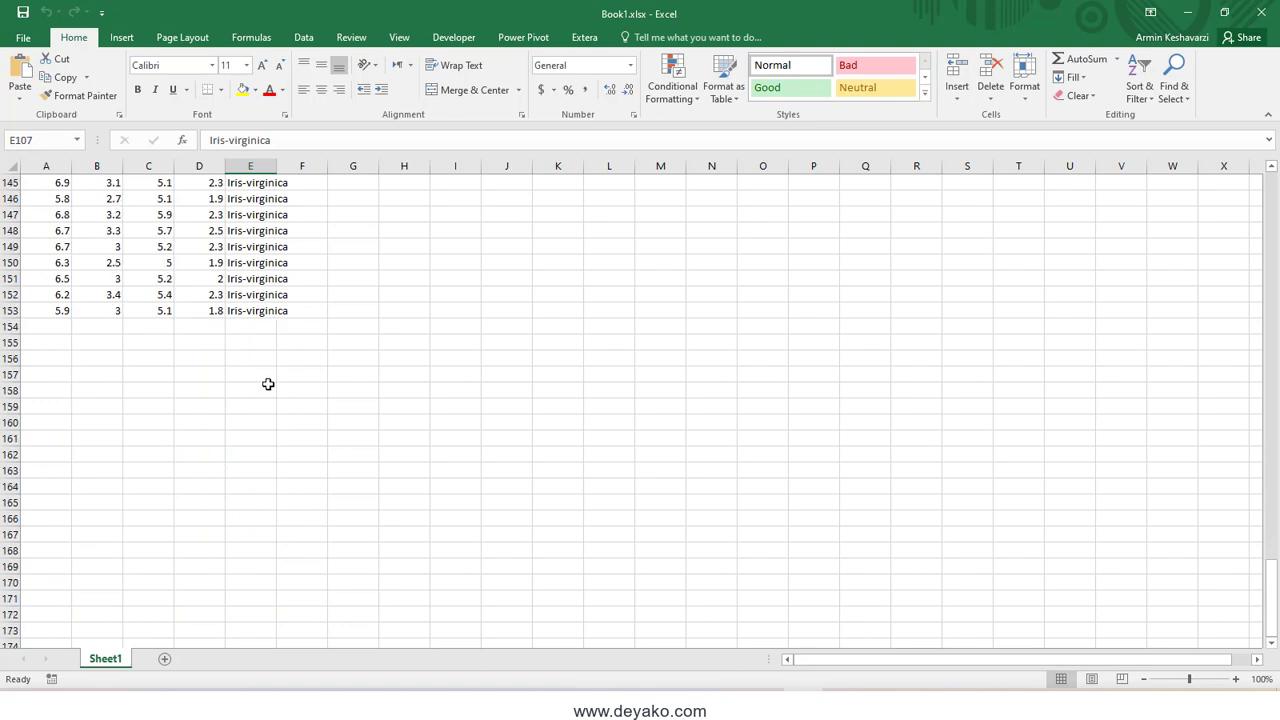
pyautogui.scroll(13, 267, 384)
pyautogui.scroll(10, 268, 384)
pyautogui.scroll(12, 267, 383)
pyautogui.scroll(14, 267, 383)
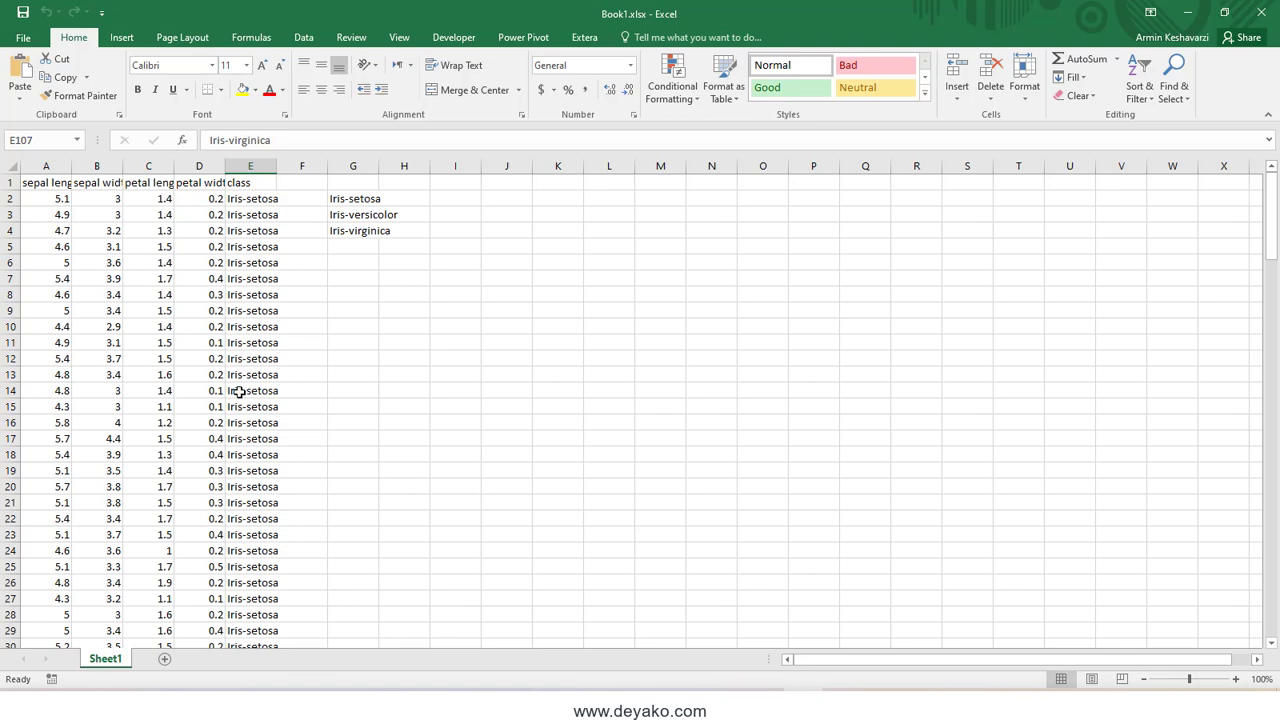
pyautogui.scroll(-3, 240, 392)
pyautogui.scroll(-2, 240, 392)
pyautogui.scroll(-3, 238, 500)
pyautogui.scroll(-1, 224, 568)
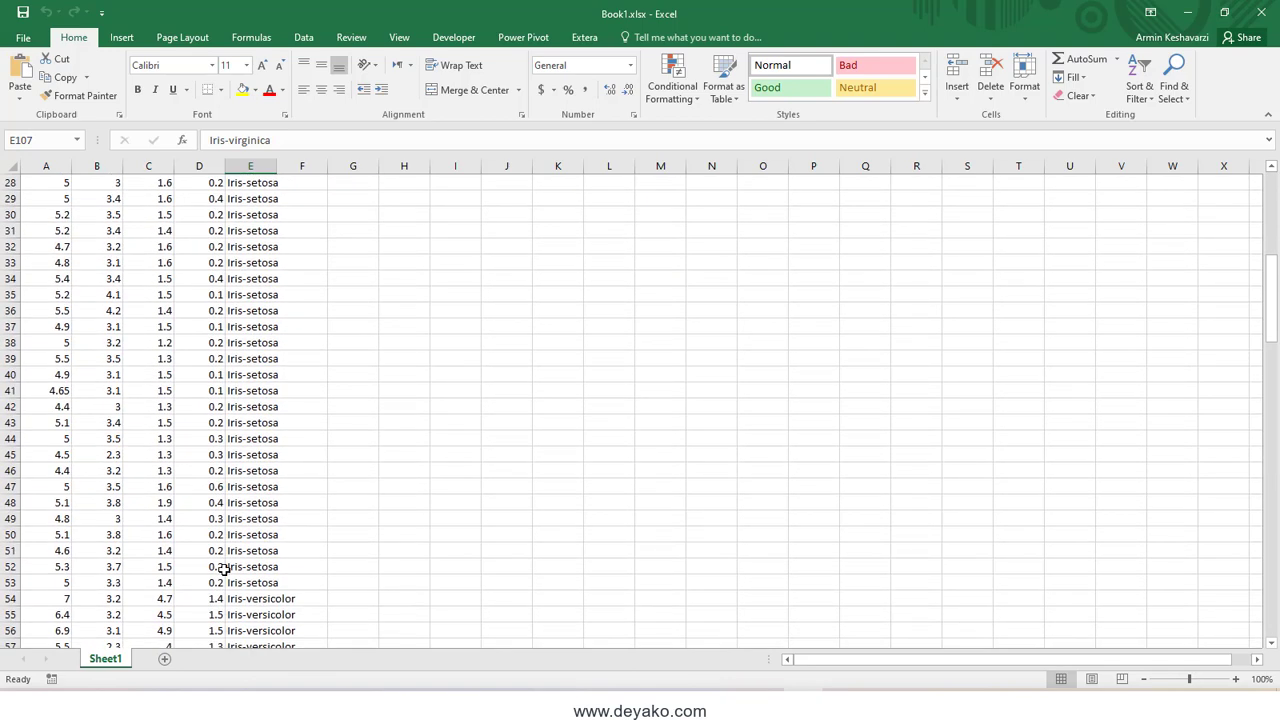
pyautogui.scroll(-1, 282, 563)
pyautogui.click(266, 583)
pyautogui.scroll(-3, 314, 586)
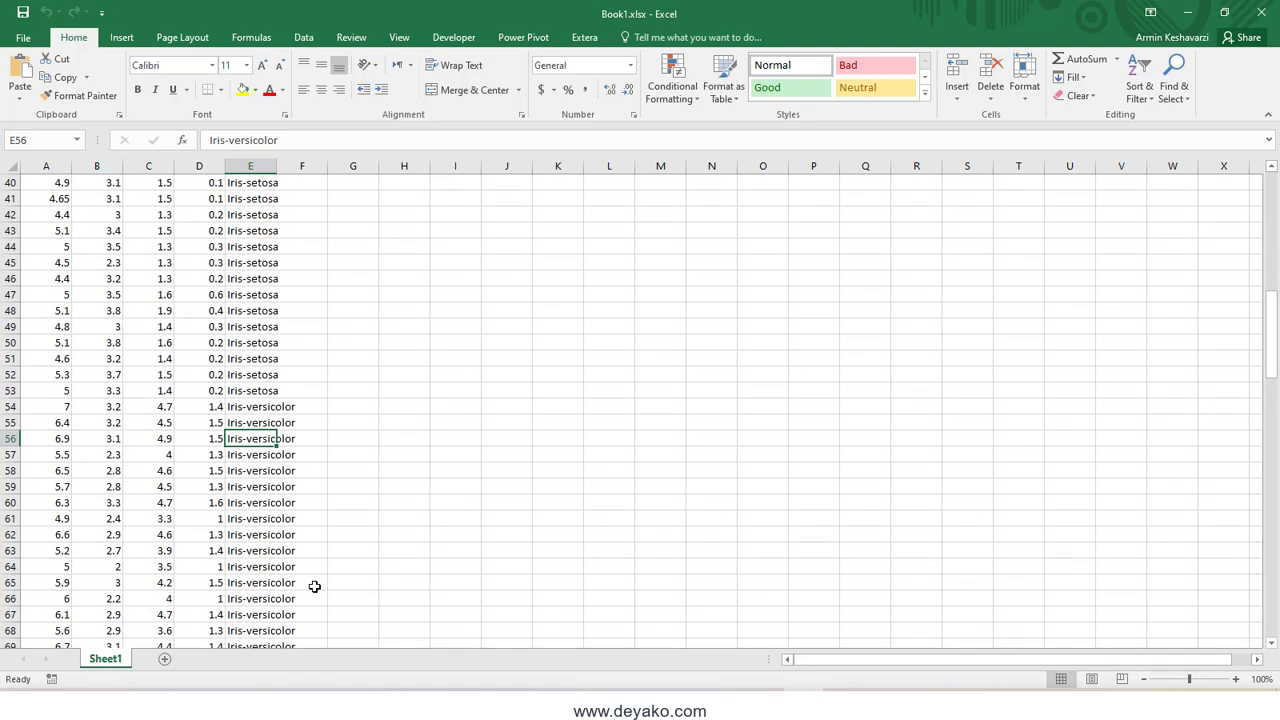
pyautogui.scroll(-4, 314, 586)
pyautogui.scroll(-3, 314, 586)
pyautogui.scroll(-8, 314, 586)
pyautogui.scroll(-2, 297, 557)
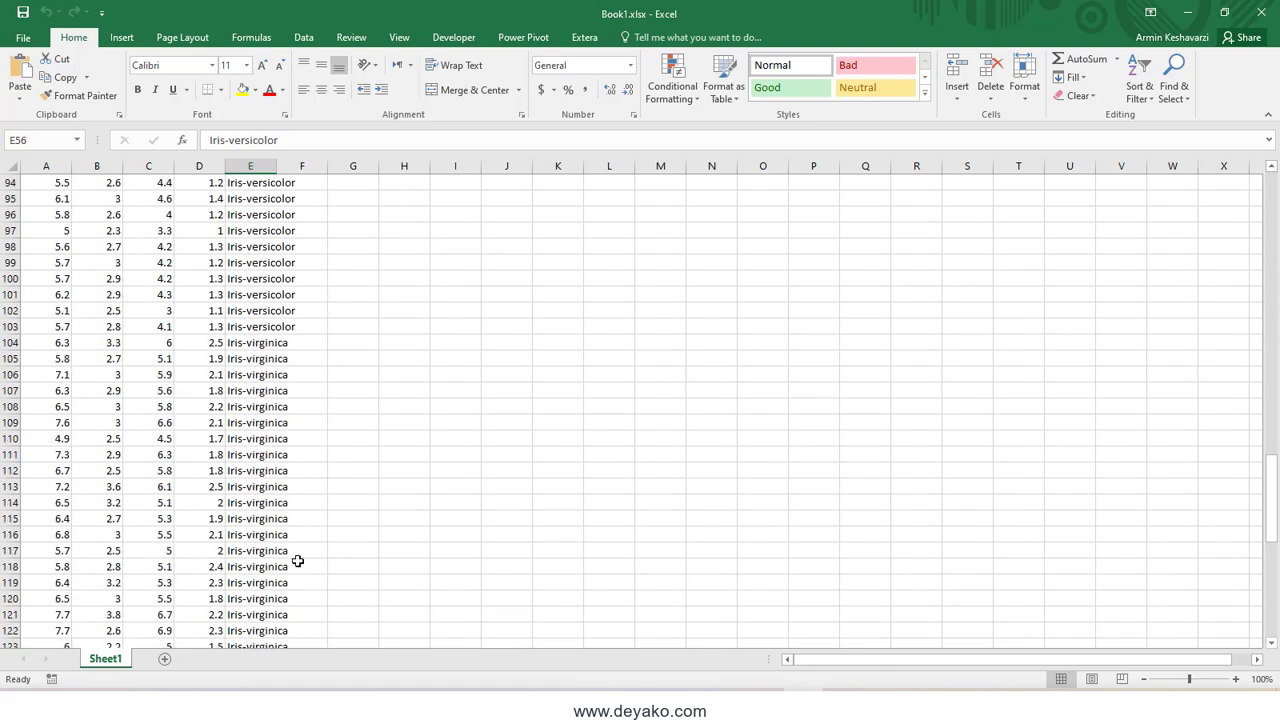
pyautogui.click(249, 535)
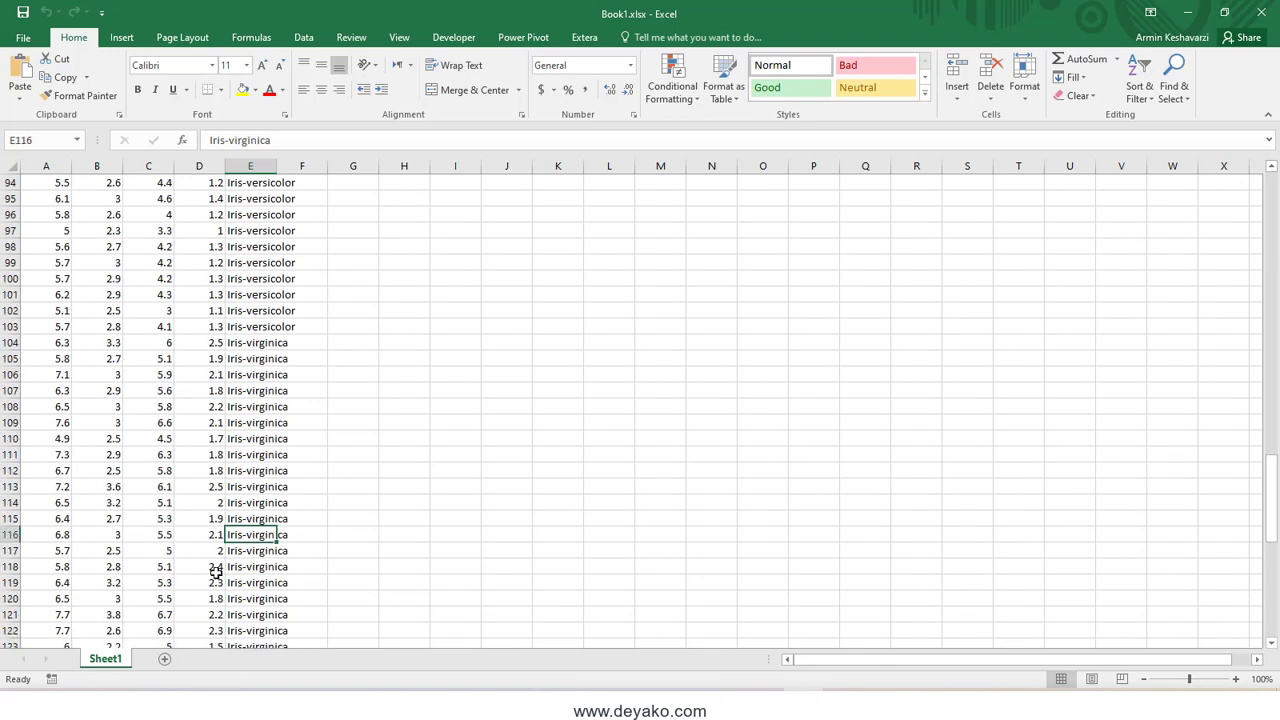
pyautogui.scroll(11, 216, 573)
pyautogui.scroll(13, 216, 573)
pyautogui.scroll(7, 216, 571)
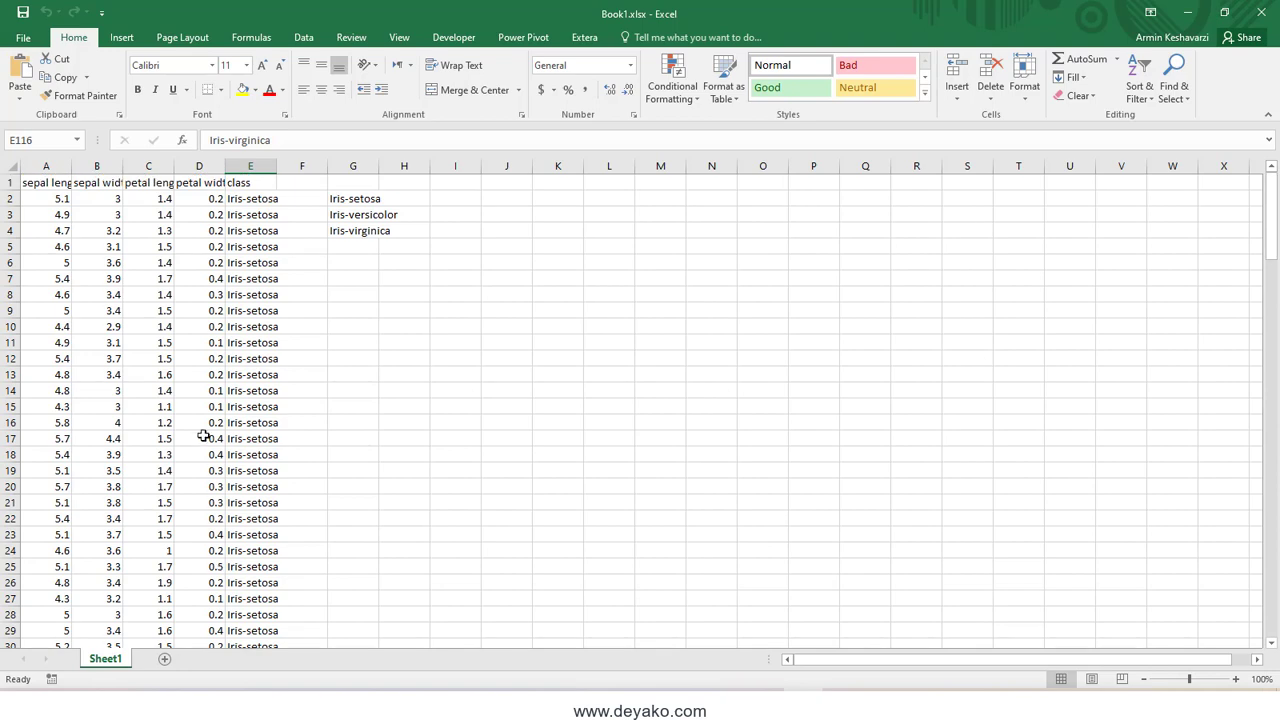
# Step: Copy the header and Iris-setosa rows into a new worksheet
pyautogui.moveTo(43, 182)
pyautogui.mouseDown()
pyautogui.moveTo(143, 311)
pyautogui.moveTo(240, 676)
pyautogui.moveTo(255, 183)
pyautogui.mouseUp()
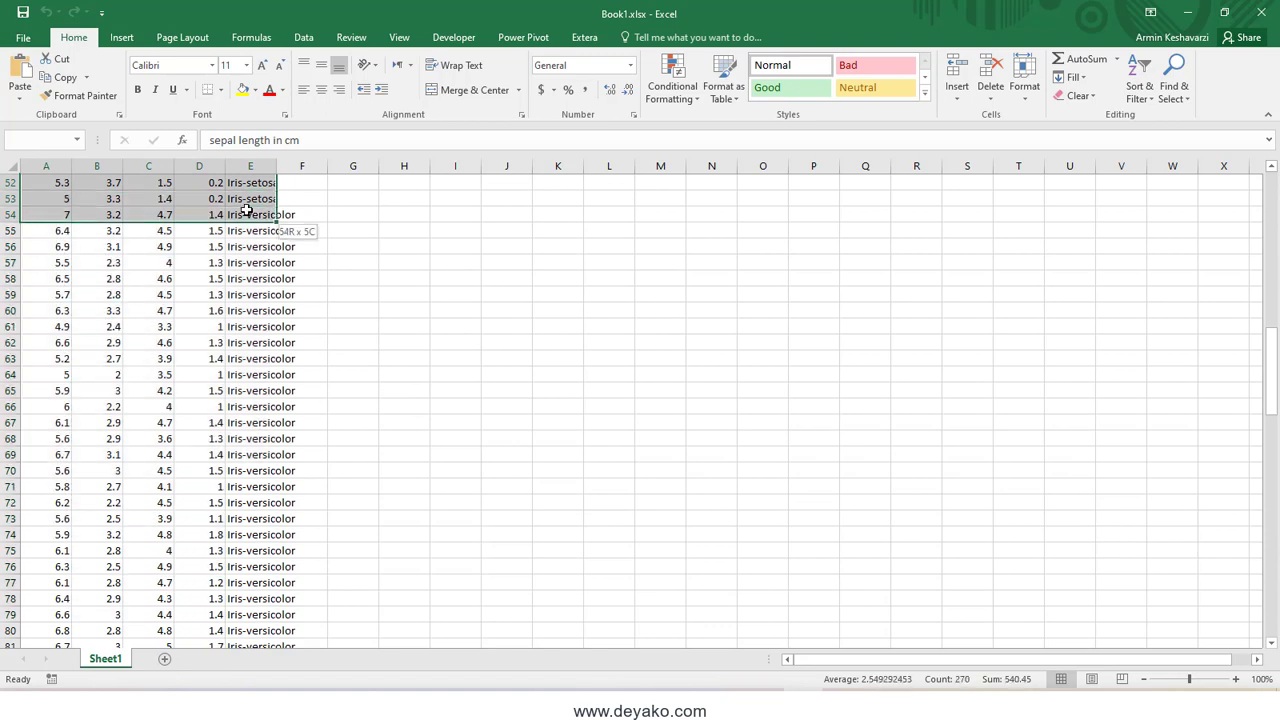
pyautogui.moveTo(255, 183); pyautogui.dragTo(252, 200)
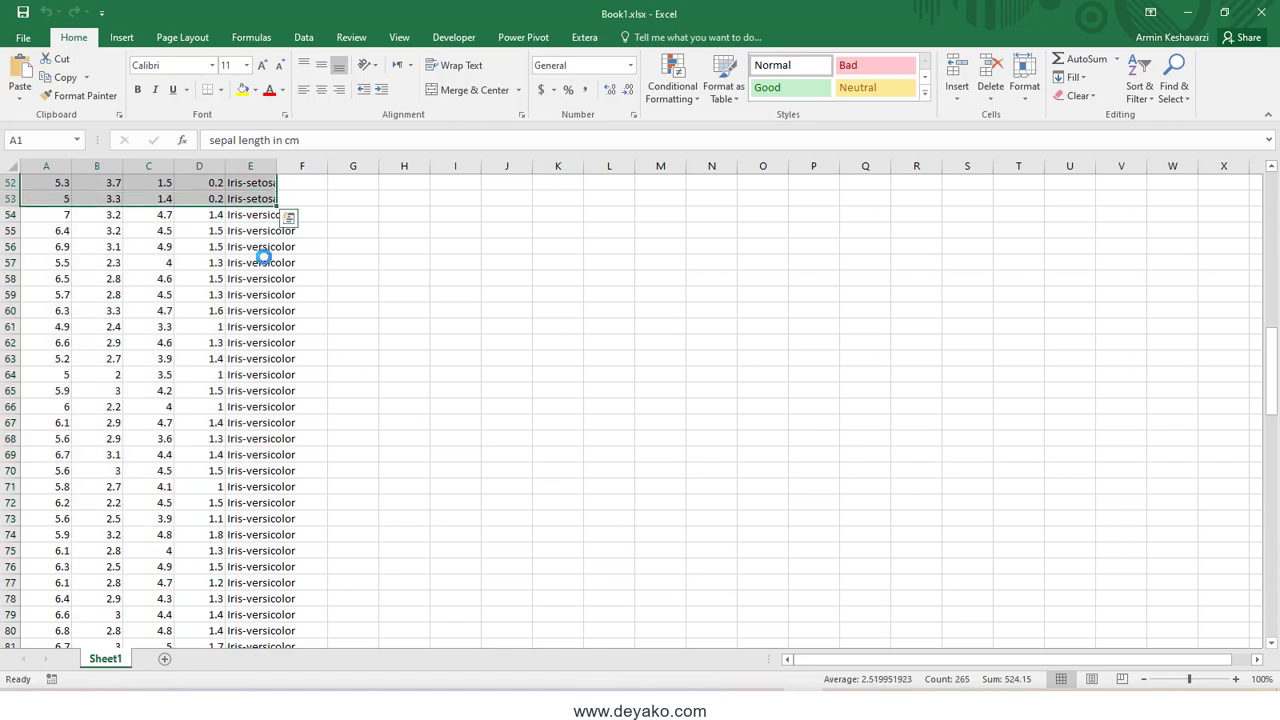
pyautogui.hotkey('ctrl', 'c')
pyautogui.scroll(7, 363, 394)
pyautogui.scroll(7, 343, 494)
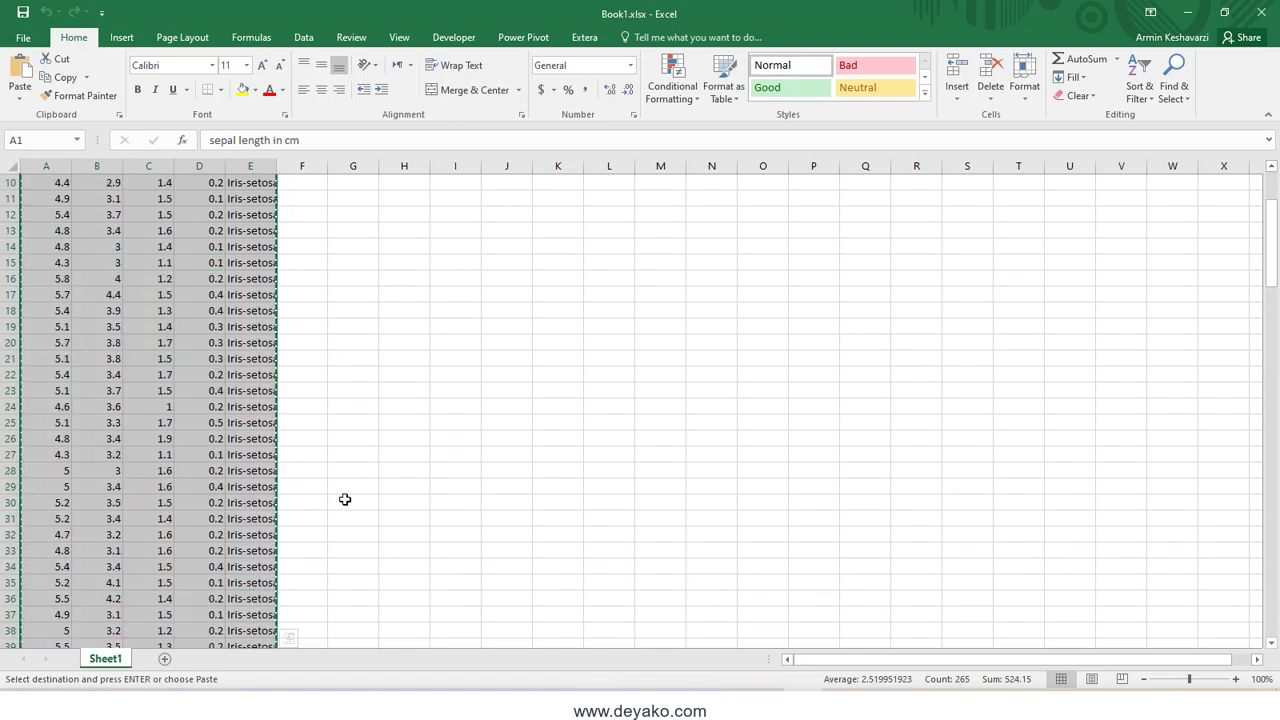
pyautogui.click(164, 659)
pyautogui.hotkey('ctrl', 'v')
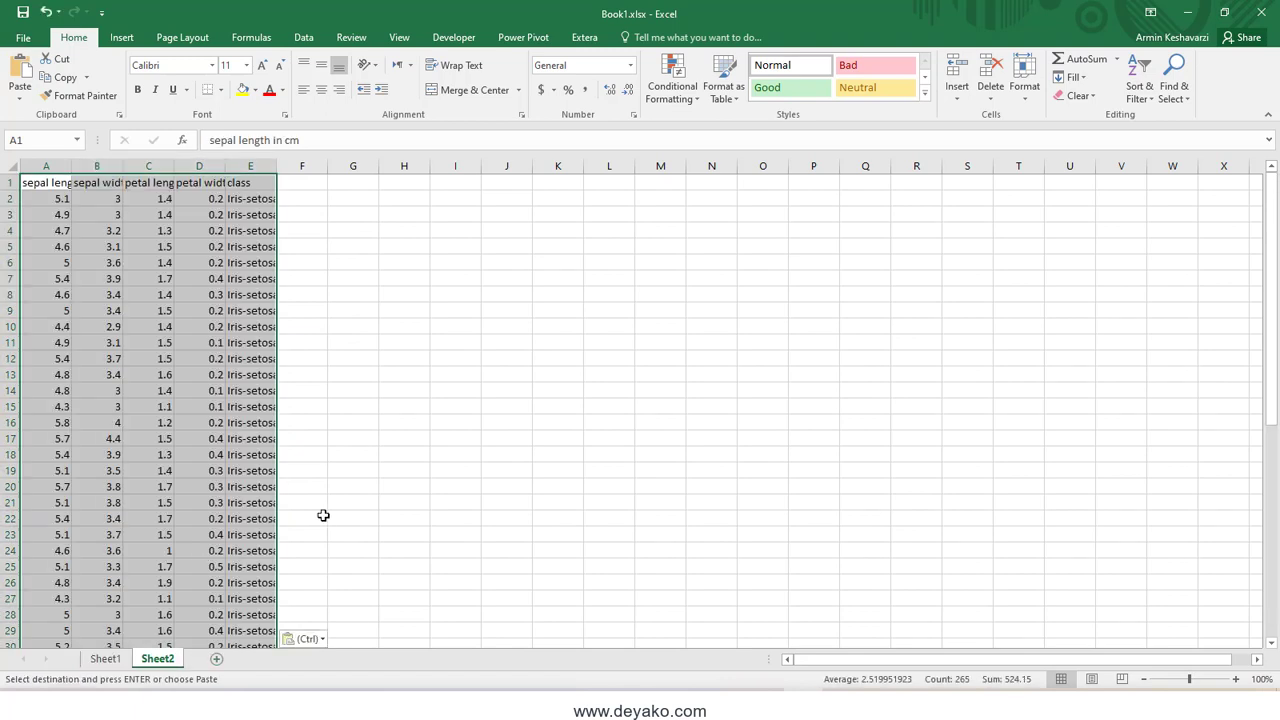
# Step: Delete the new Sheet2
pyautogui.rightClick(164, 659)
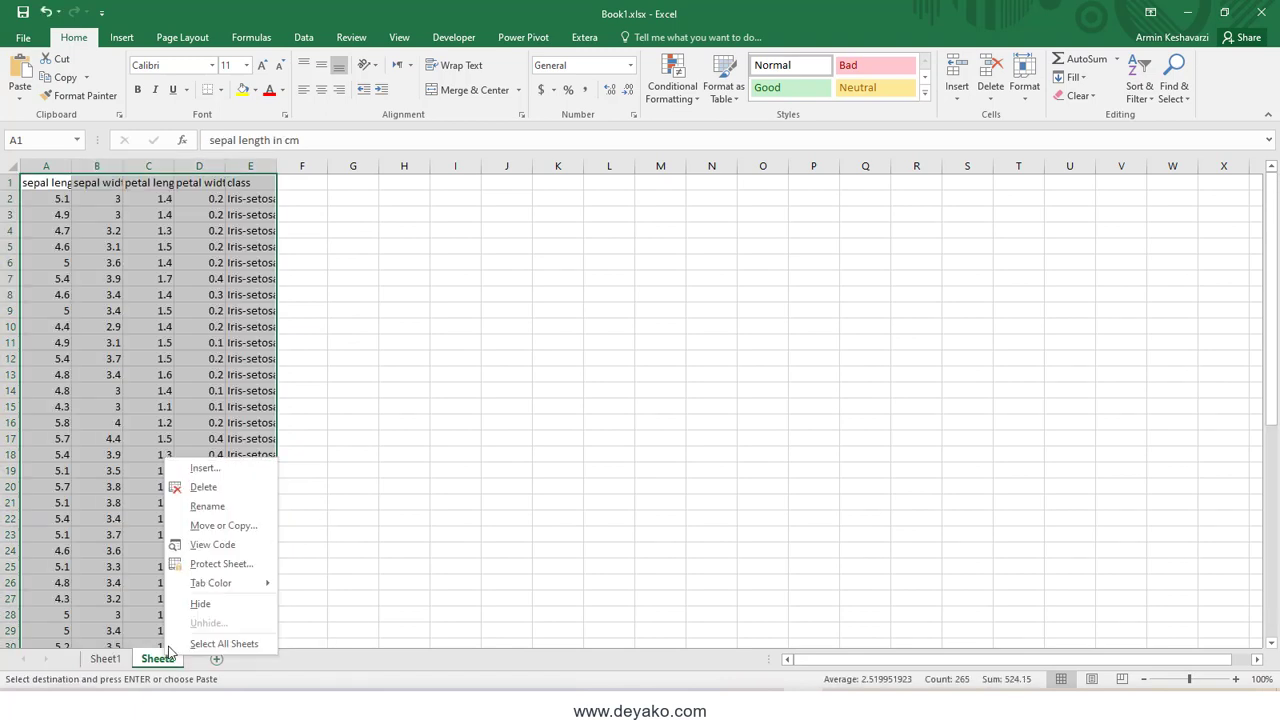
pyautogui.click(203, 487)
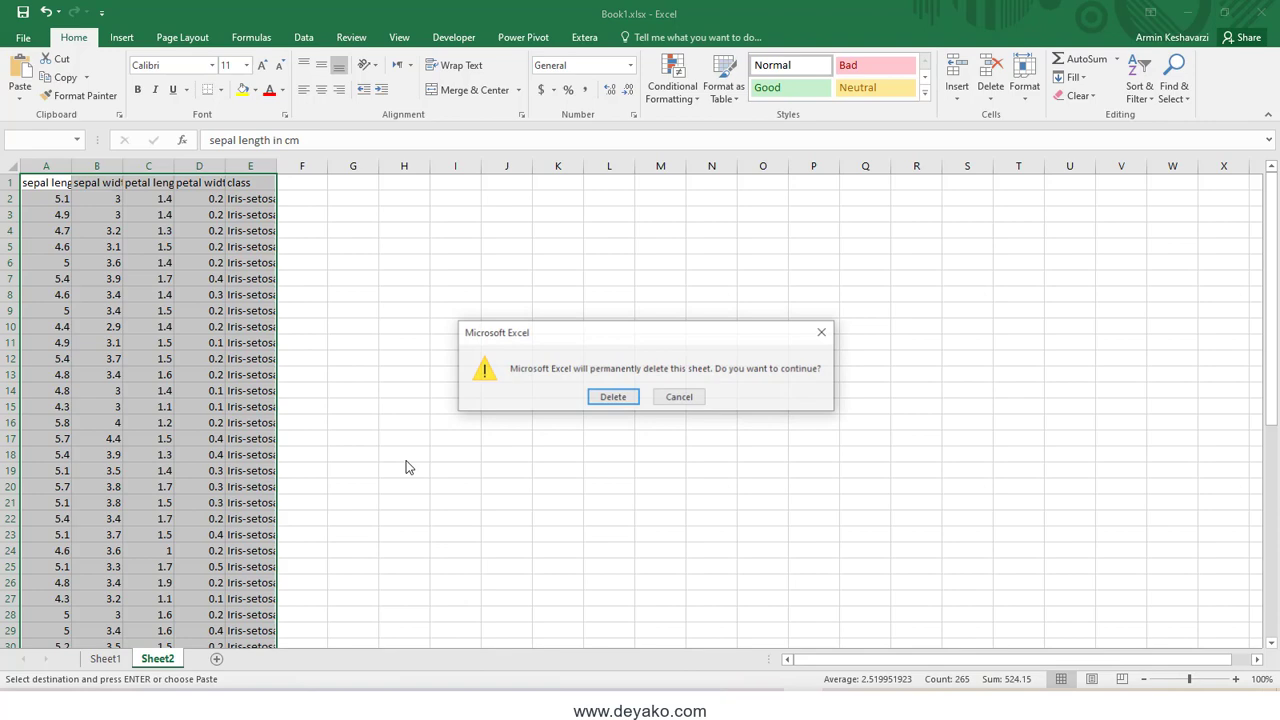
pyautogui.click(610, 398)
pyautogui.scroll(-2, 220, 322)
pyautogui.scroll(5, 222, 340)
pyautogui.scroll(-9, 226, 355)
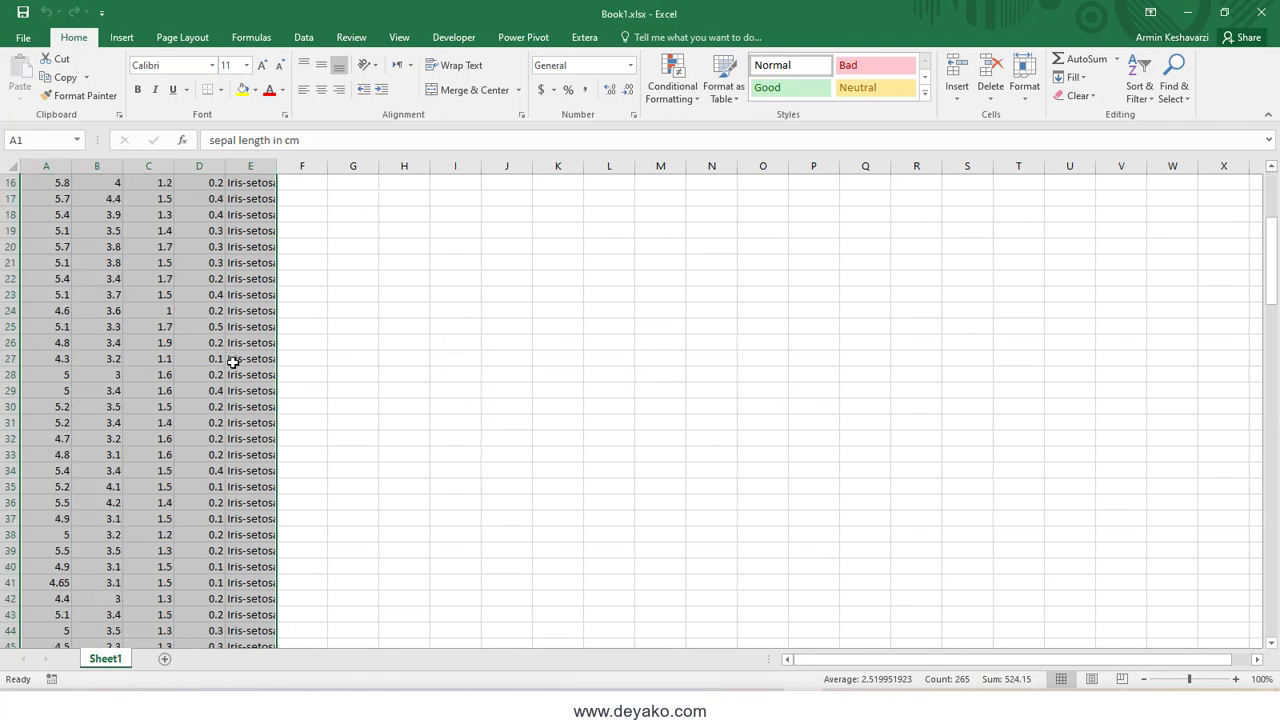
pyautogui.scroll(-6, 232, 362)
pyautogui.scroll(11, 233, 370)
pyautogui.scroll(4, 232, 390)
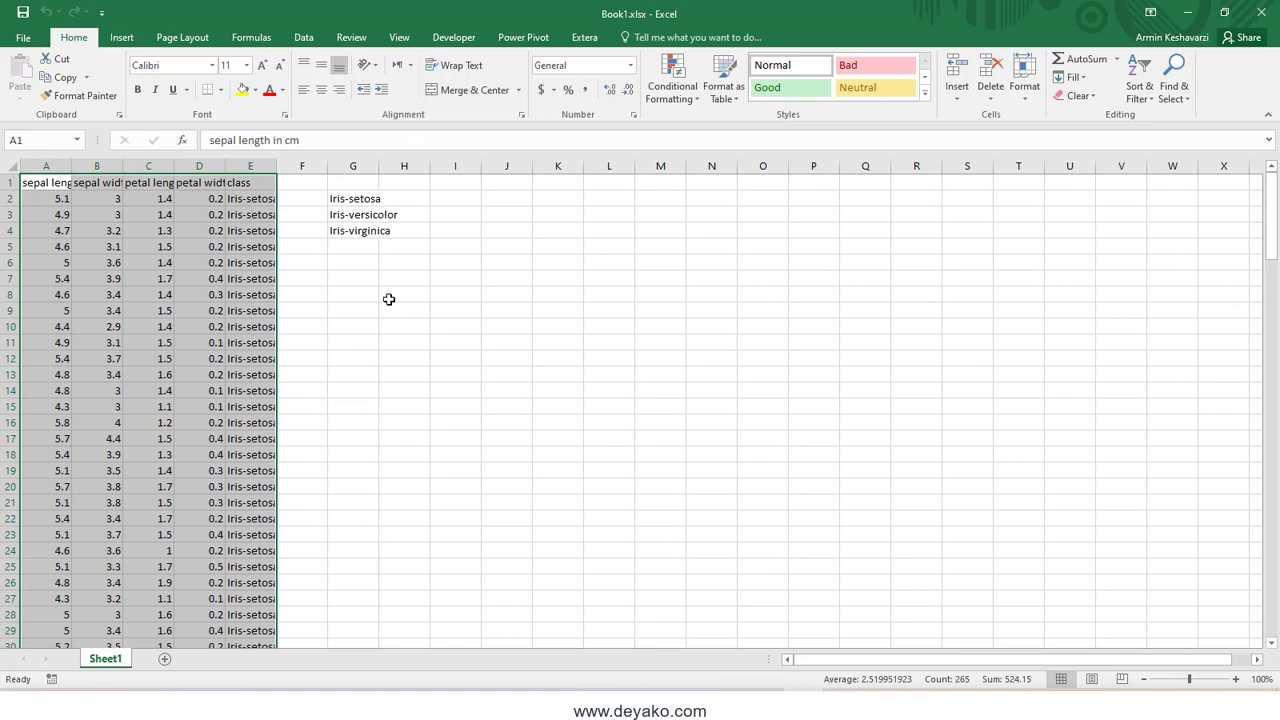
# Step: Select the class names with the blank cells below, then deselect them
pyautogui.scroll(-6, 265, 335)
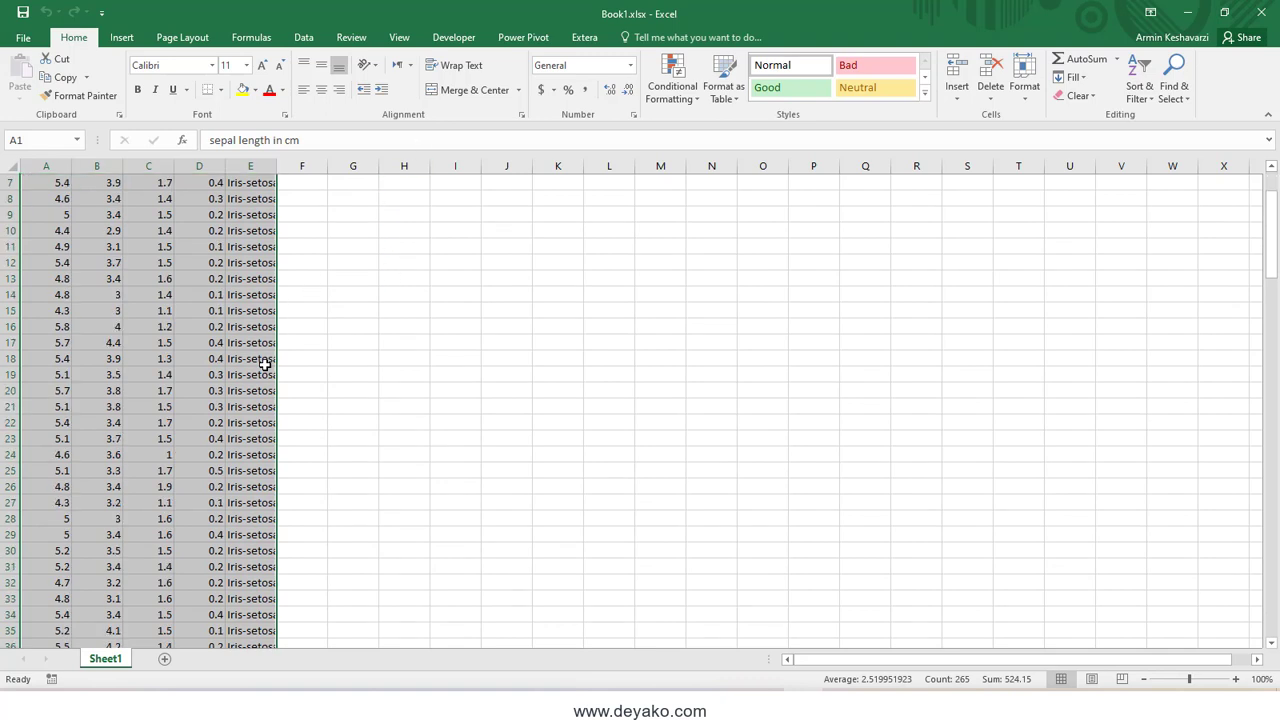
pyautogui.scroll(-5, 265, 335)
pyautogui.scroll(-5, 270, 330)
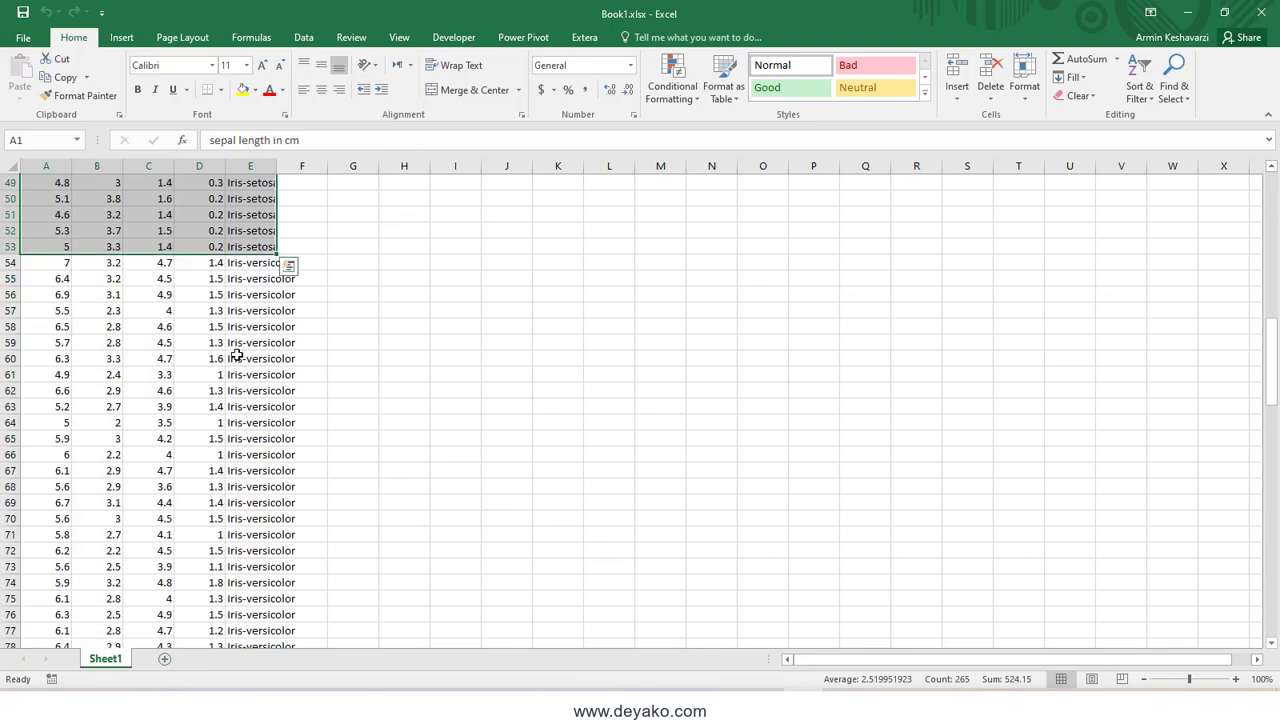
pyautogui.scroll(6, 237, 355)
pyautogui.scroll(6, 237, 355)
pyautogui.scroll(4, 237, 350)
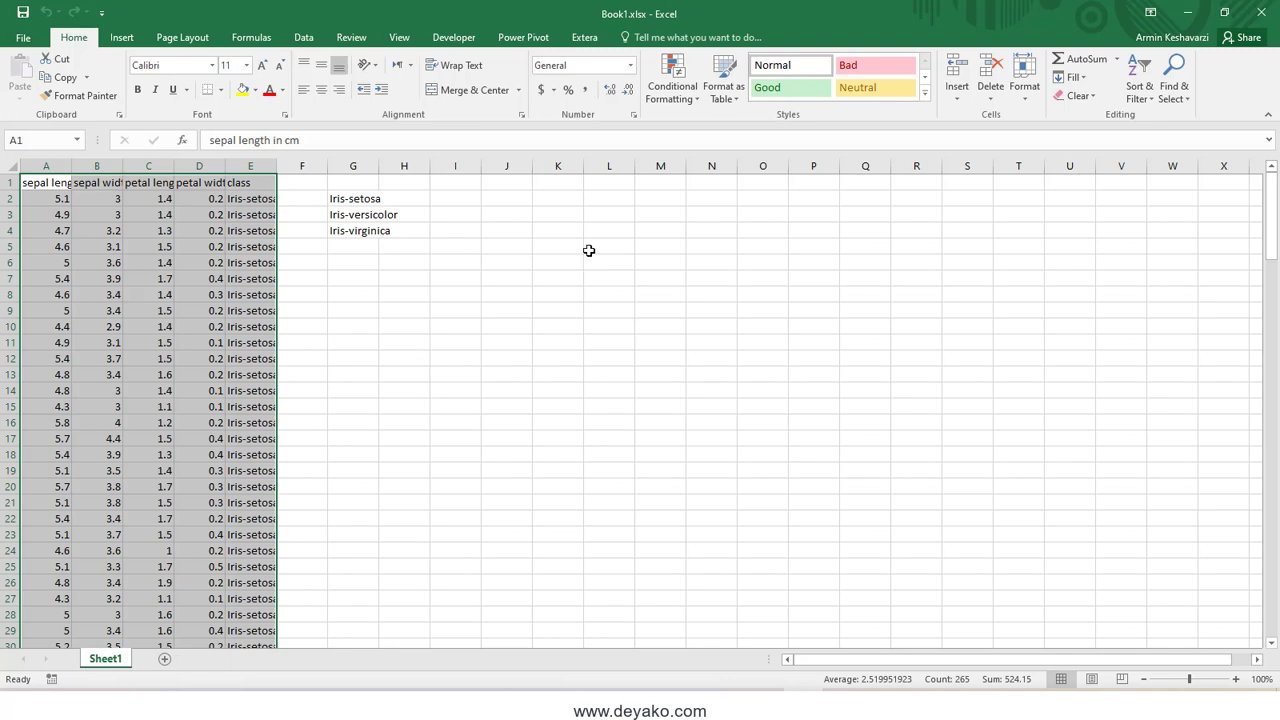
pyautogui.moveTo(377, 202); pyautogui.dragTo(349, 280)
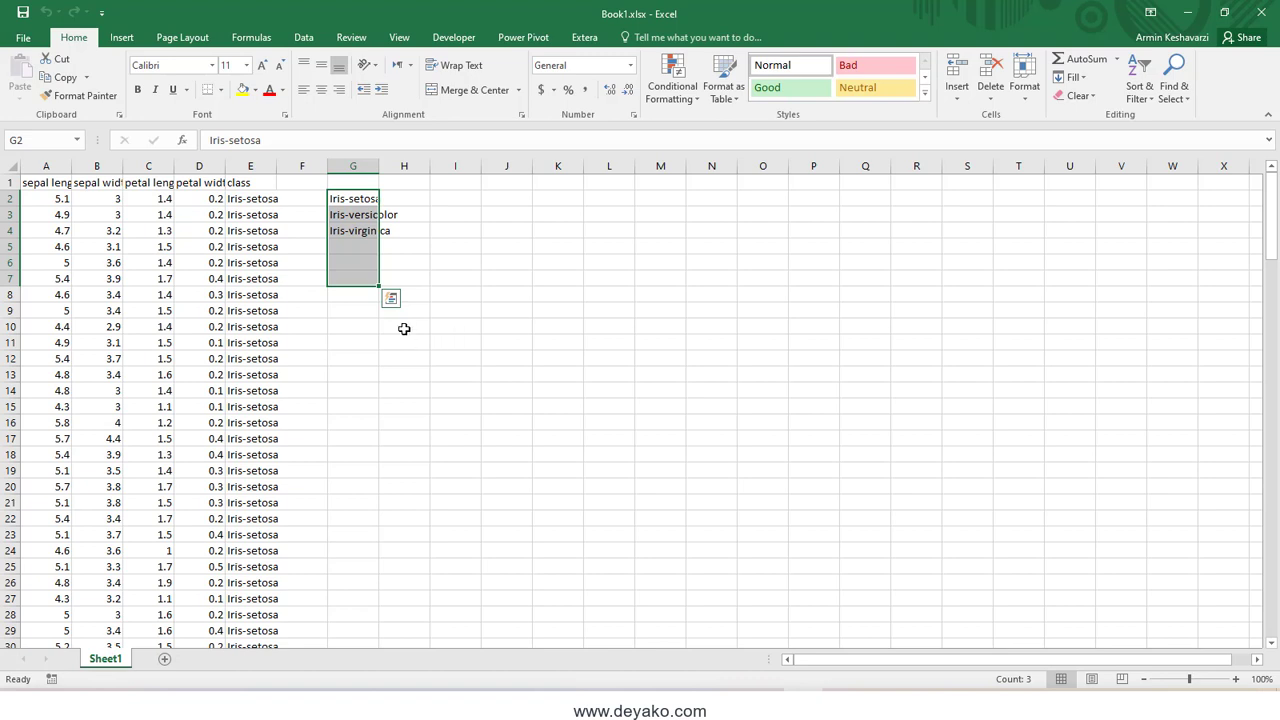
pyautogui.click(51, 198)
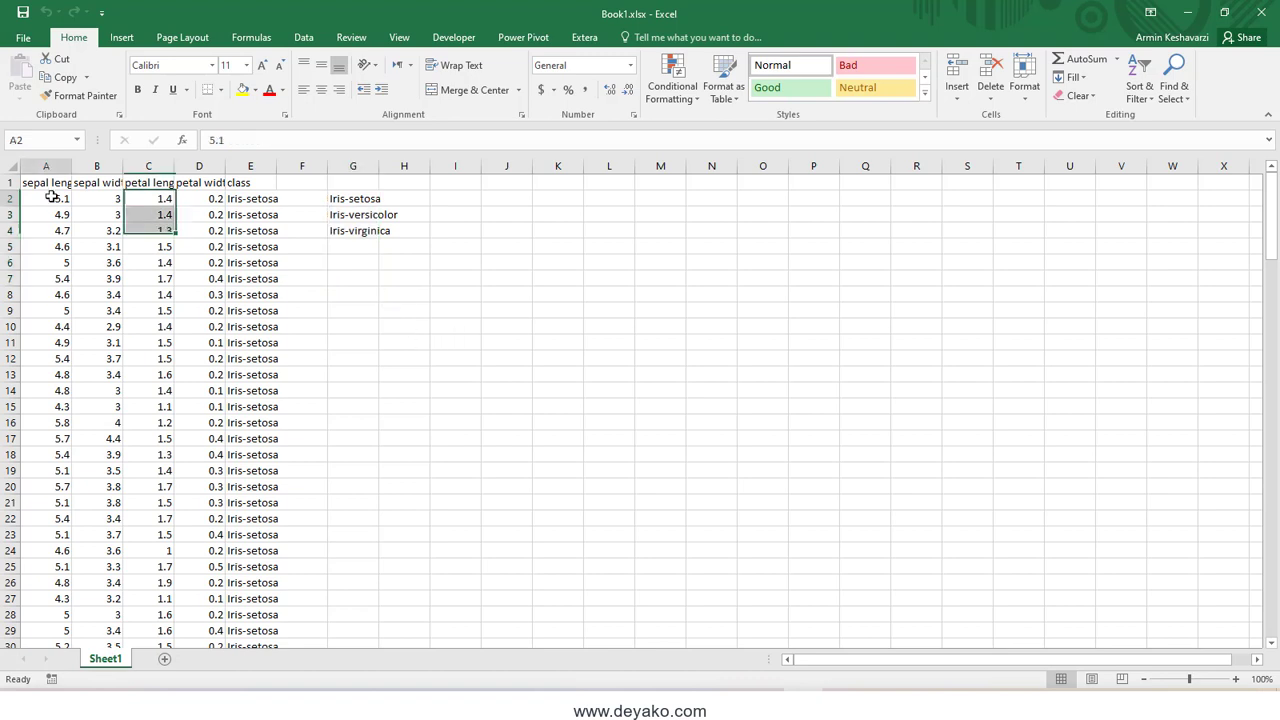
# Step: On the Extera tab, select the whole iris table A1:E153
pyautogui.click(590, 38)
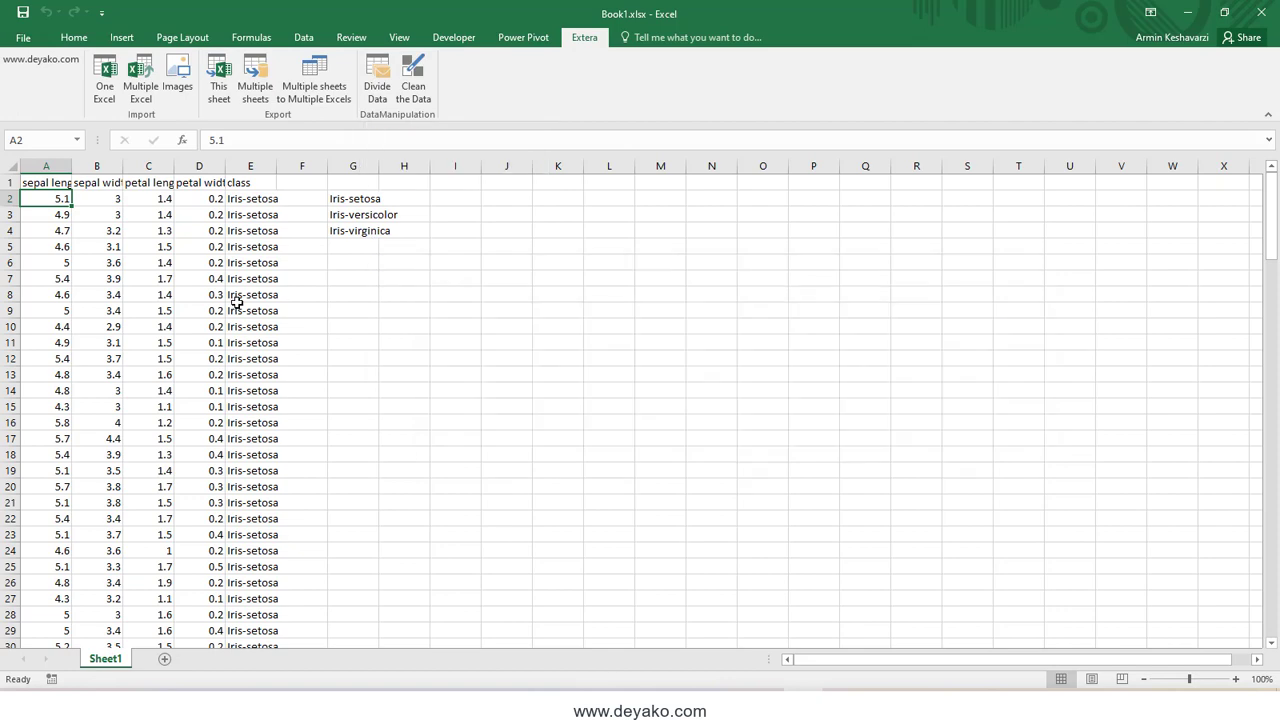
pyautogui.click(41, 183)
pyautogui.moveTo(200, 630)
pyautogui.mouseDown()
pyautogui.moveTo(200, 520)
pyautogui.moveTo(126, 329)
pyautogui.mouseUp()
pyautogui.scroll(5, 126, 329)
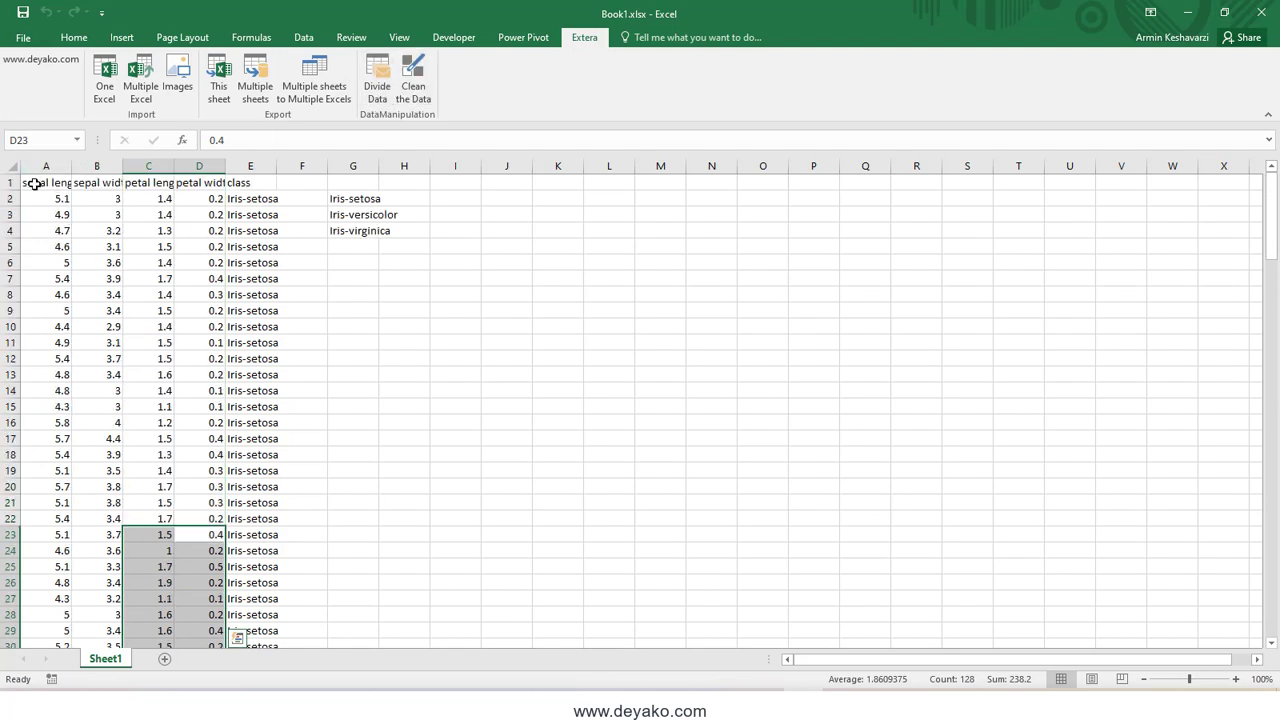
pyautogui.click(38, 182)
pyautogui.moveTo(46, 185)
pyautogui.mouseDown()
pyautogui.moveTo(276, 630)
pyautogui.moveTo(253, 607)
pyautogui.mouseUp()
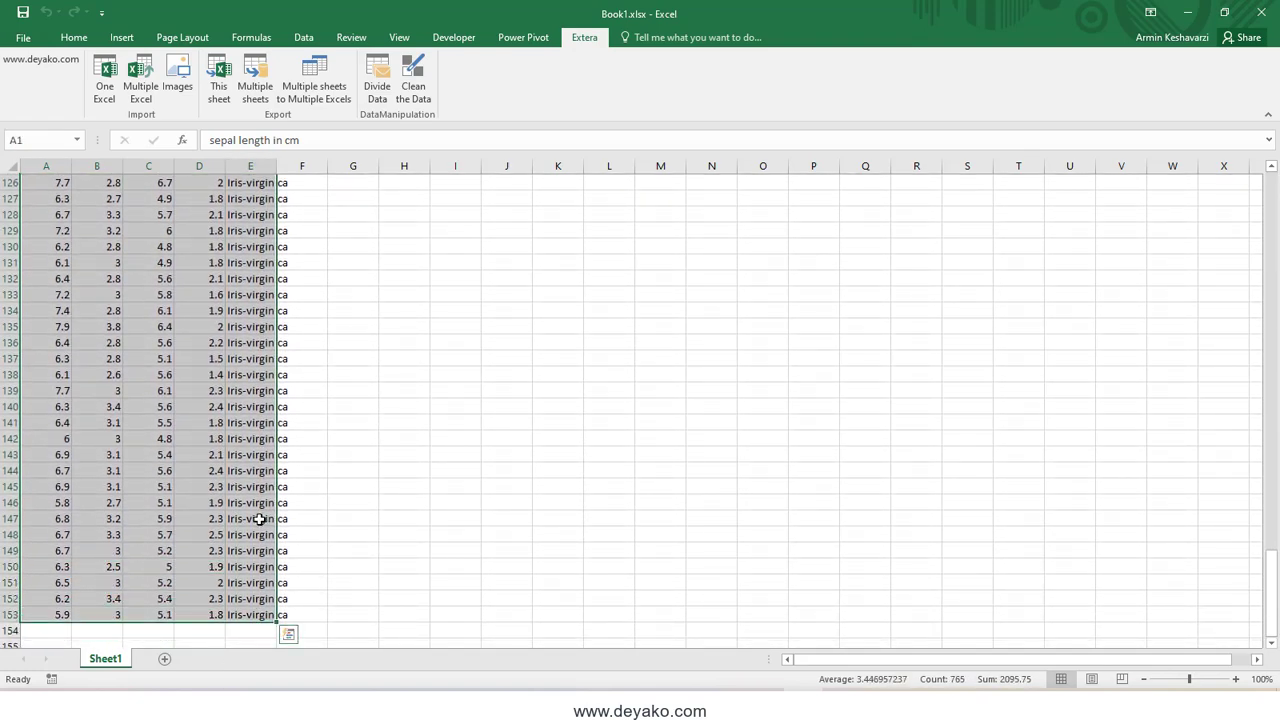
# Step: Open the Divide data sheet dialog with A1:E153 as the input range
pyautogui.scroll(-2, 258, 510)
pyautogui.scroll(3, 265, 483)
pyautogui.scroll(8, 250, 400)
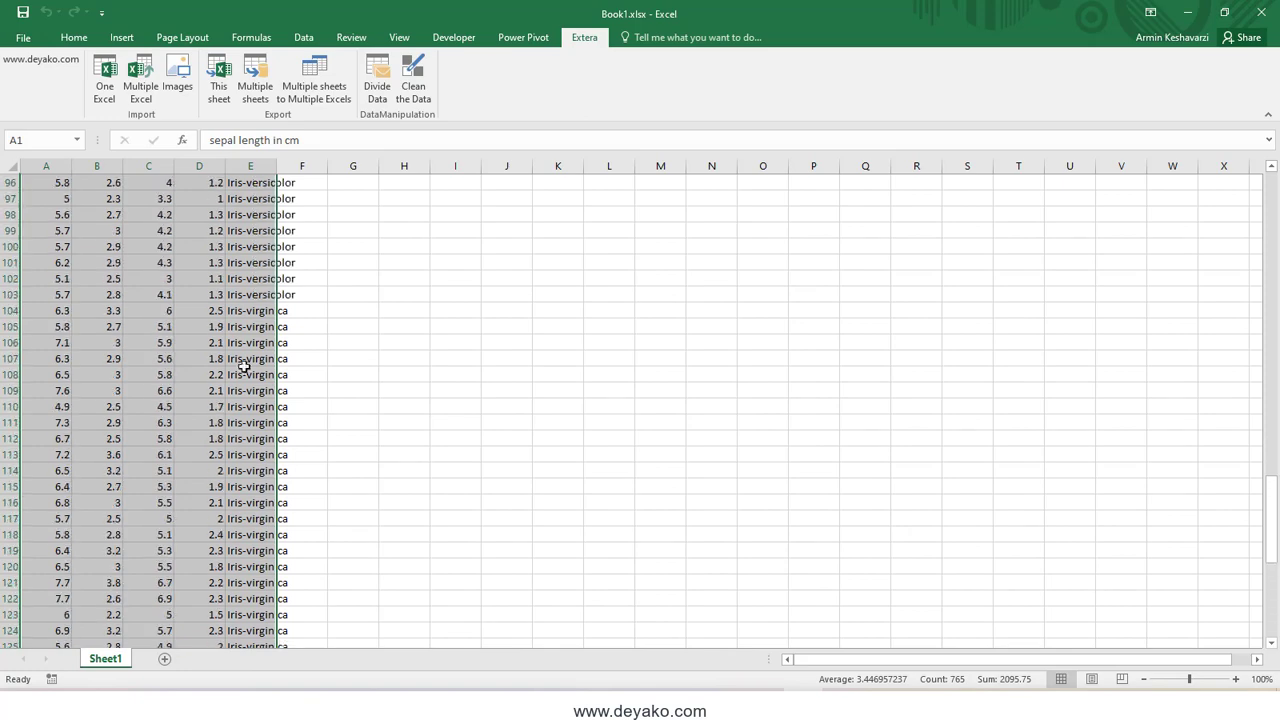
pyautogui.scroll(8, 242, 330)
pyautogui.scroll(6, 240, 290)
pyautogui.scroll(15, 245, 260)
pyautogui.scroll(3, 249, 240)
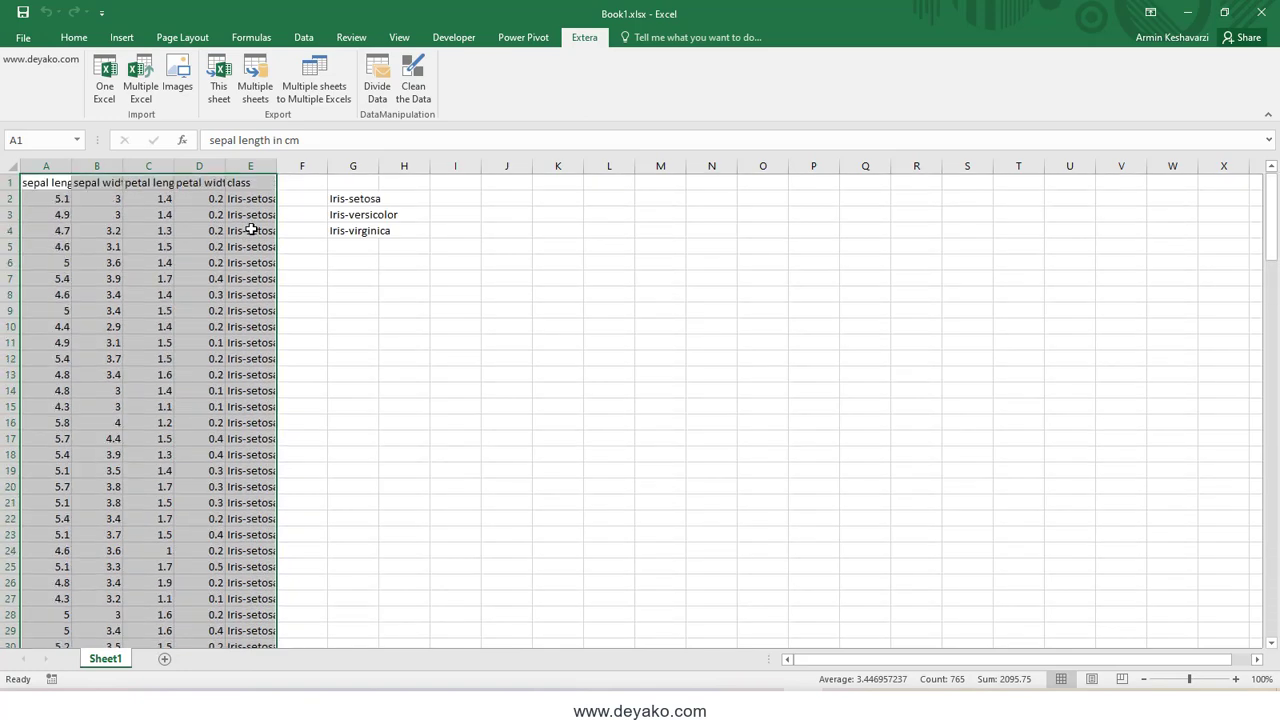
pyautogui.click(378, 75)
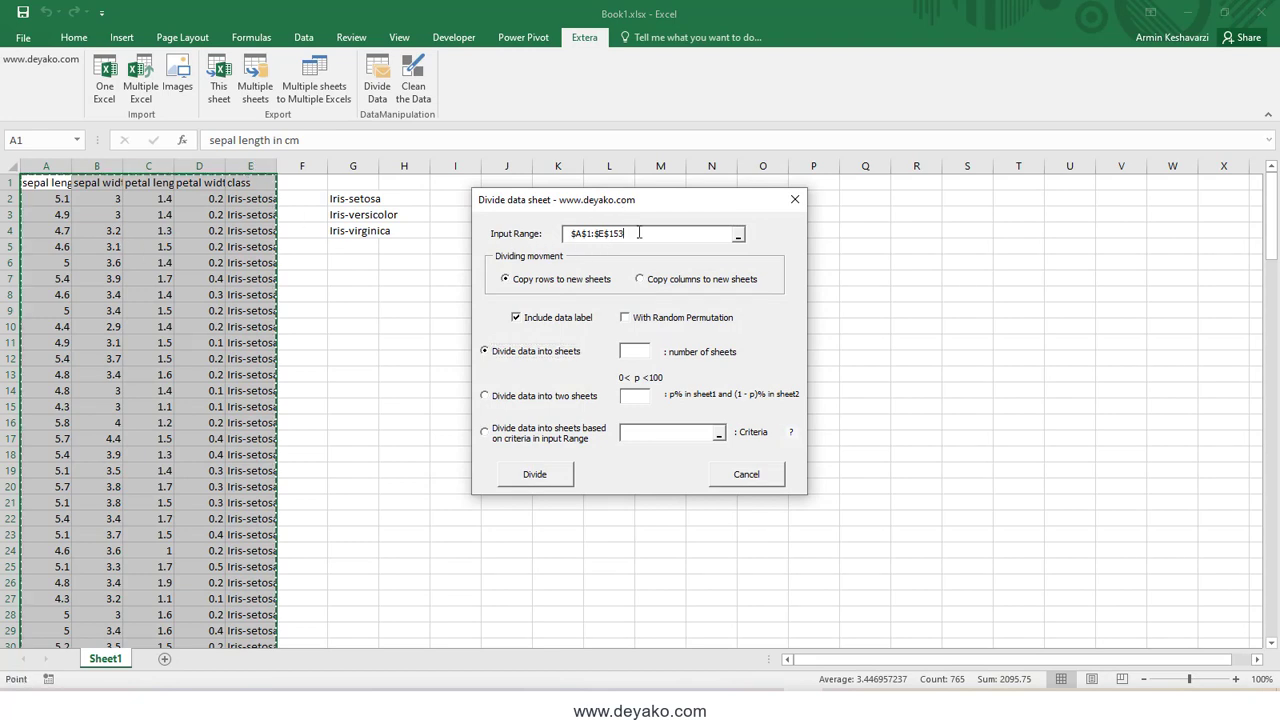
# Step: Clear the Input Range and re-pick it from A1 down to $A$1:$E$153
pyautogui.moveTo(632, 232); pyautogui.dragTo(536, 232)
pyautogui.press('BackSpace')
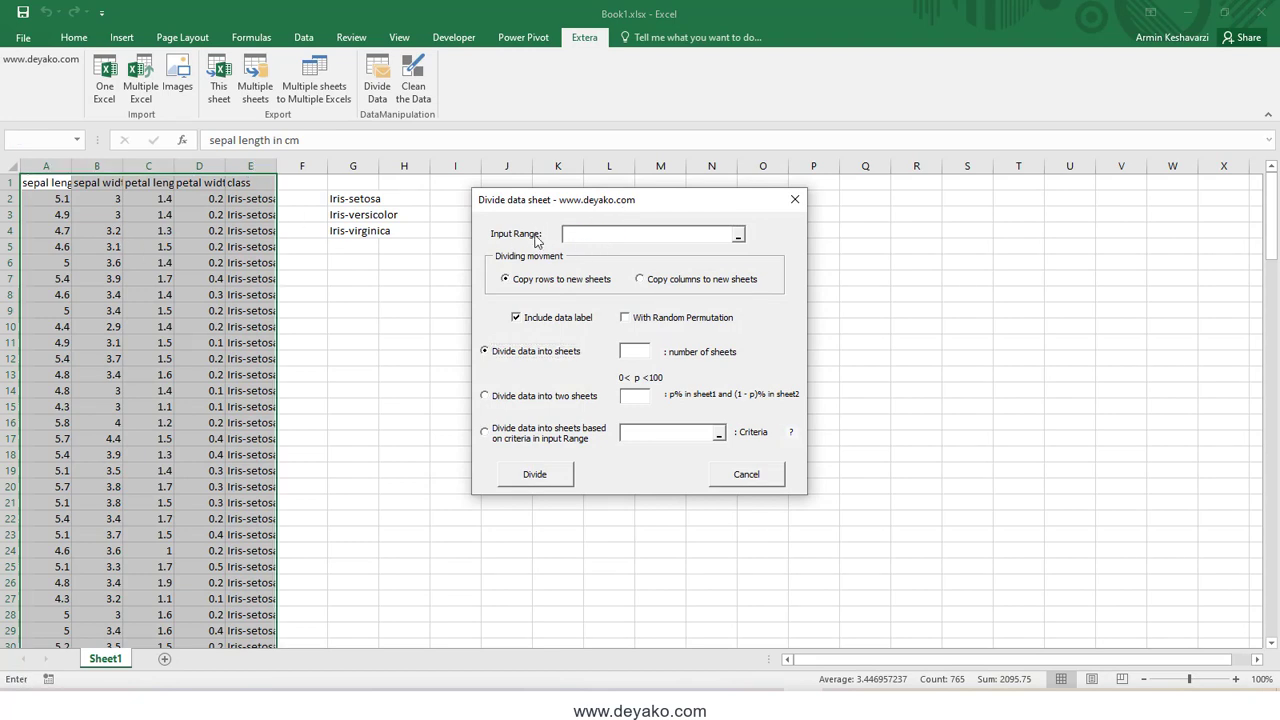
pyautogui.click(58, 183)
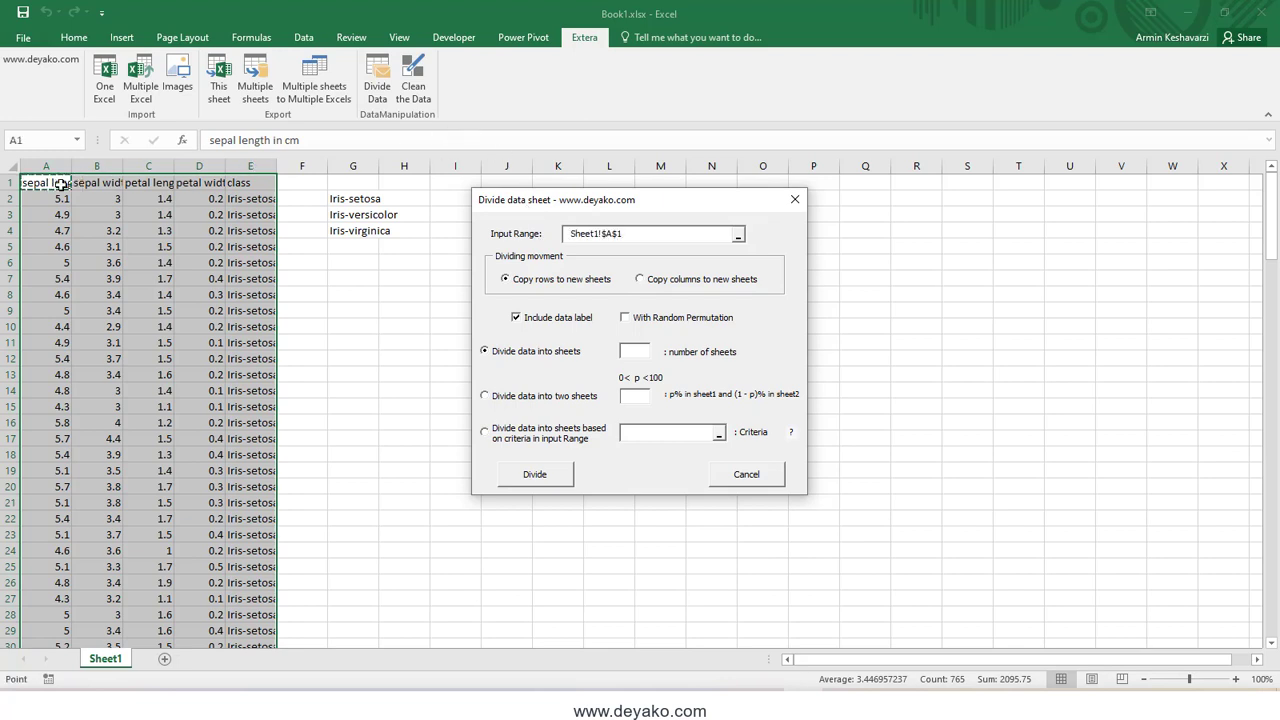
pyautogui.hotkey('ctrl', 'shift', 'Down')
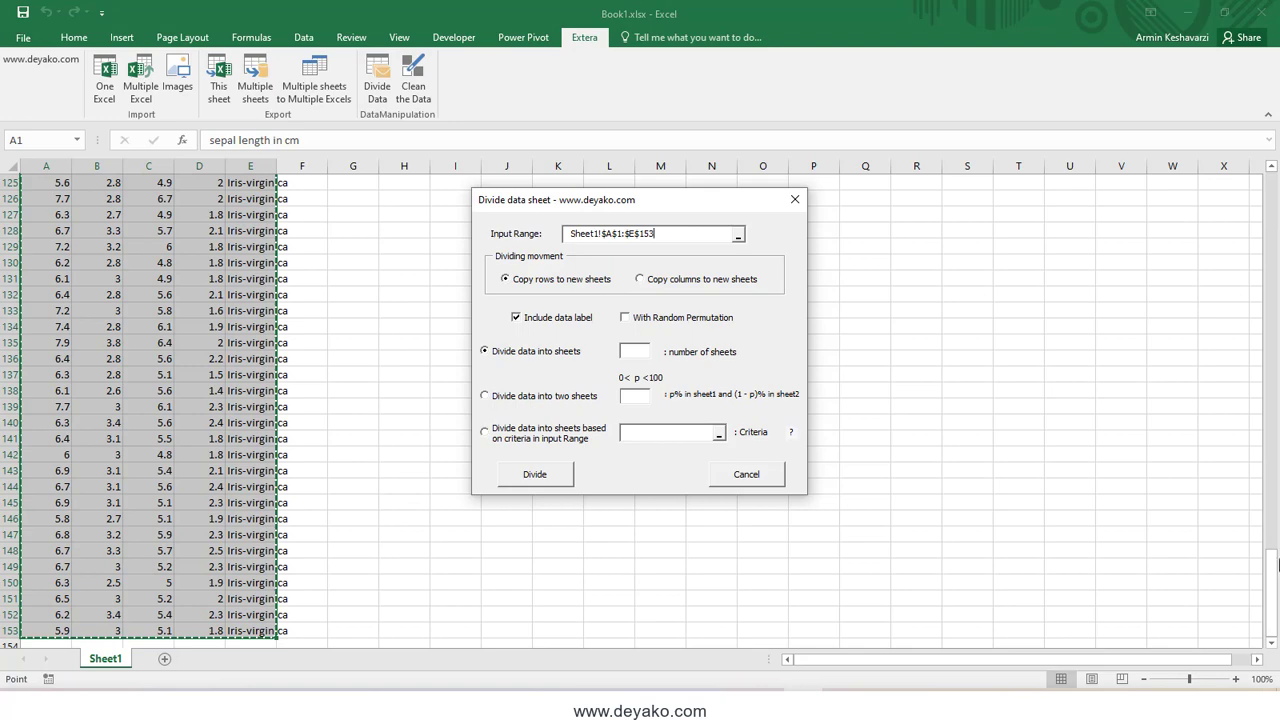
# Step: Scroll through the iris data to check the chosen range
pyautogui.moveTo(1273, 565); pyautogui.dragTo(1273, 185)
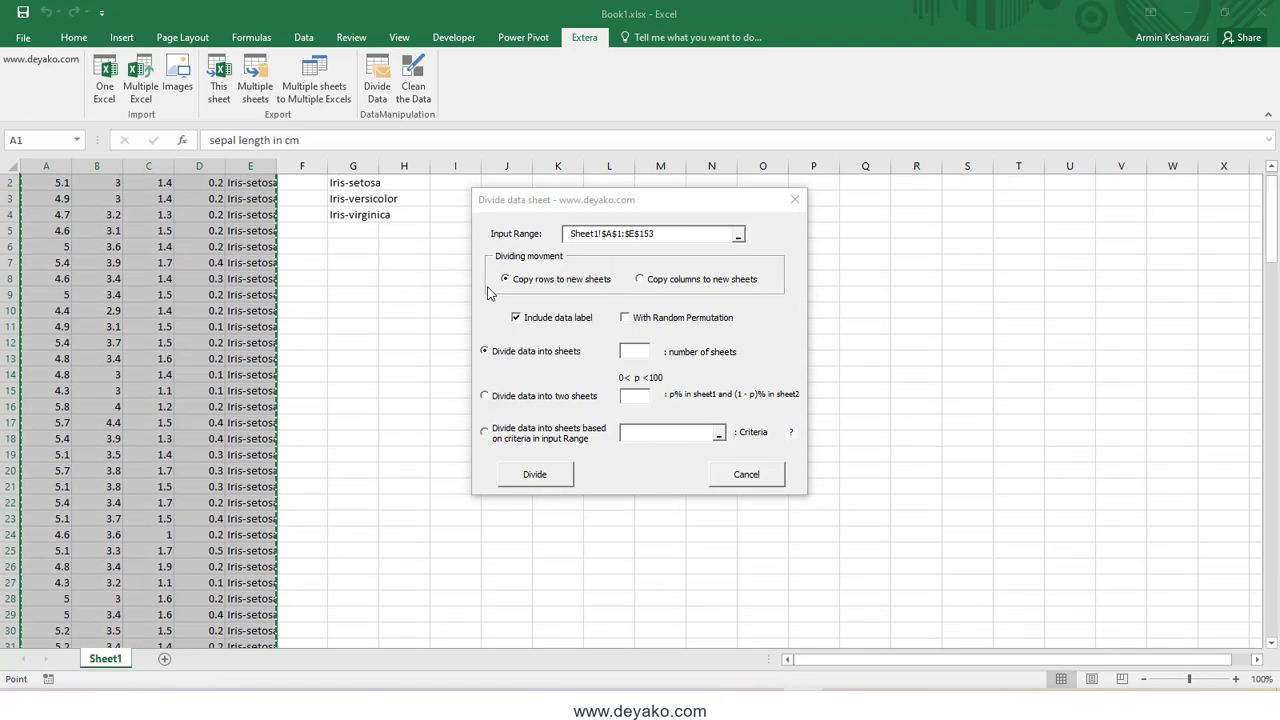
pyautogui.scroll(1, 536, 305)
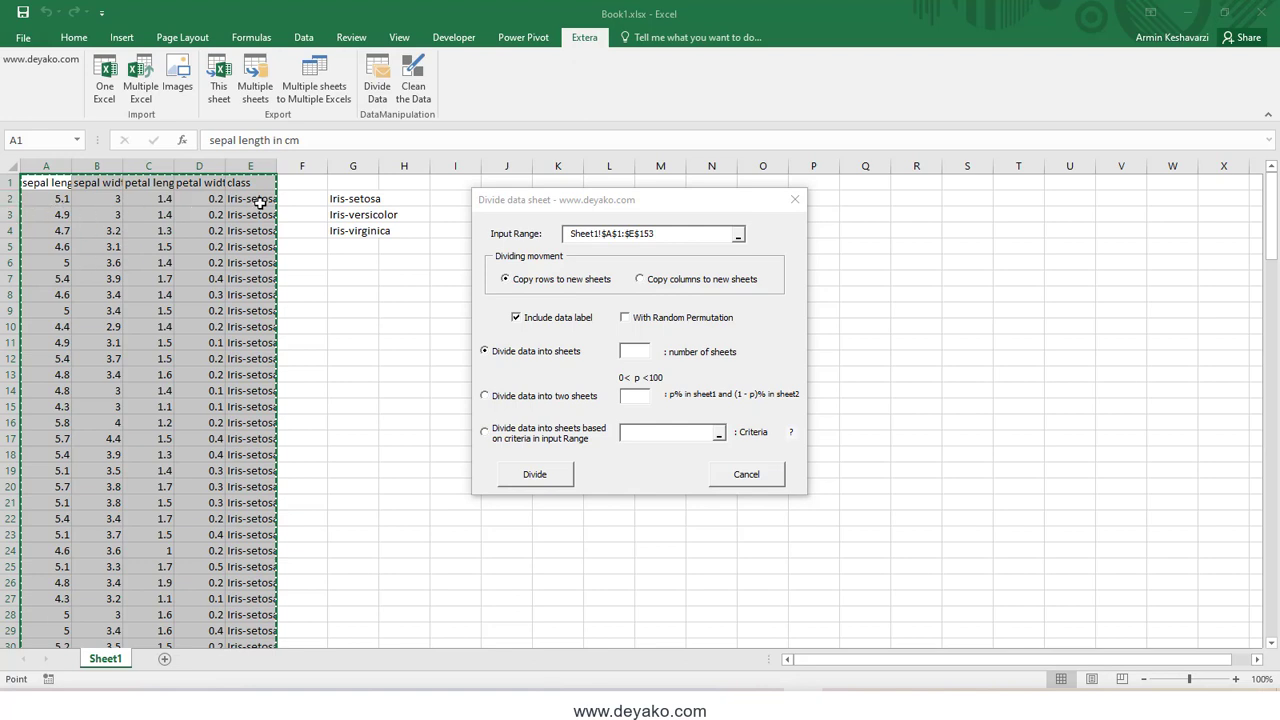
pyautogui.scroll(-3, 71, 248)
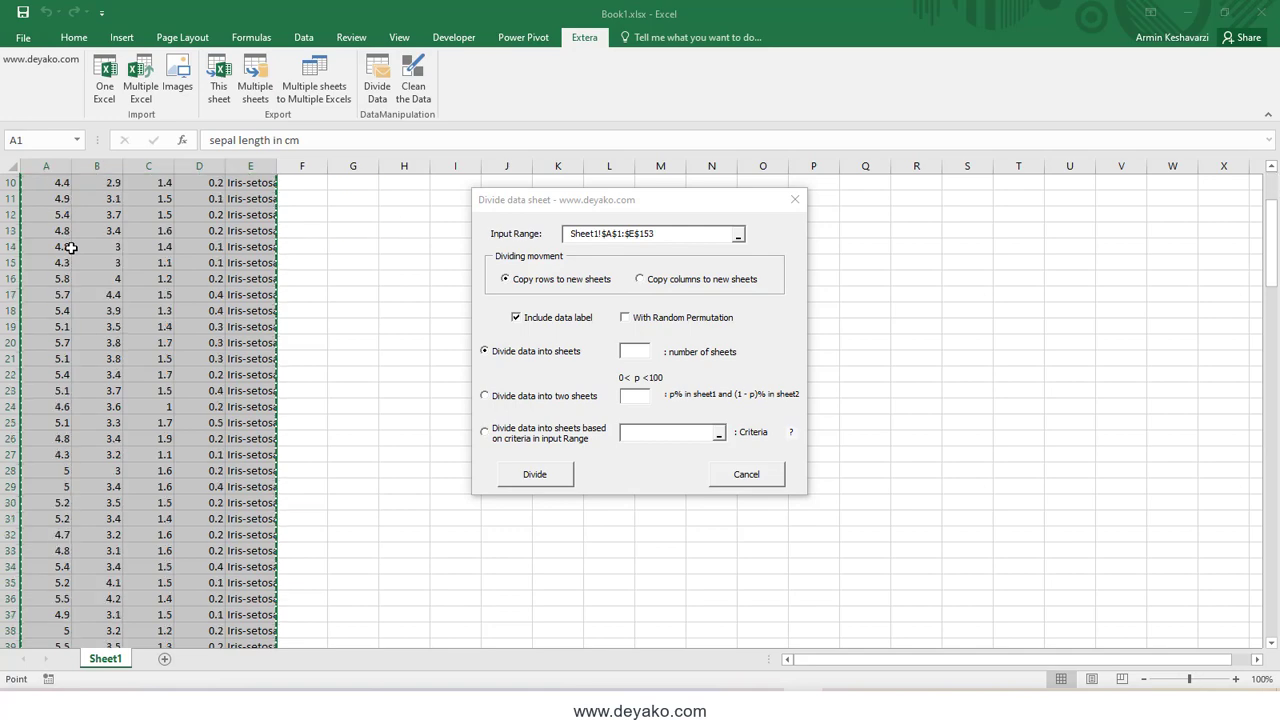
pyautogui.scroll(-5, 71, 248)
pyautogui.scroll(-10, 71, 248)
pyautogui.scroll(3, 71, 248)
pyautogui.scroll(11, 71, 248)
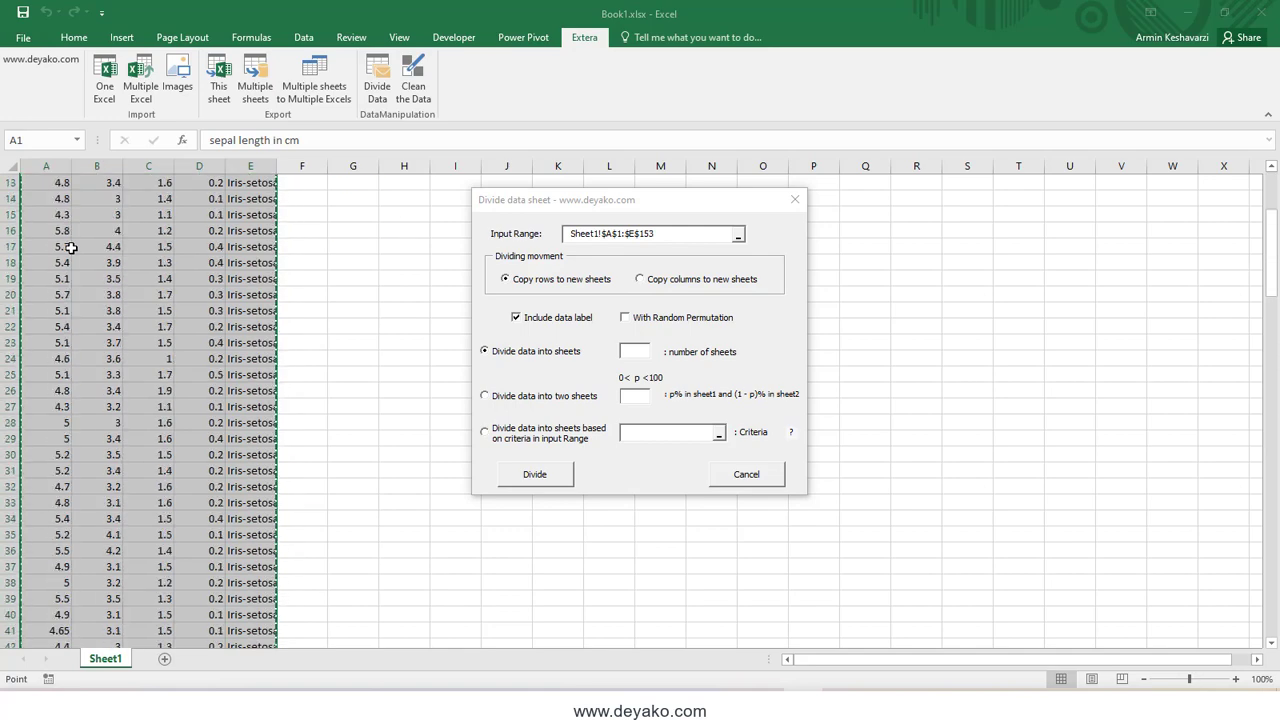
pyautogui.scroll(4, 71, 248)
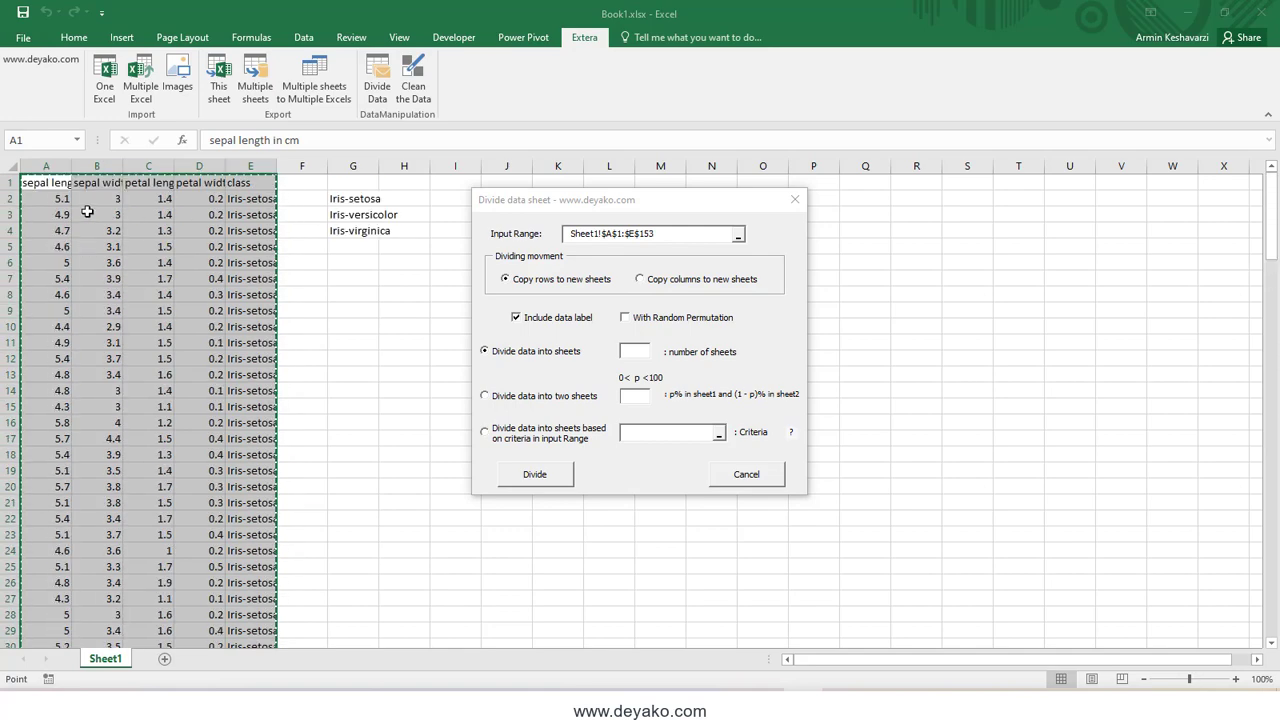
pyautogui.scroll(-1, 160, 255)
pyautogui.scroll(1, 162, 259)
# Step: Cancel the dialog and paste the iris table transposed at F8 on a new Sheet3
pyautogui.click(757, 474)
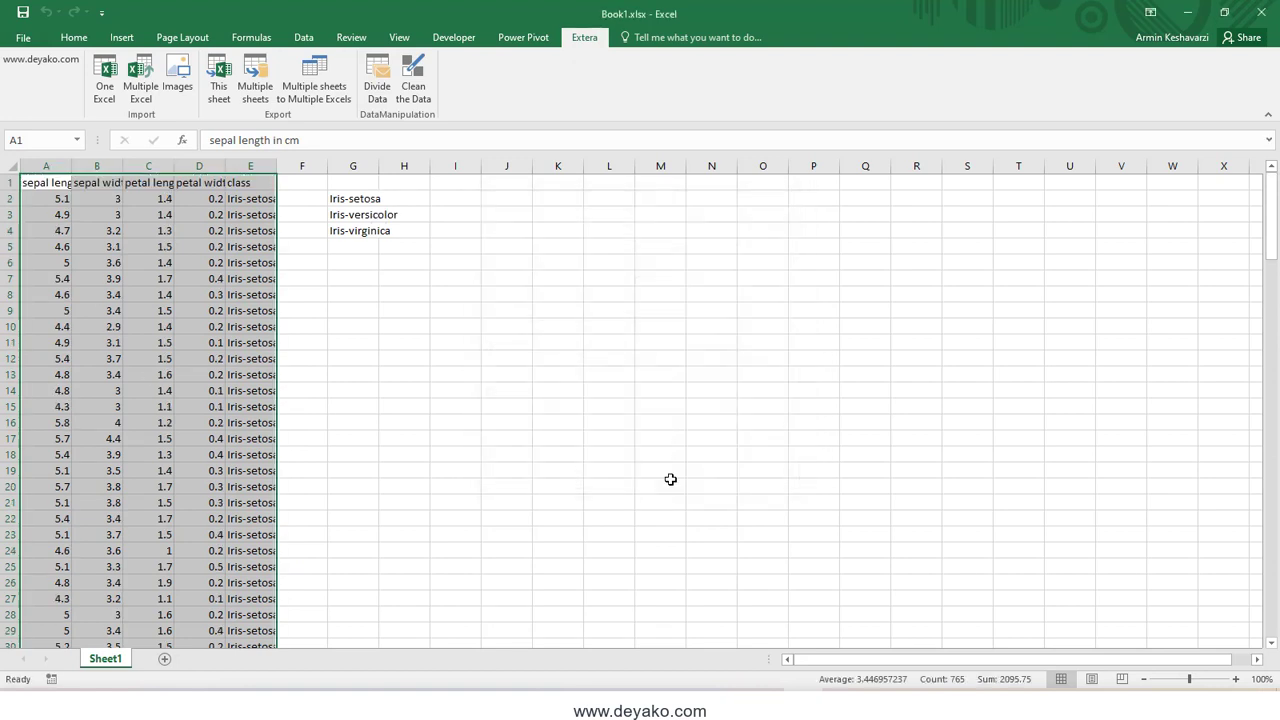
pyautogui.hotkey('ctrl', 'c')
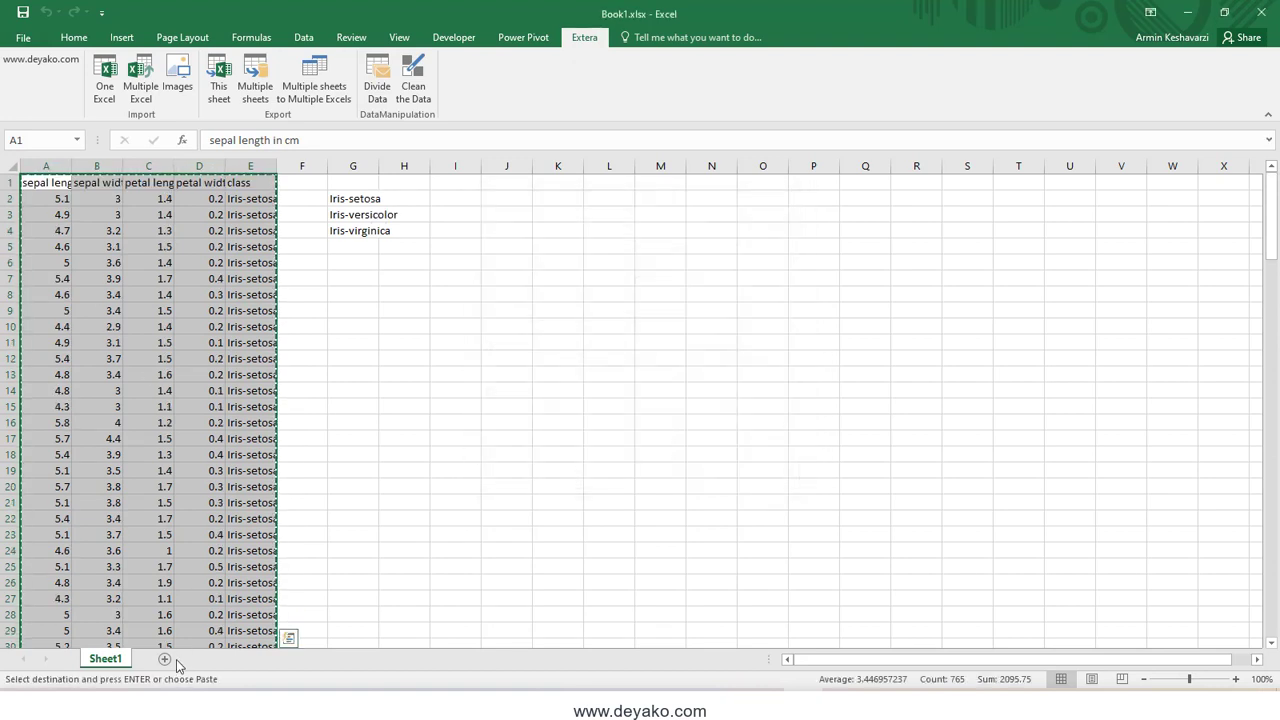
pyautogui.click(172, 658)
pyautogui.click(282, 298)
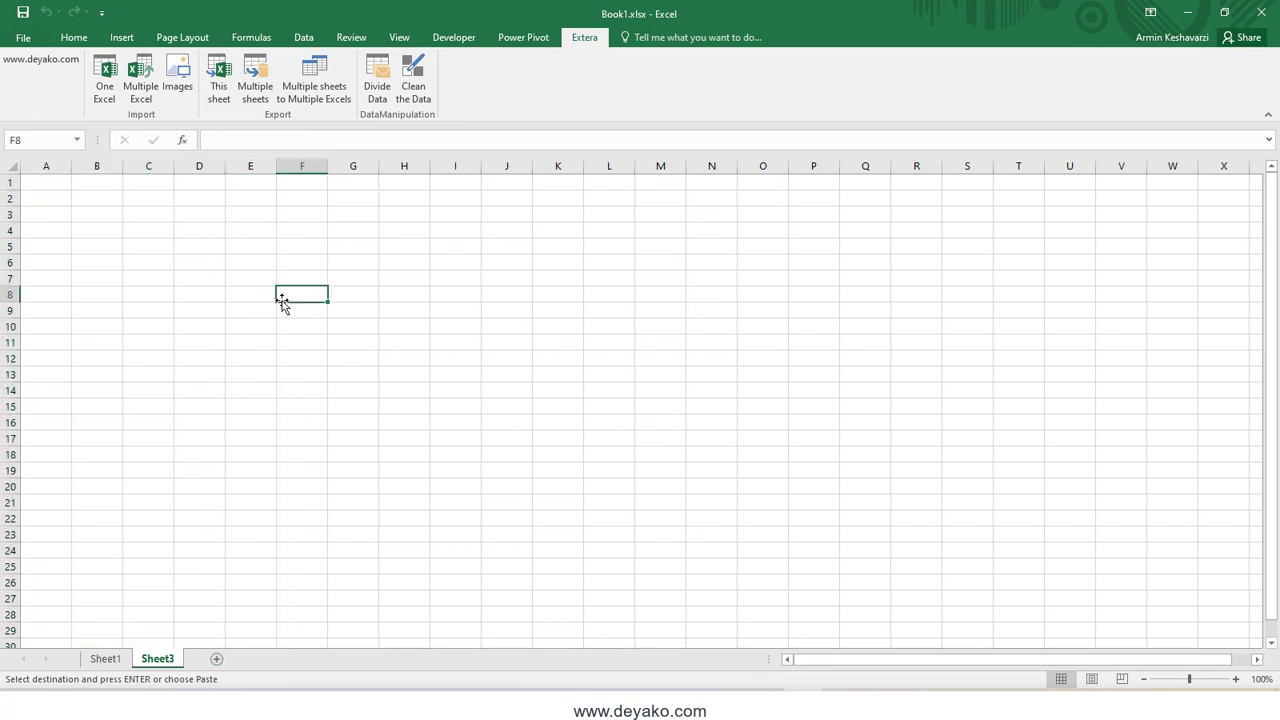
pyautogui.click(74, 37)
pyautogui.click(19, 92)
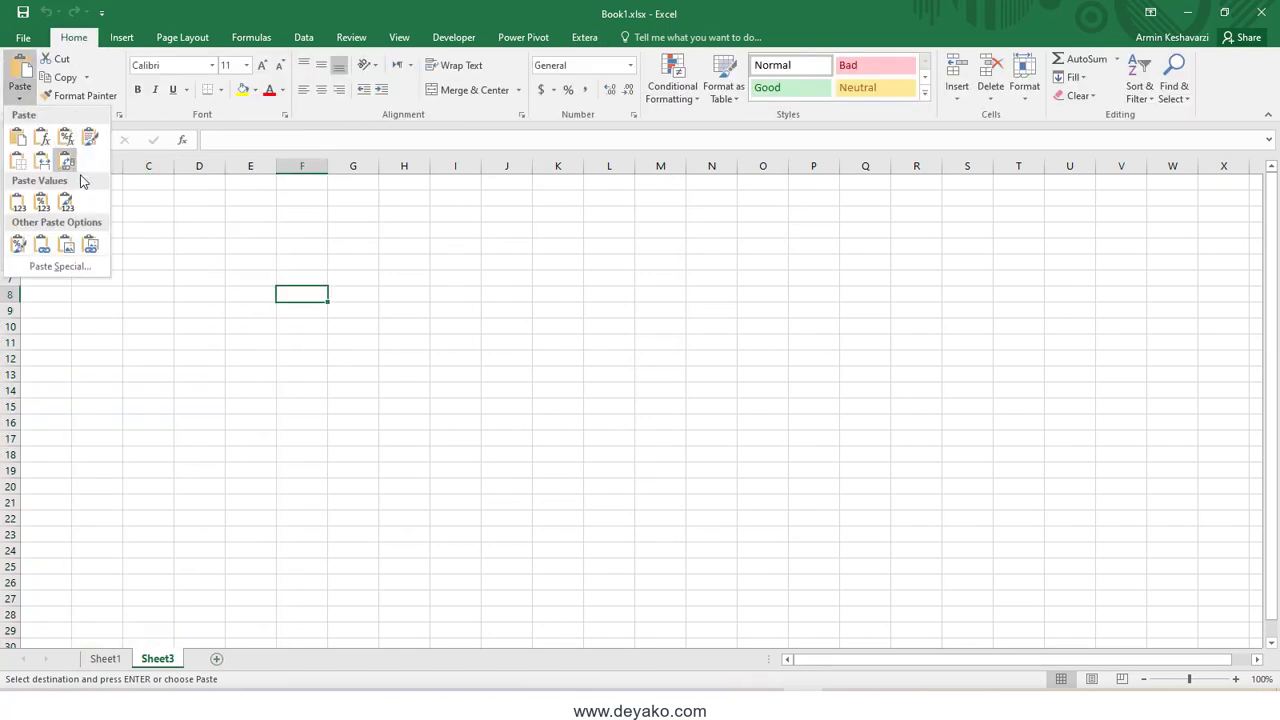
pyautogui.click(66, 161)
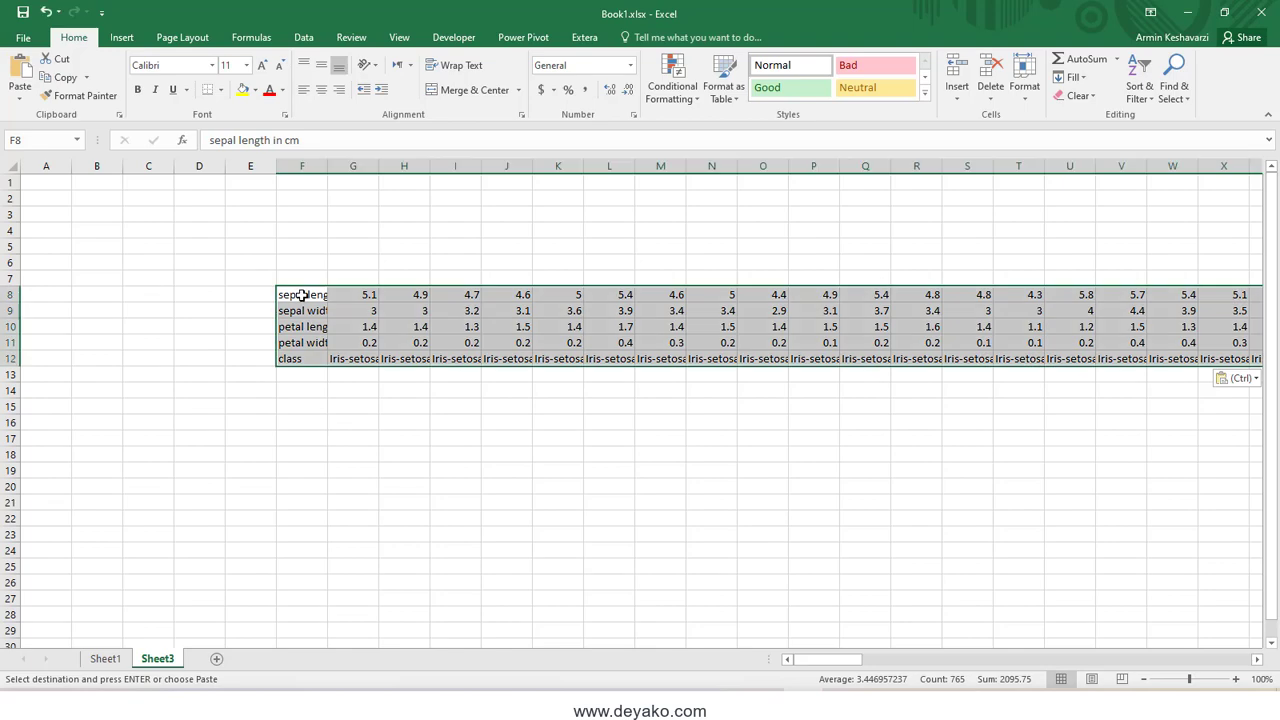
pyautogui.moveTo(302, 295); pyautogui.dragTo(1275, 358)
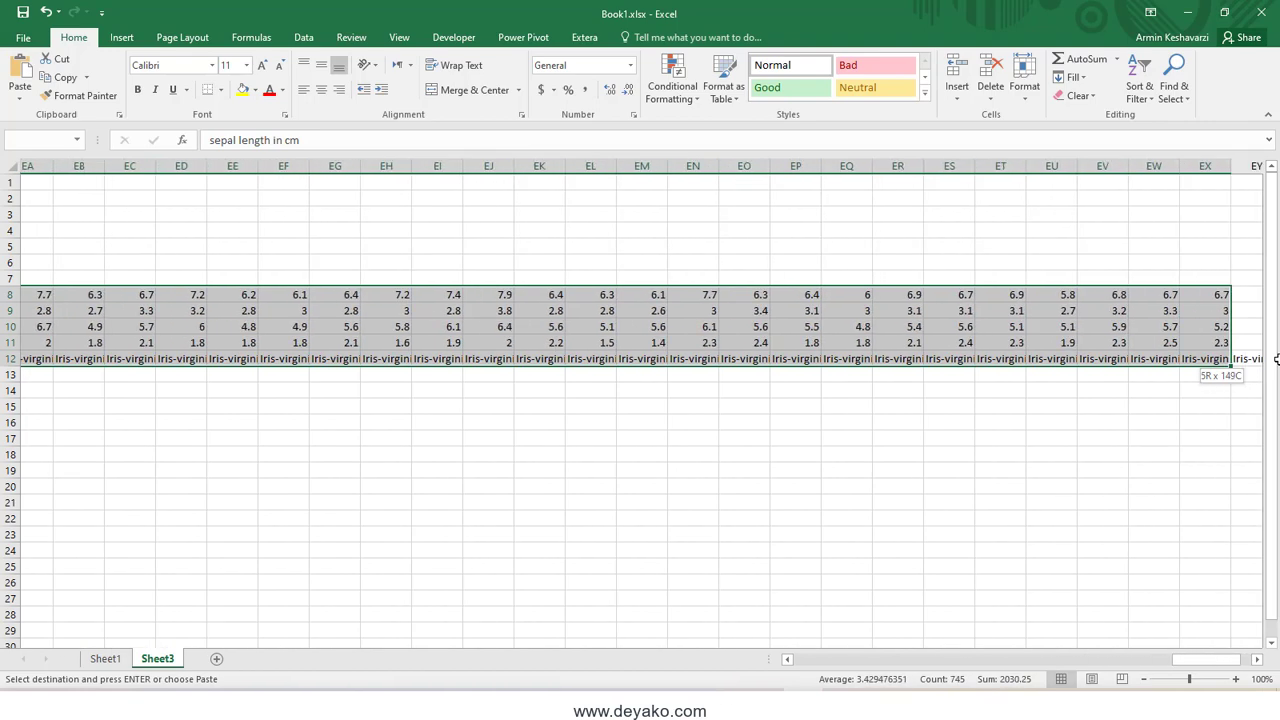
pyautogui.moveTo(1275, 358); pyautogui.dragTo(1090, 358)
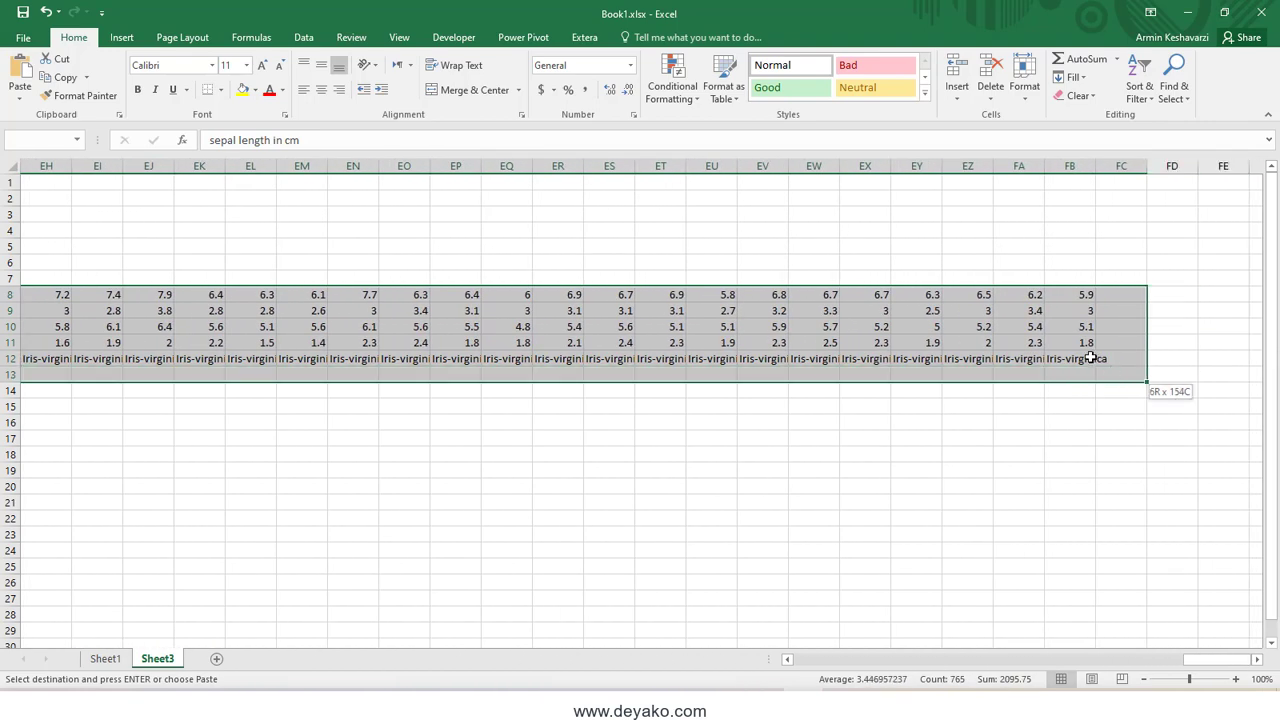
# Step: On Sheet1, reopen Divide Data, keep data labels, and enable With Random Permutation
pyautogui.click(105, 658)
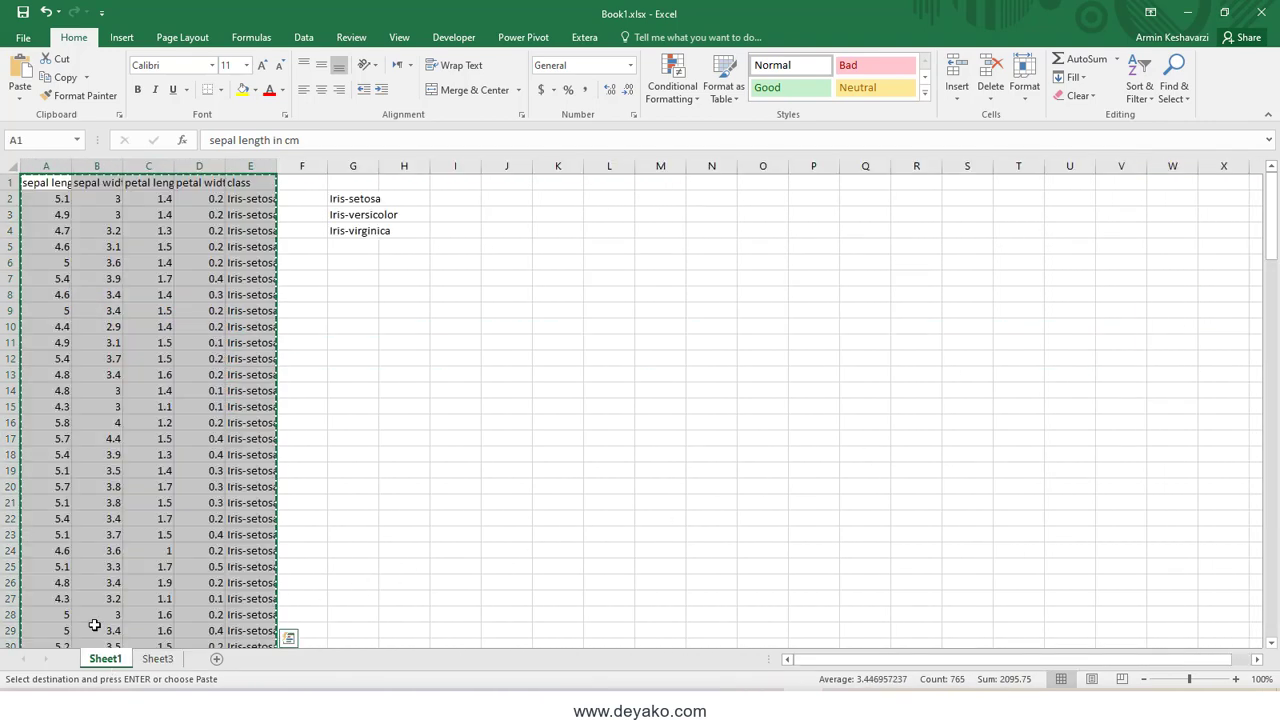
pyautogui.click(584, 37)
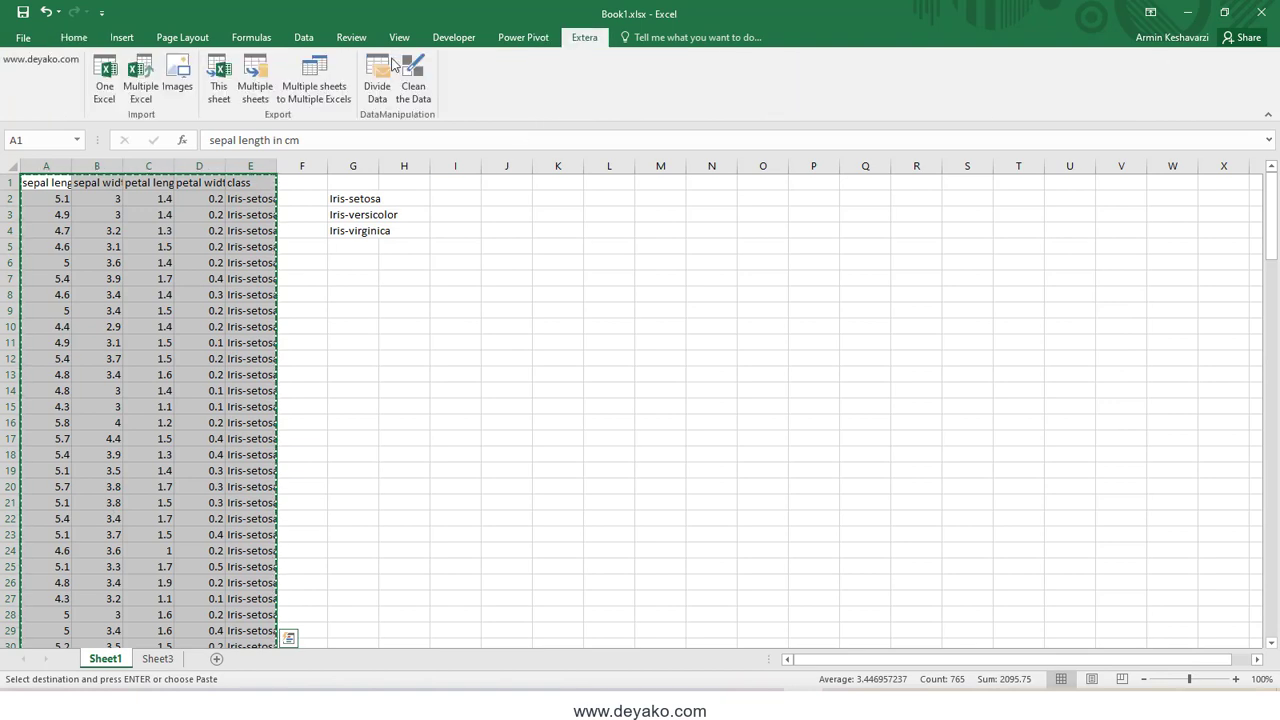
pyautogui.click(390, 68)
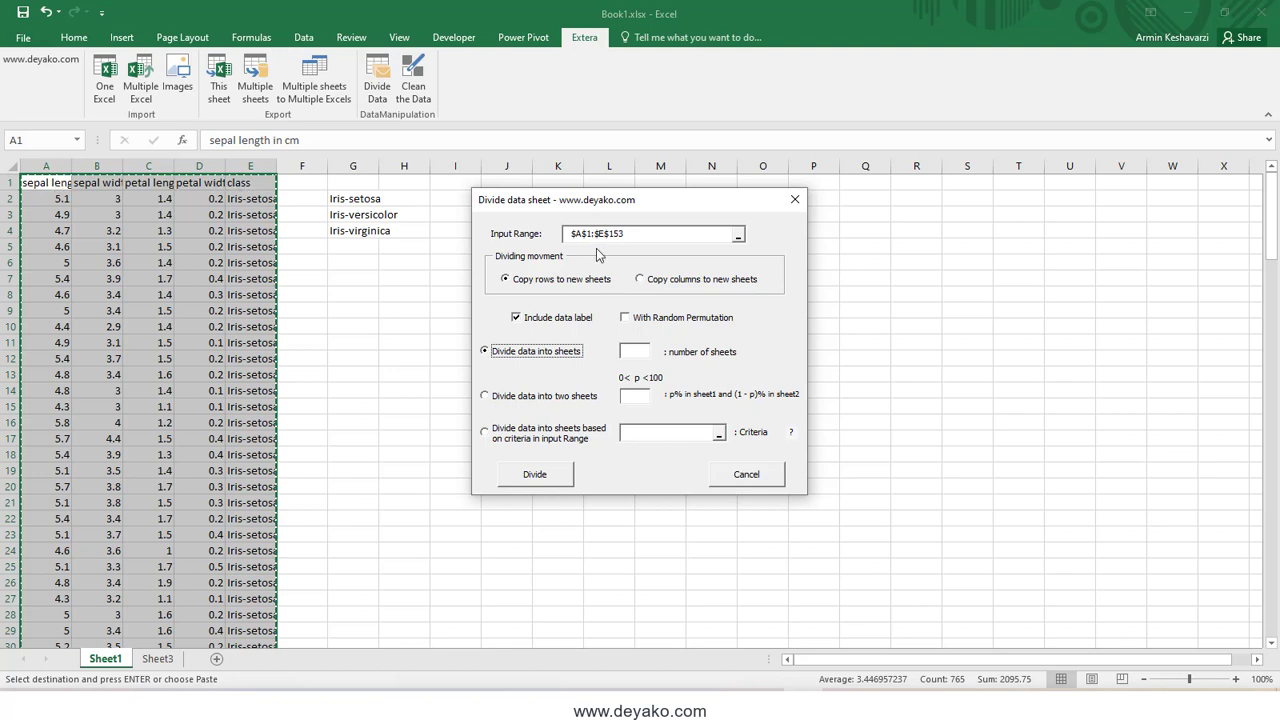
pyautogui.click(554, 324)
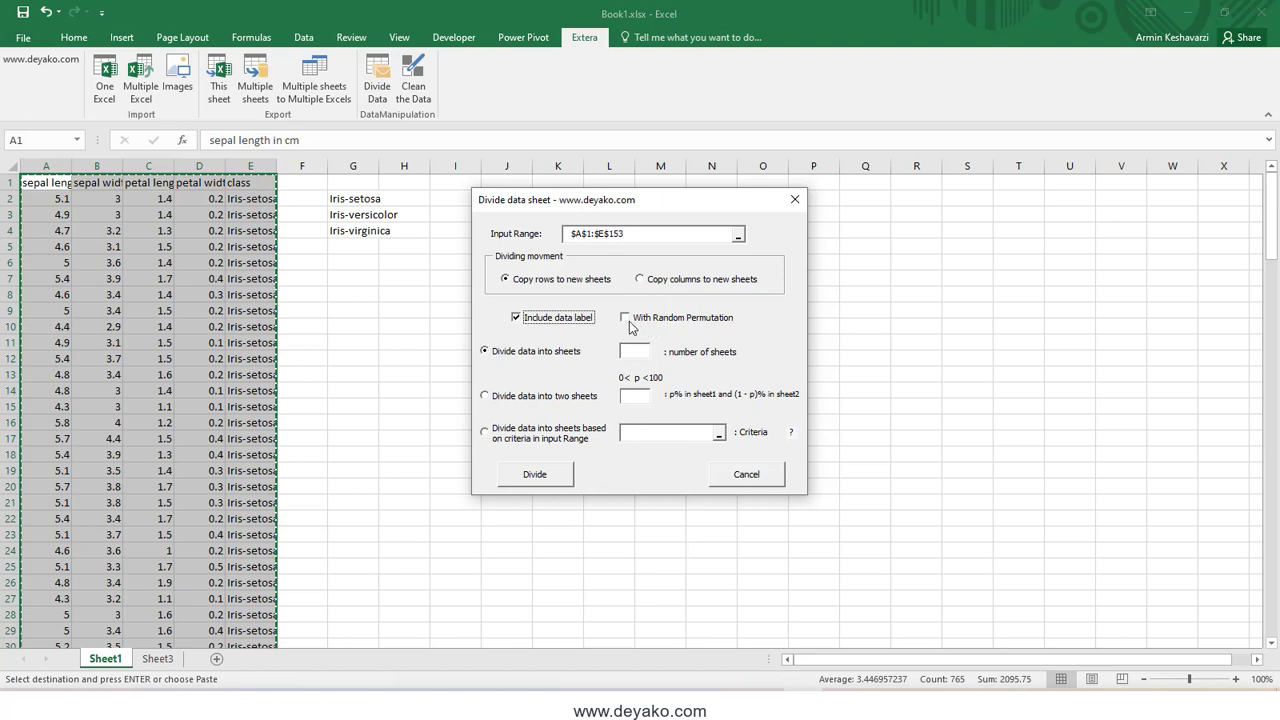
pyautogui.click(630, 322)
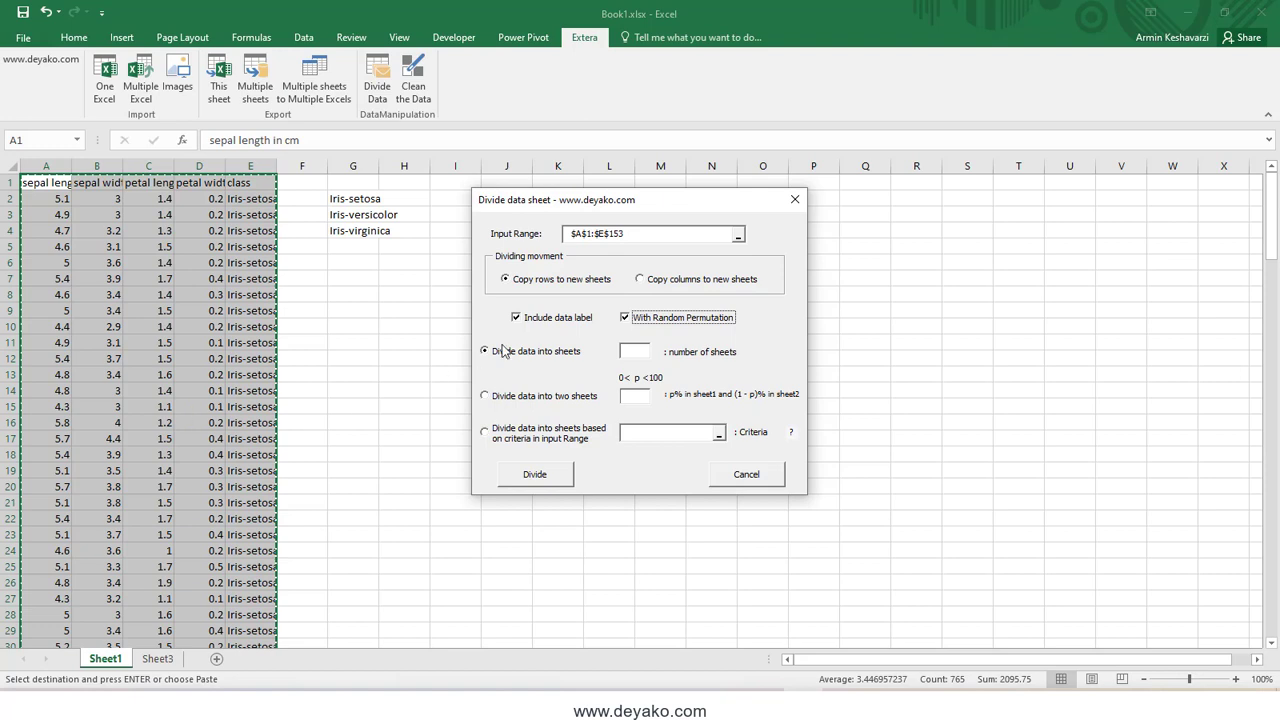
pyautogui.click(633, 351)
# Step: Use G2:G4 as criteria and choose dividing into sheets by criteria in the input range
pyautogui.click(362, 201)
pyautogui.moveTo(362, 204); pyautogui.dragTo(362, 230)
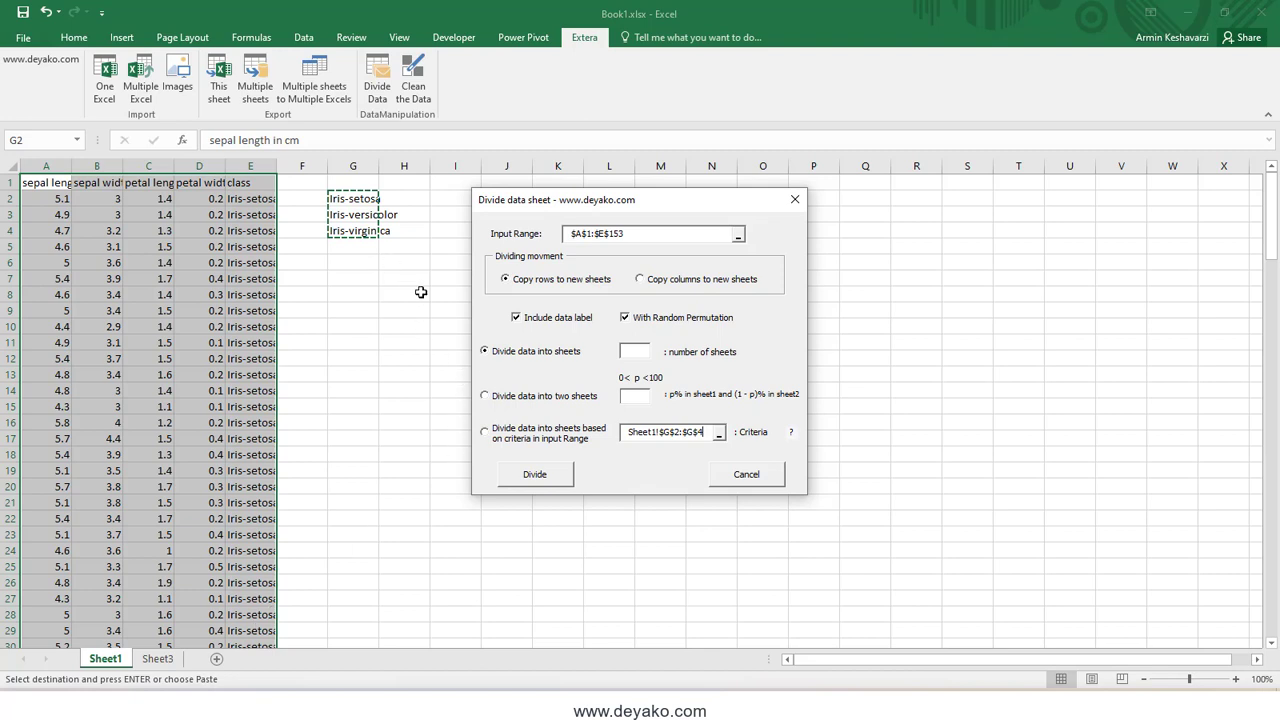
pyautogui.click(520, 444)
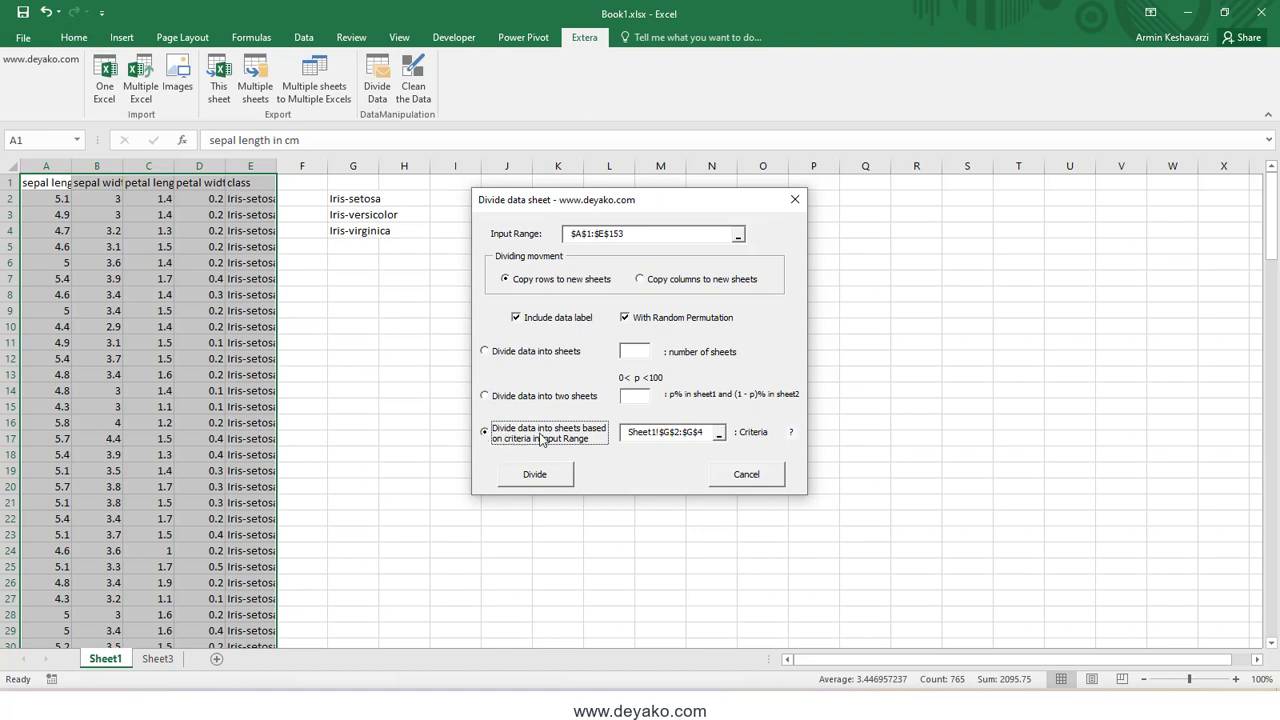
pyautogui.click(528, 356)
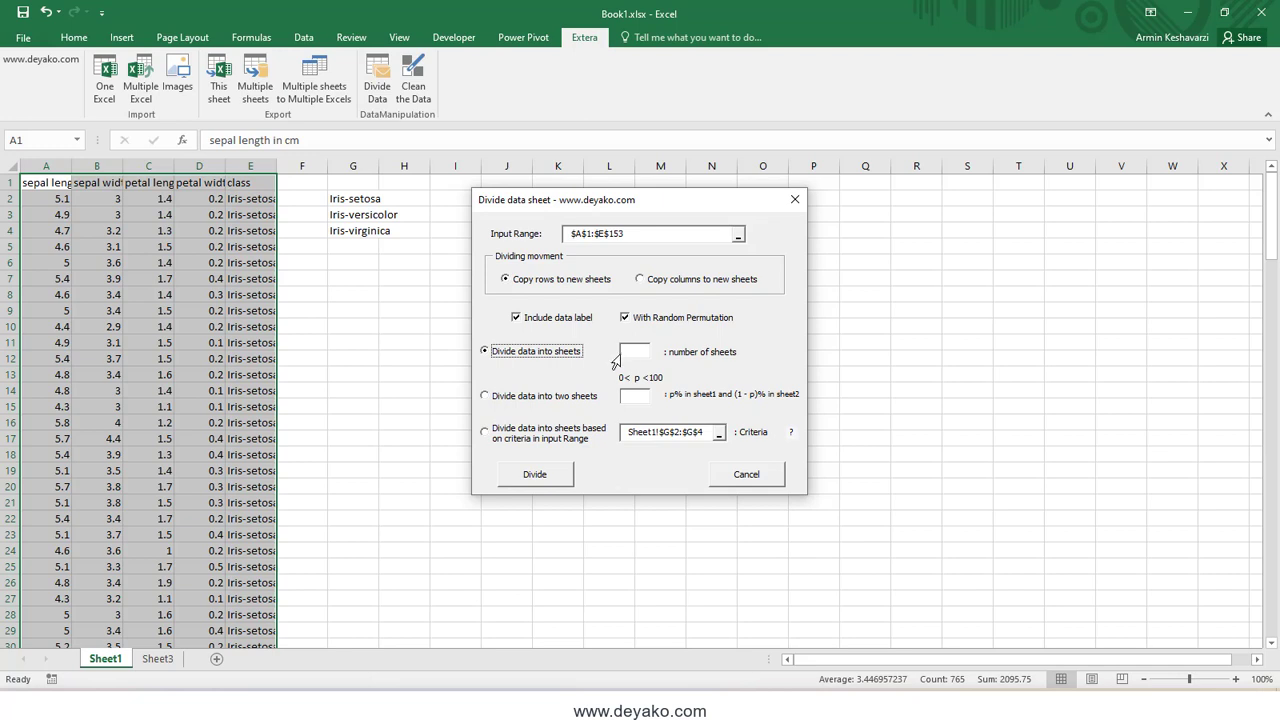
pyautogui.click(554, 440)
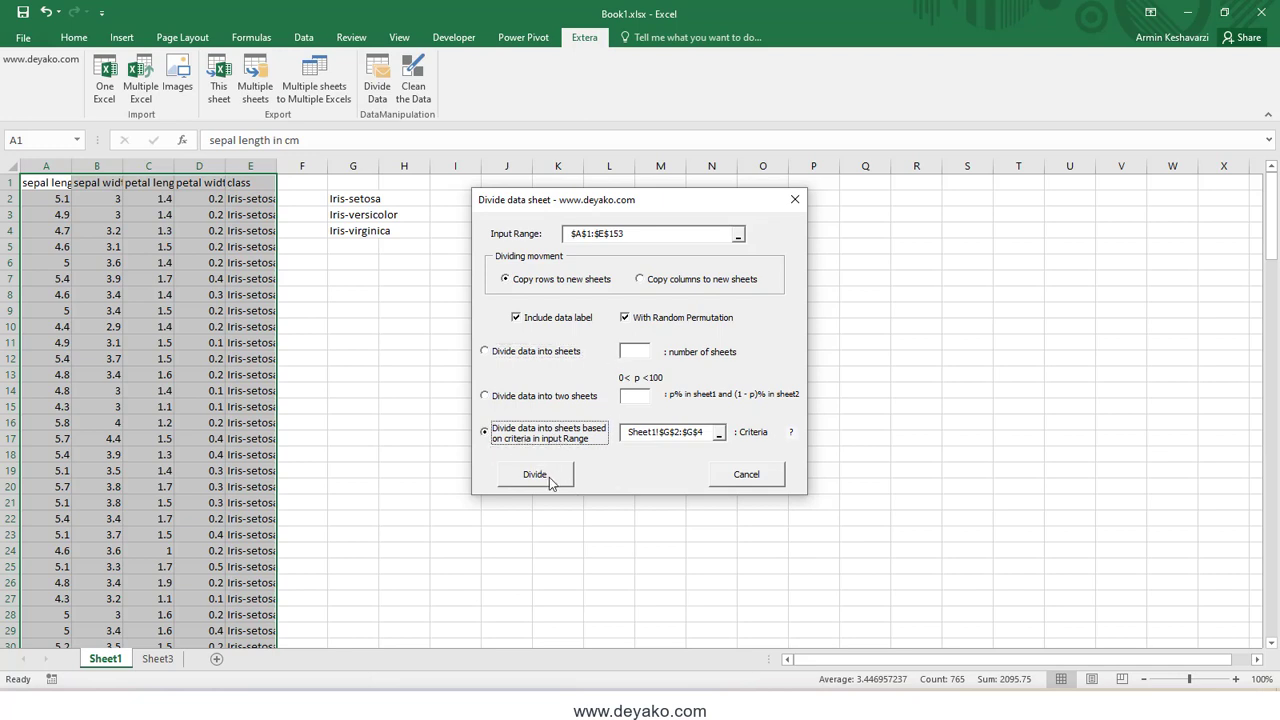
# Step: Run the divide, acknowledge Done!, and browse the Iris-setosa, Iris-versicolor and Iris-virginica sheets
pyautogui.click(549, 481)
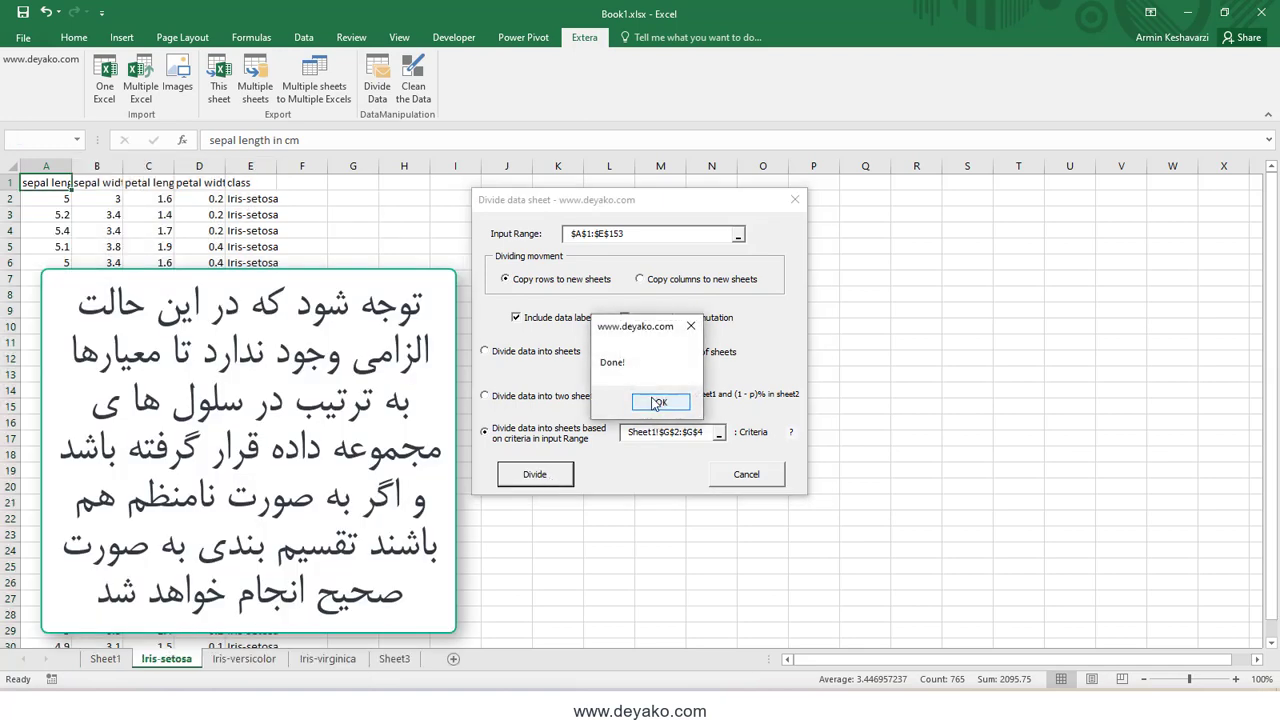
pyautogui.click(655, 401)
pyautogui.click(232, 661)
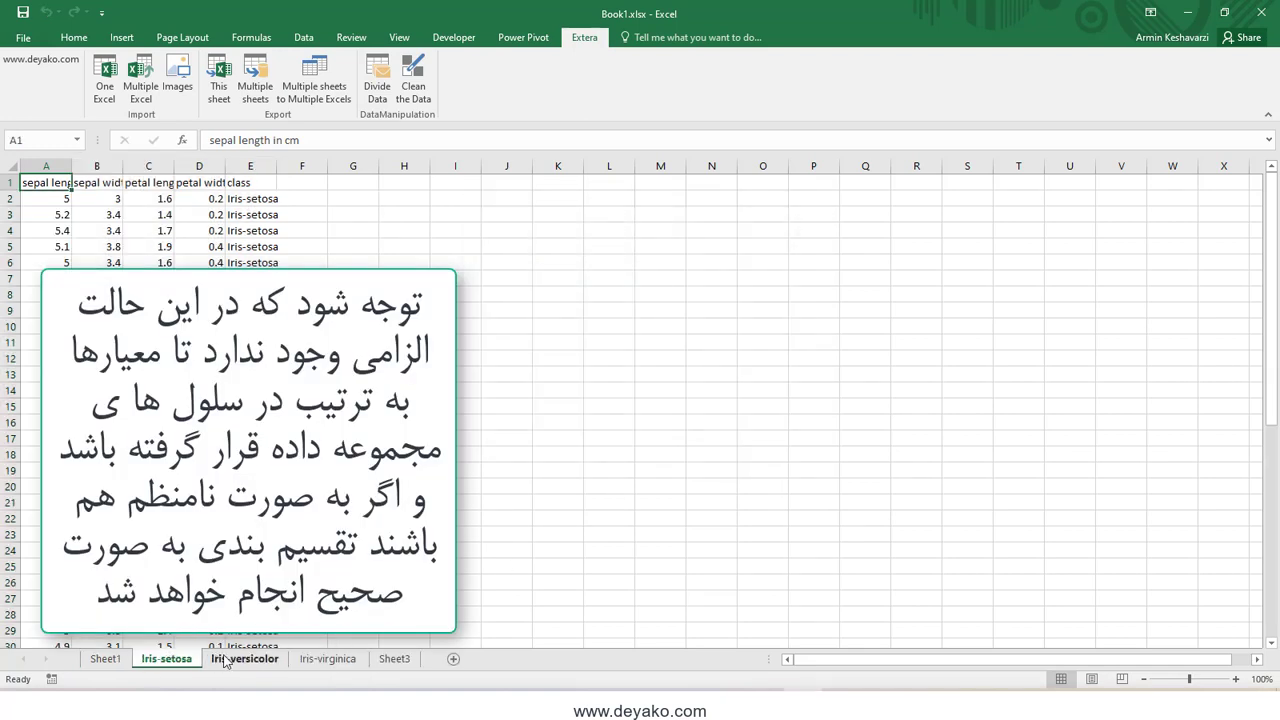
pyautogui.click(312, 661)
pyautogui.click(160, 661)
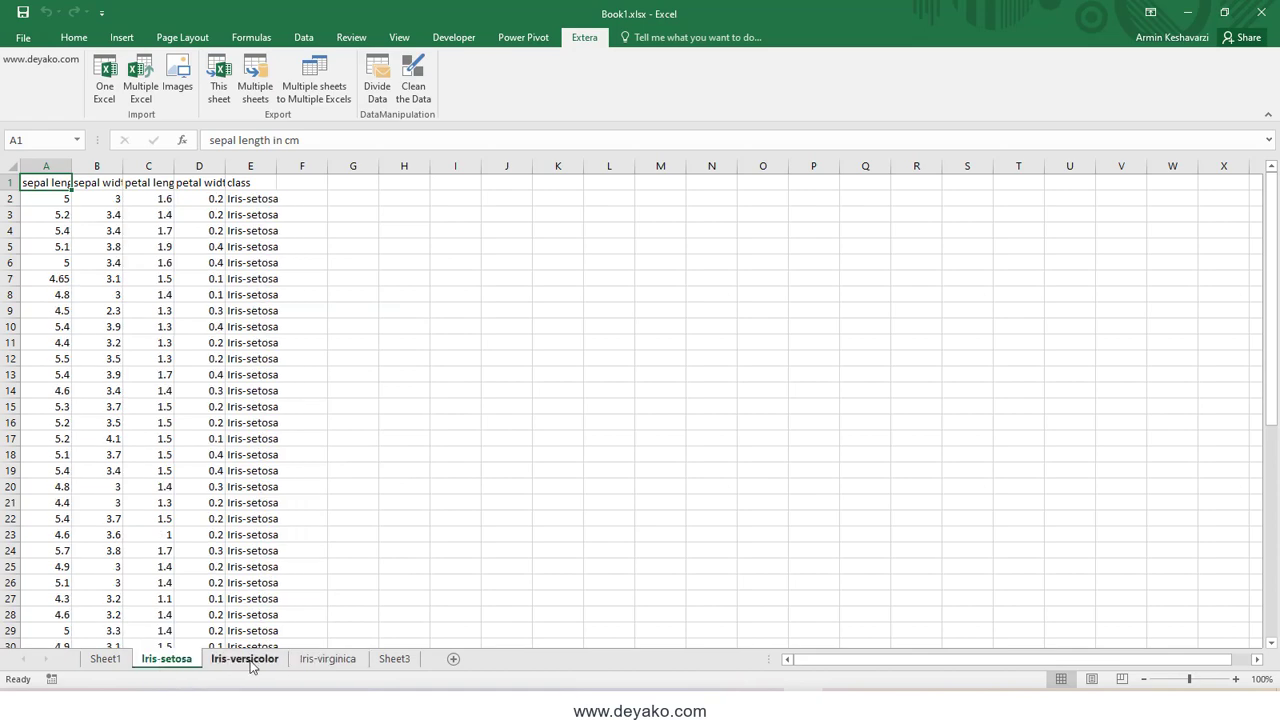
pyautogui.click(243, 661)
pyautogui.click(318, 662)
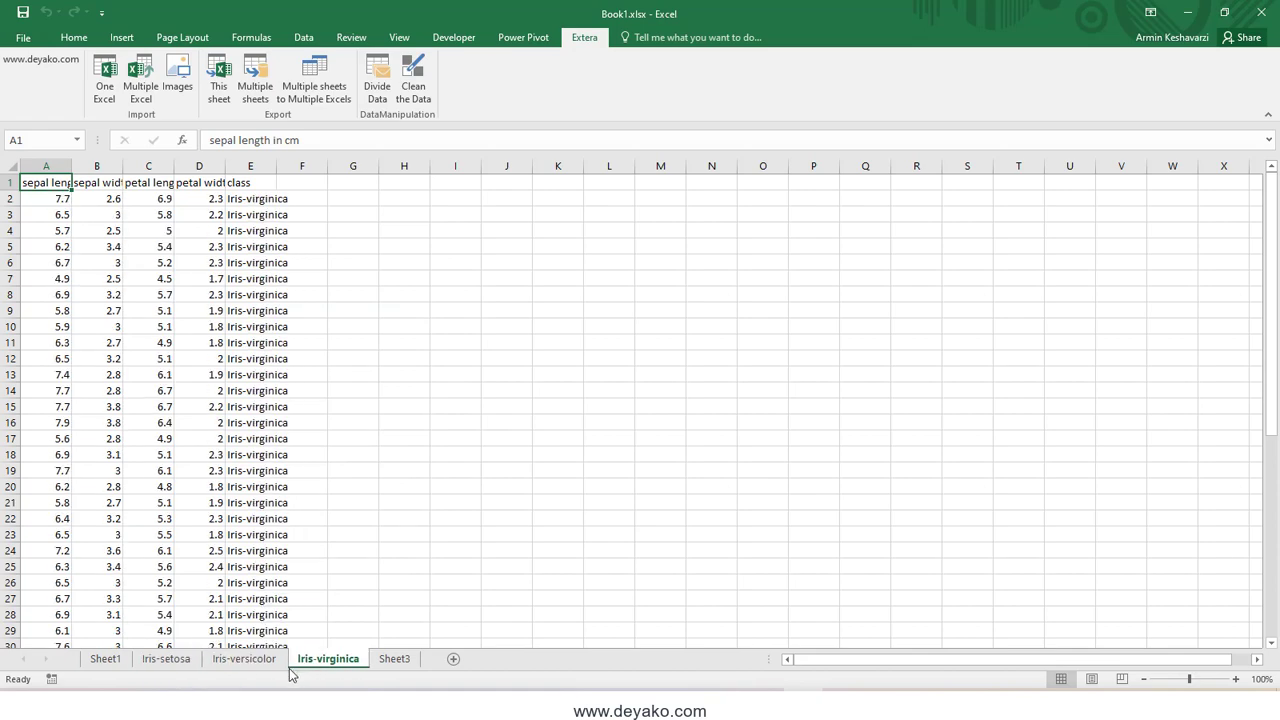
pyautogui.click(165, 661)
# Step: Scroll the Iris-setosa sheet, then view Sheet3's transposed table back at column A
pyautogui.scroll(-11, 250, 468)
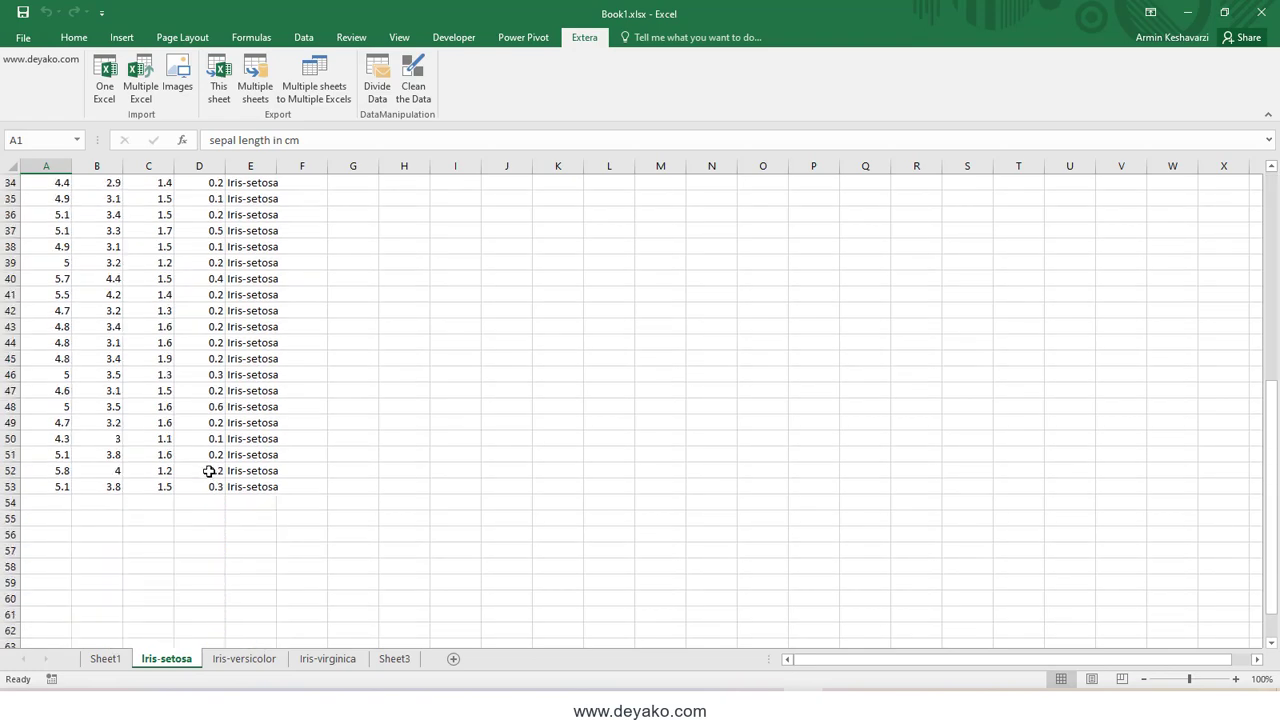
pyautogui.scroll(-4, 208, 471)
pyautogui.scroll(11, 208, 471)
pyautogui.scroll(4, 208, 471)
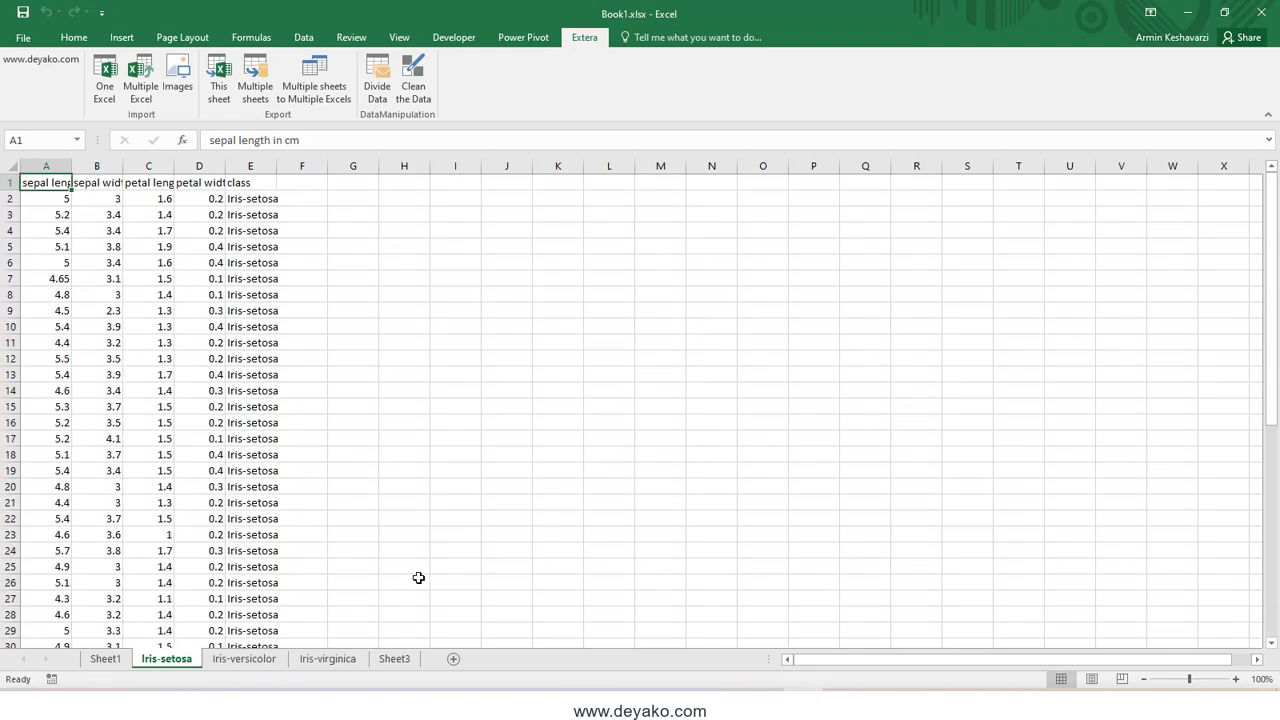
pyautogui.click(401, 660)
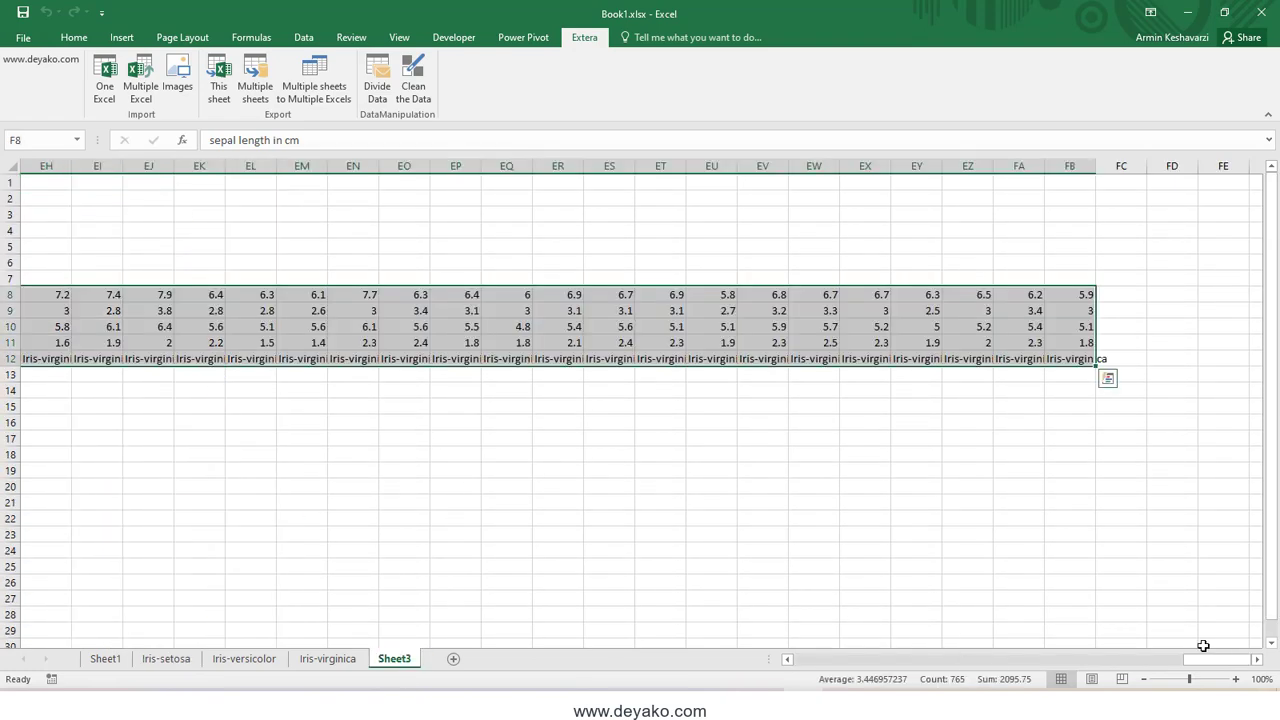
pyautogui.moveTo(1226, 663); pyautogui.dragTo(811, 666)
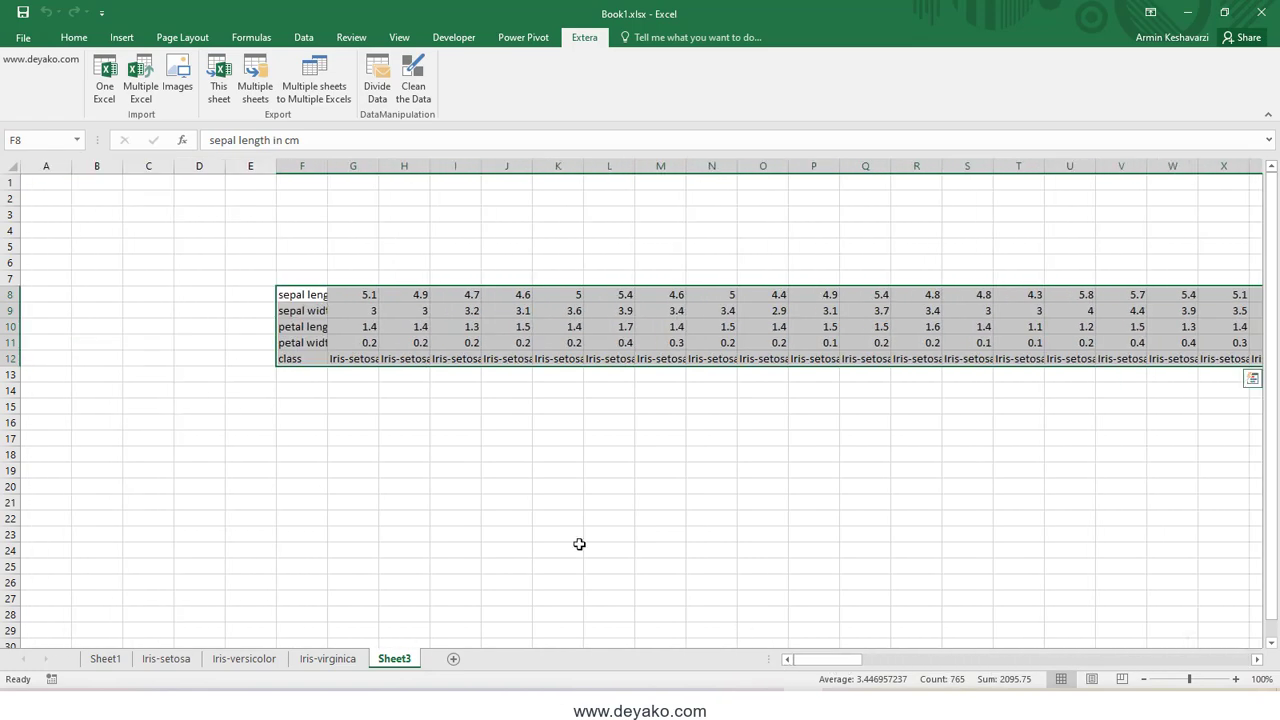
# Step: Divide F8:FB12 by columns with criteria Sheet1!$G$2:$G$4 and random permutation
pyautogui.click(377, 80)
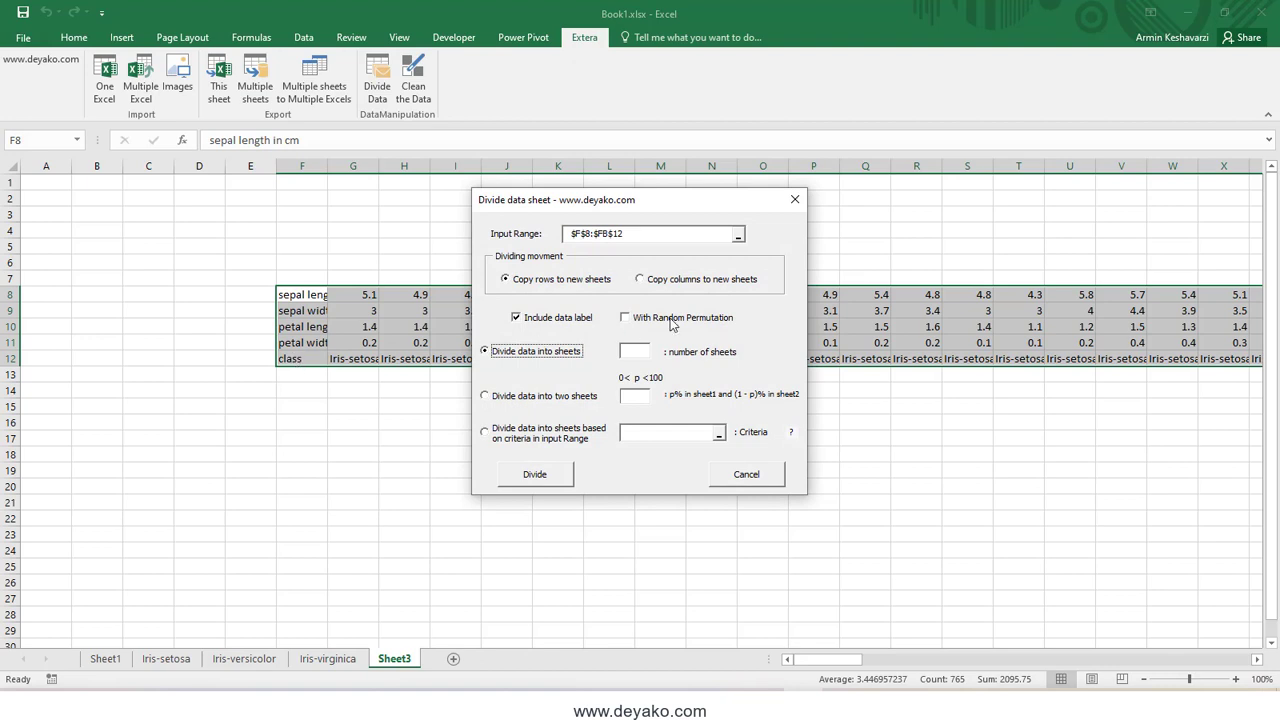
pyautogui.click(520, 438)
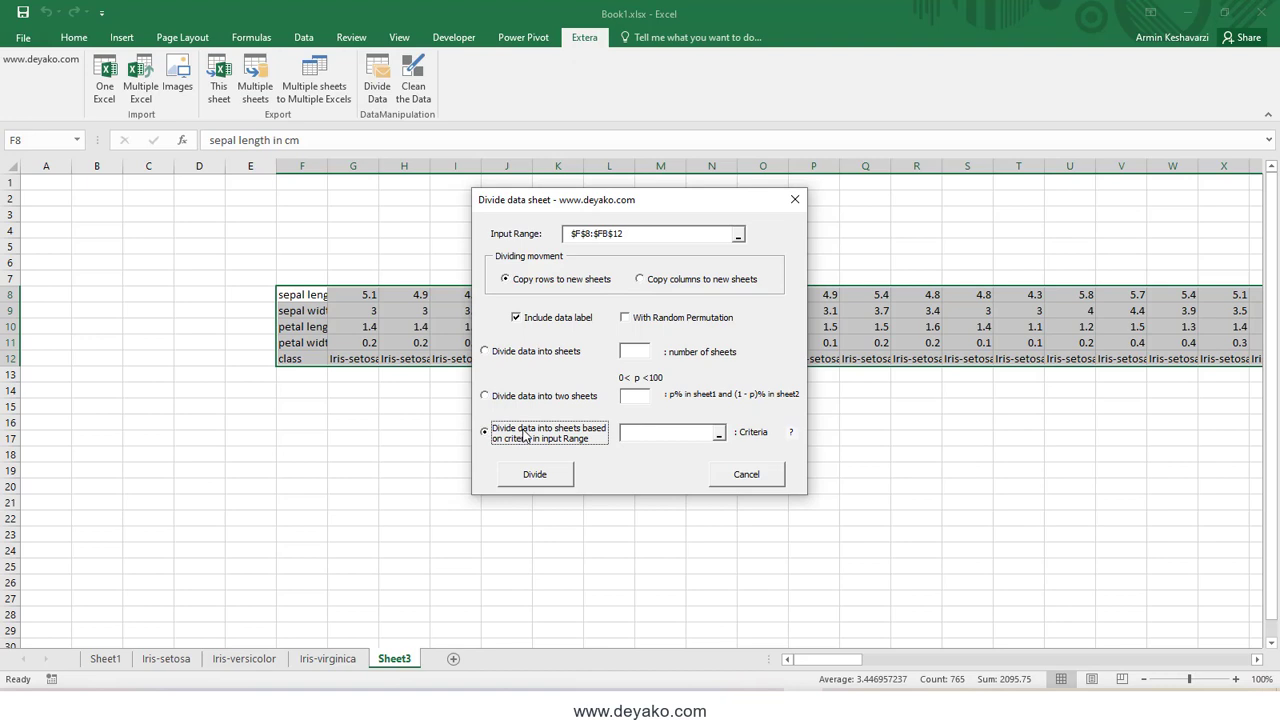
pyautogui.click(650, 280)
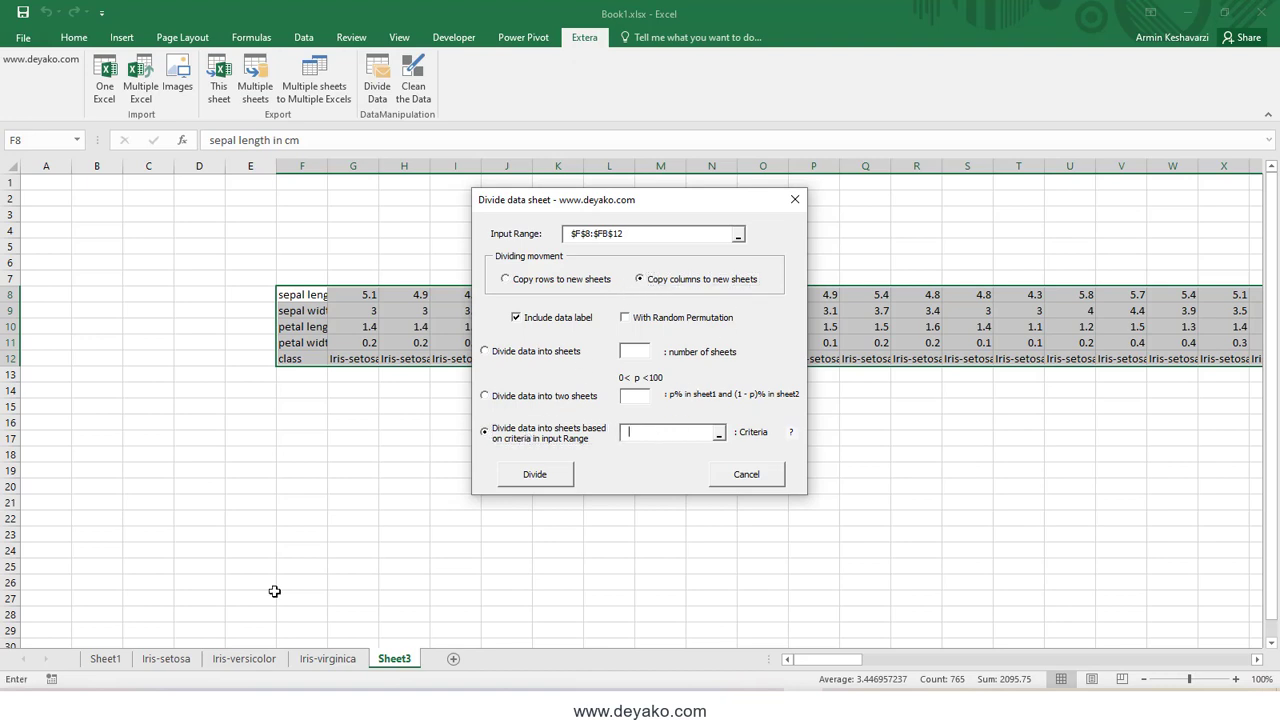
pyautogui.click(662, 432)
pyautogui.click(124, 661)
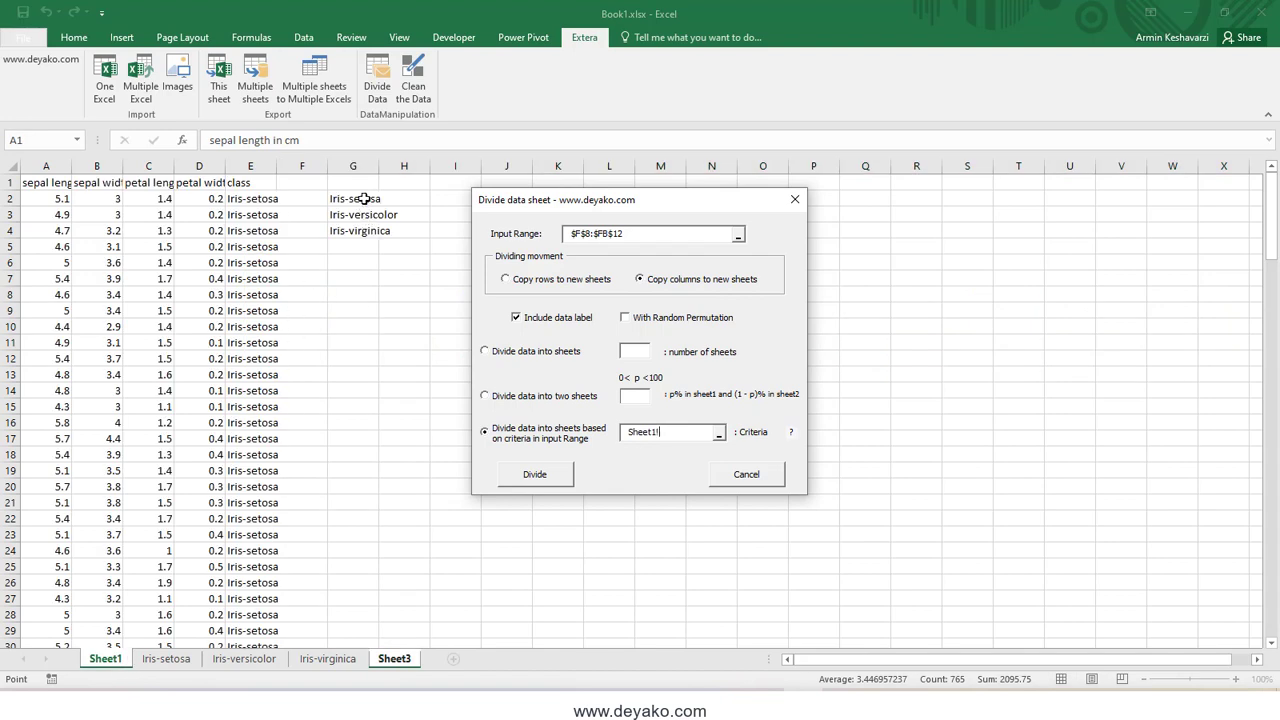
pyautogui.moveTo(365, 199); pyautogui.dragTo(362, 231)
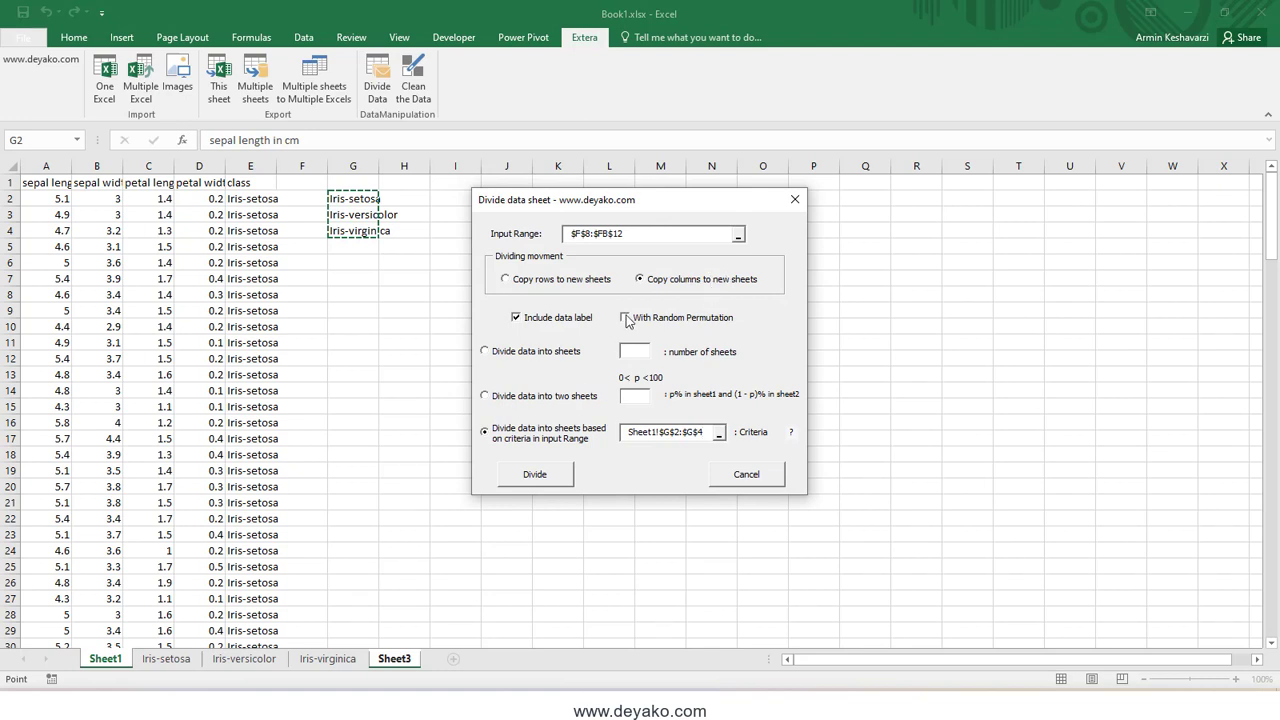
pyautogui.click(625, 318)
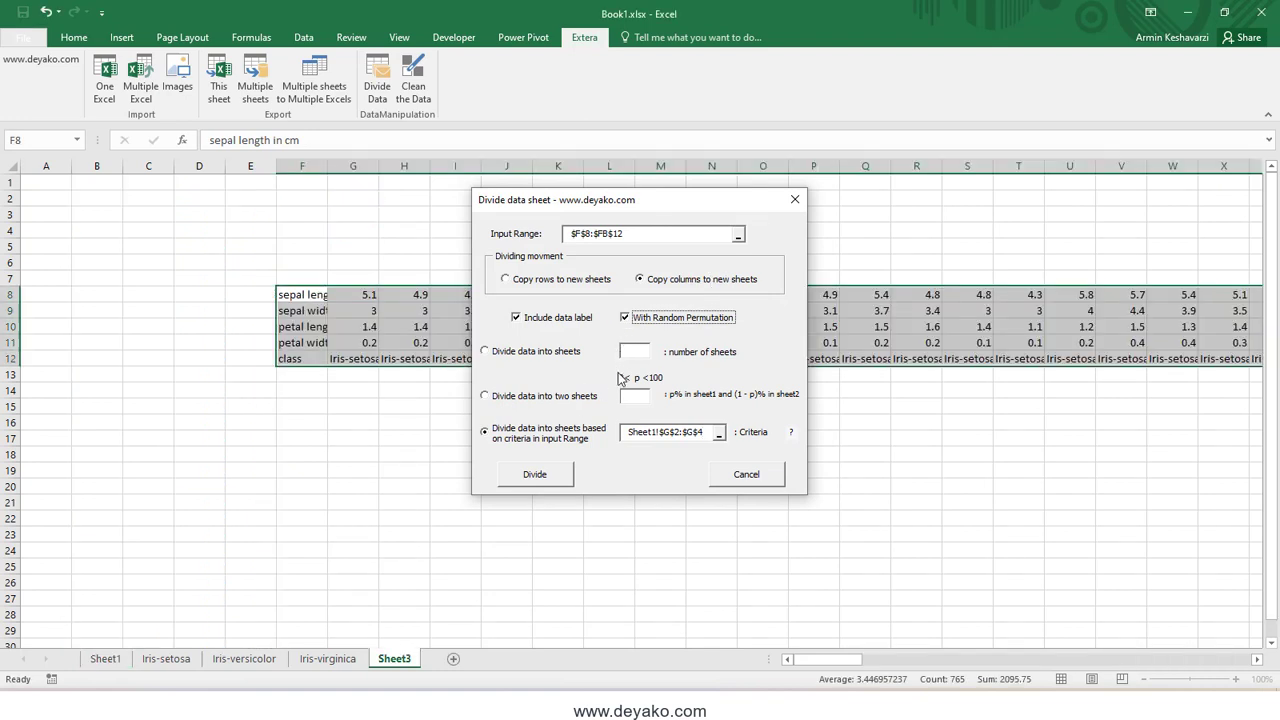
pyautogui.click(553, 484)
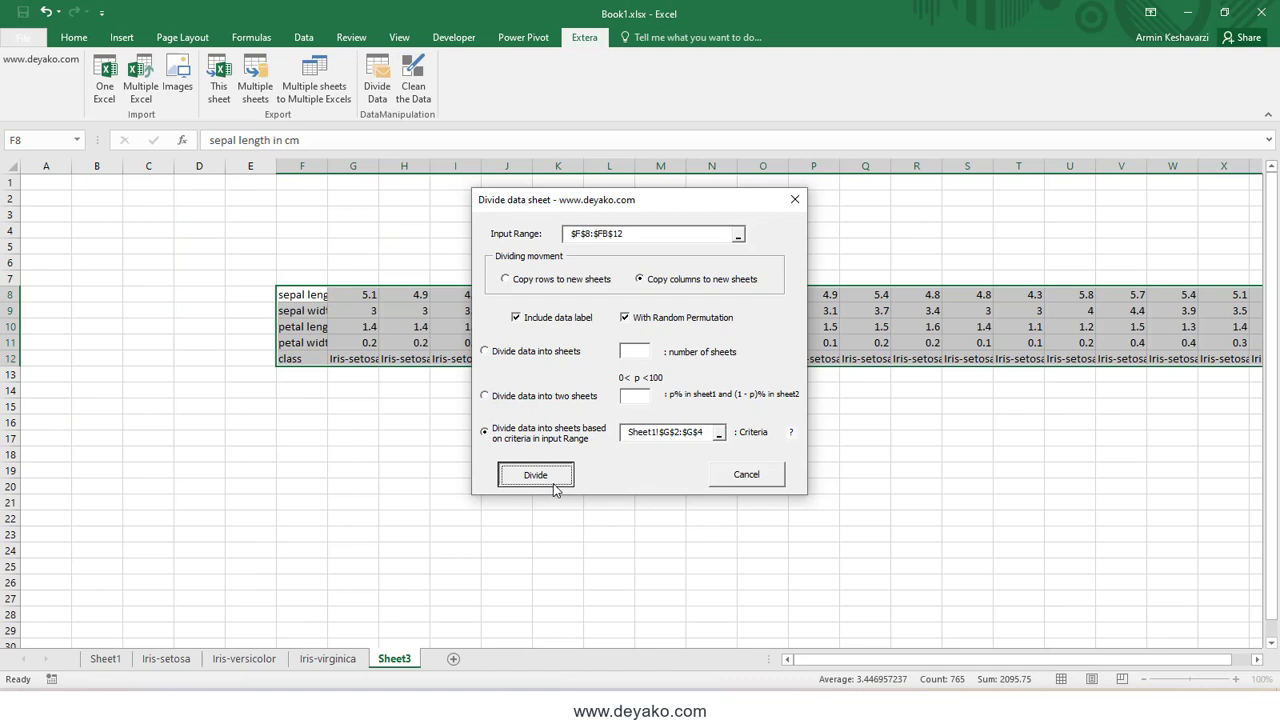
# Step: Dismiss the completion message and compare Sheet3 with the transposed results on Sheet11, Sheet12 and Sheet13
pyautogui.click(661, 409)
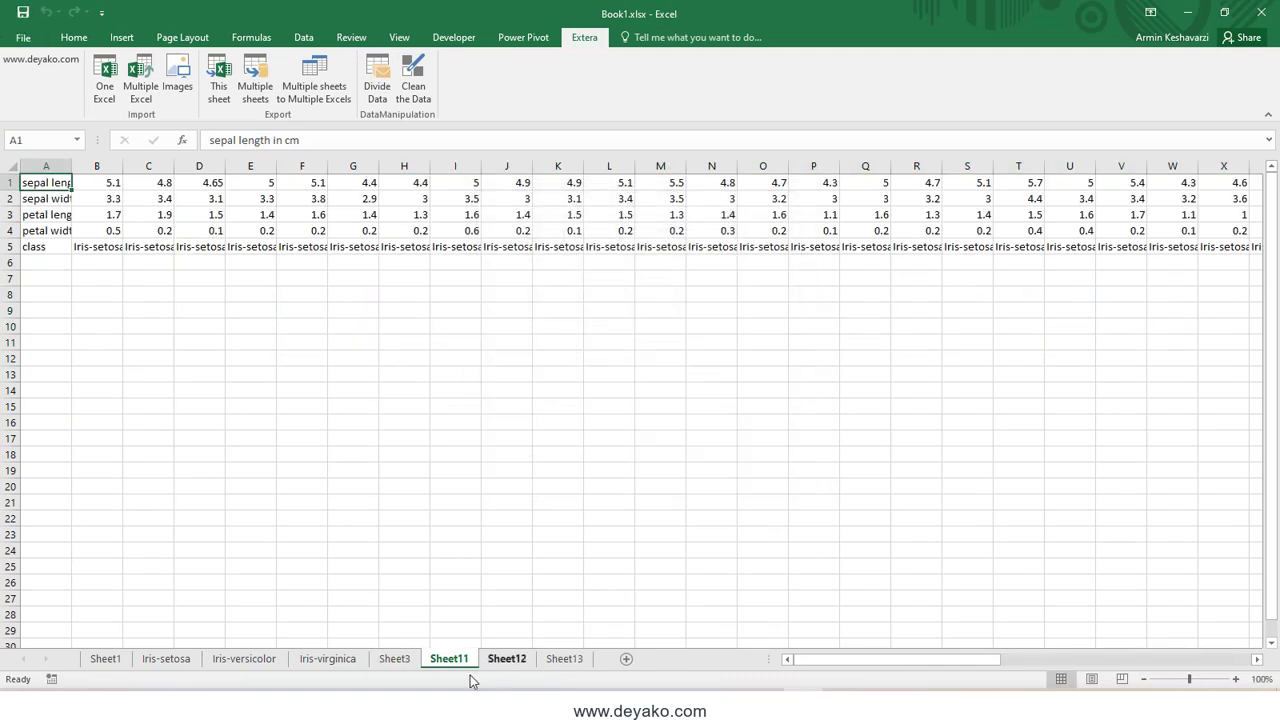
pyautogui.click(395, 658)
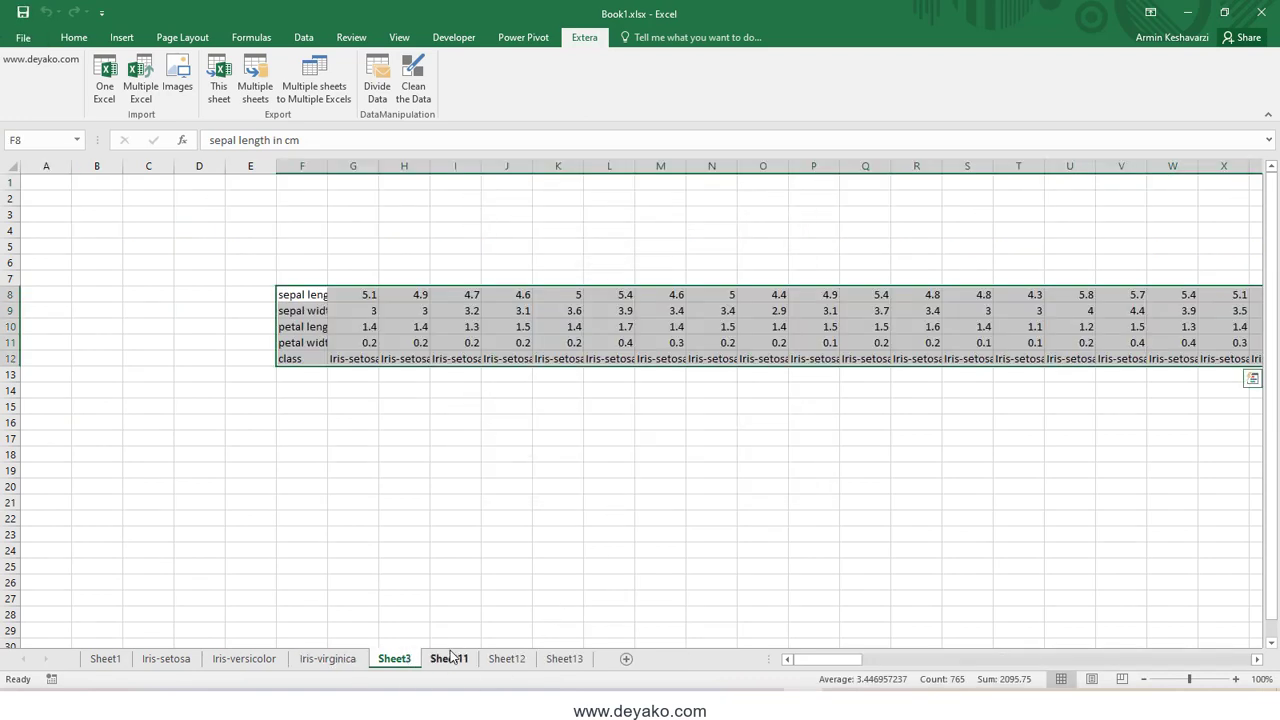
pyautogui.click(452, 658)
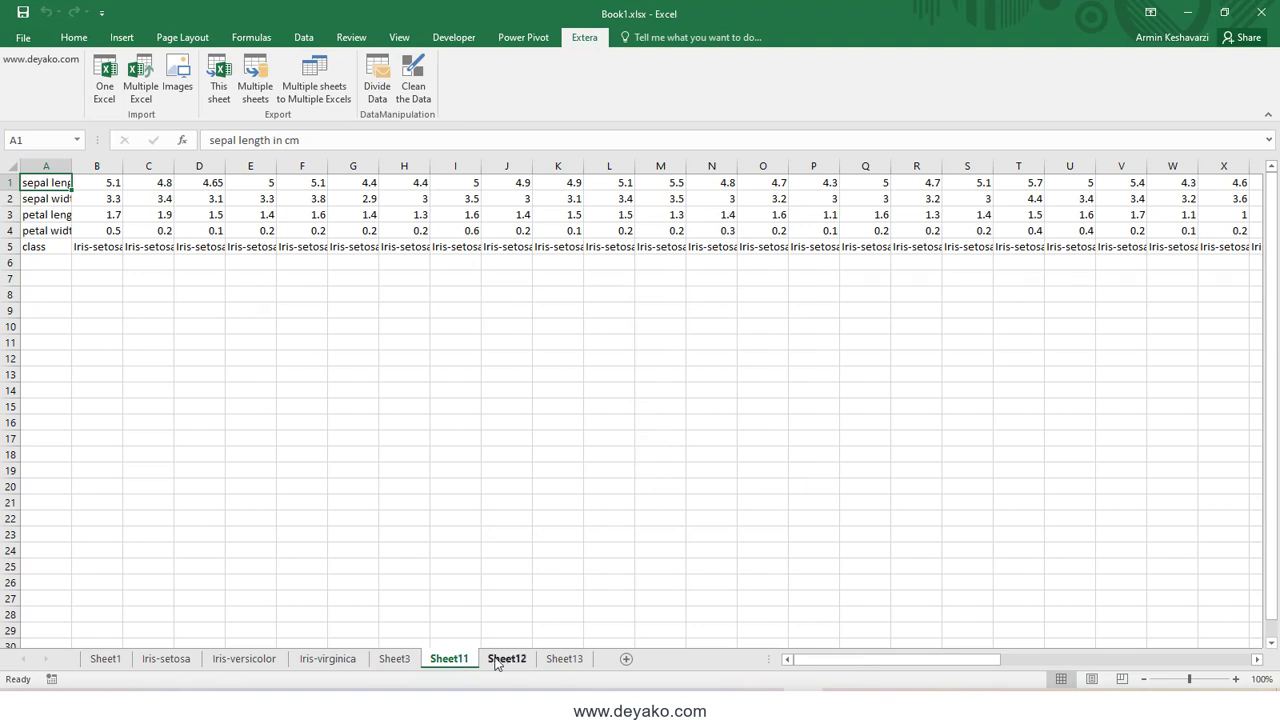
pyautogui.click(502, 660)
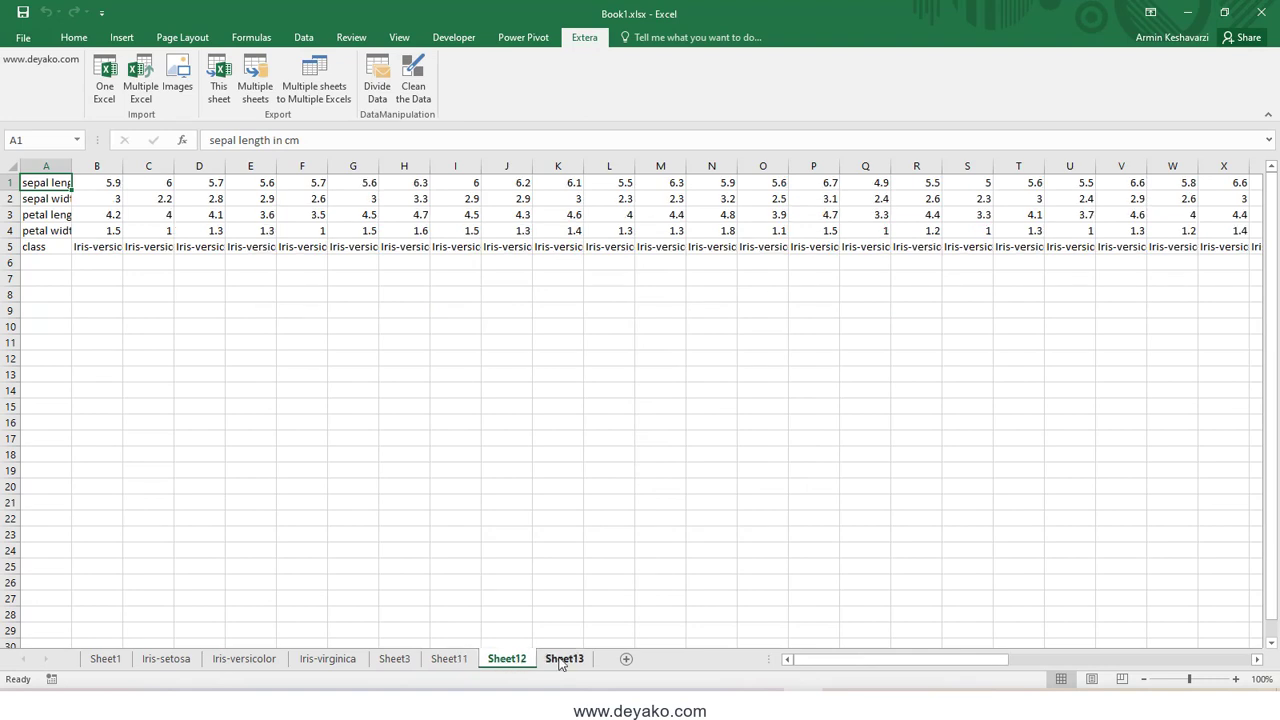
pyautogui.click(561, 660)
pyautogui.click(713, 247)
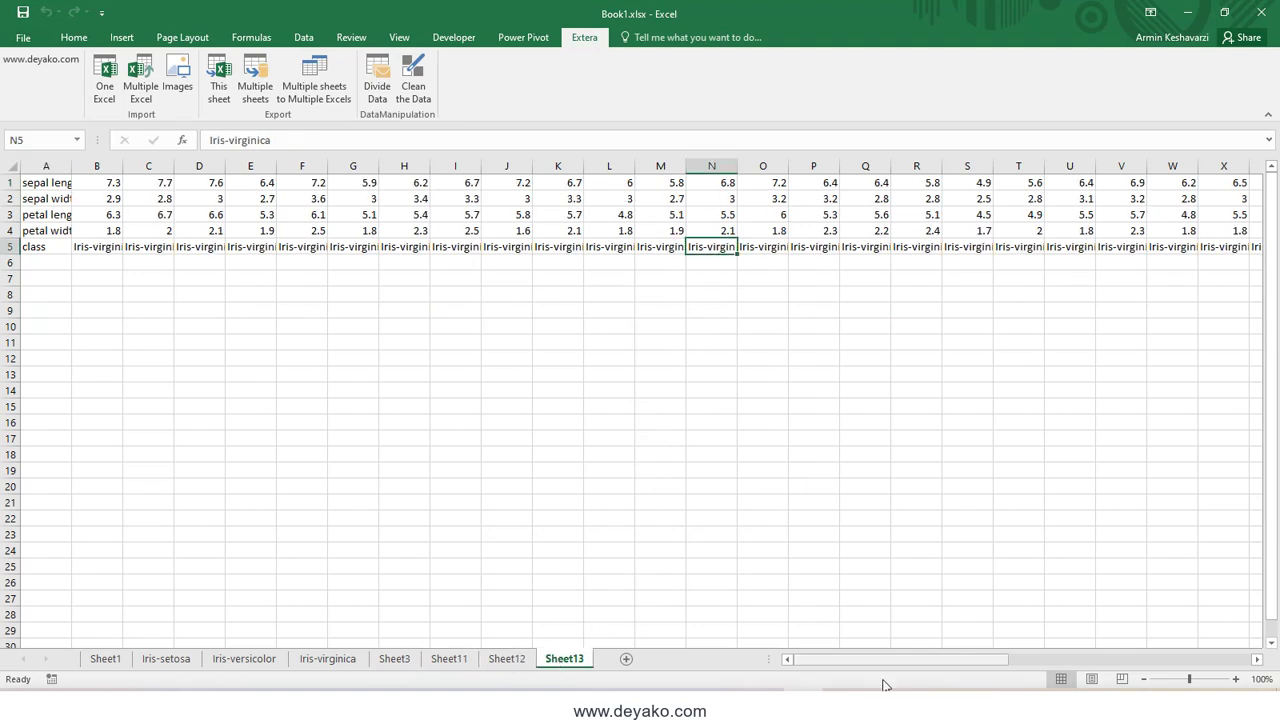
pyautogui.moveTo(890, 660)
pyautogui.mouseDown()
pyautogui.moveTo(1206, 656)
pyautogui.moveTo(950, 658)
pyautogui.mouseUp()
pyautogui.click(506, 658)
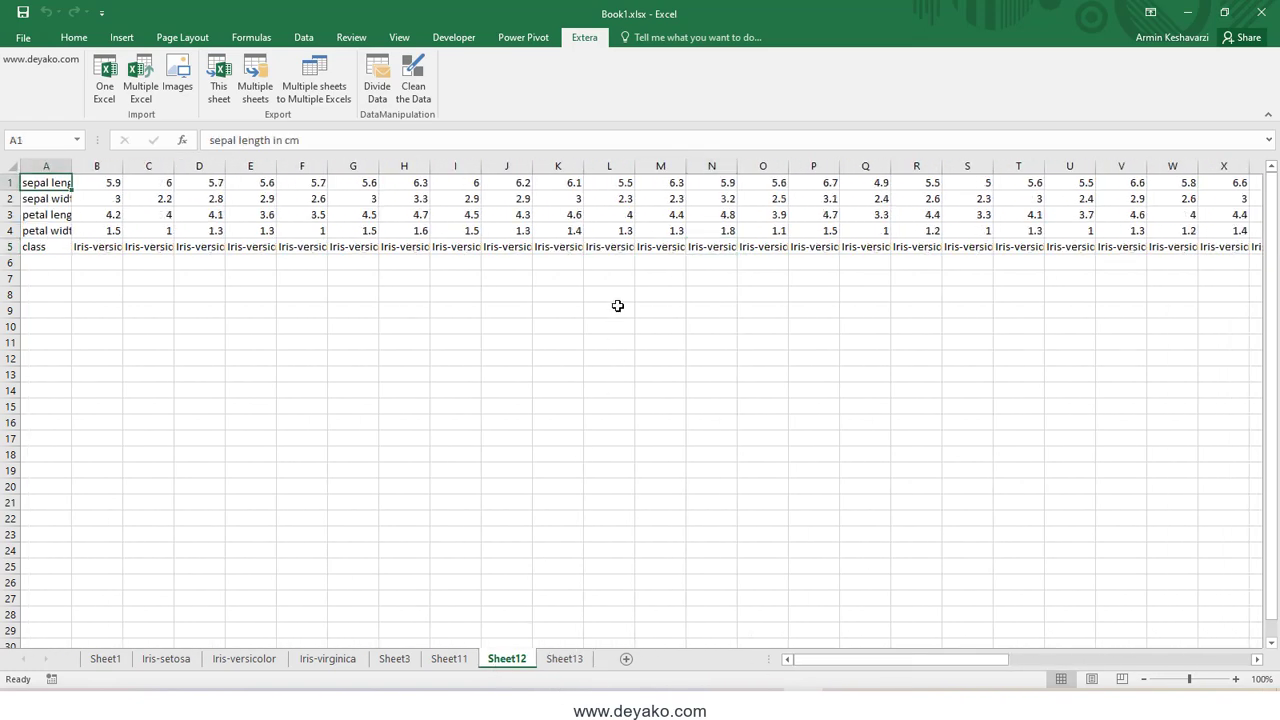
pyautogui.click(609, 246)
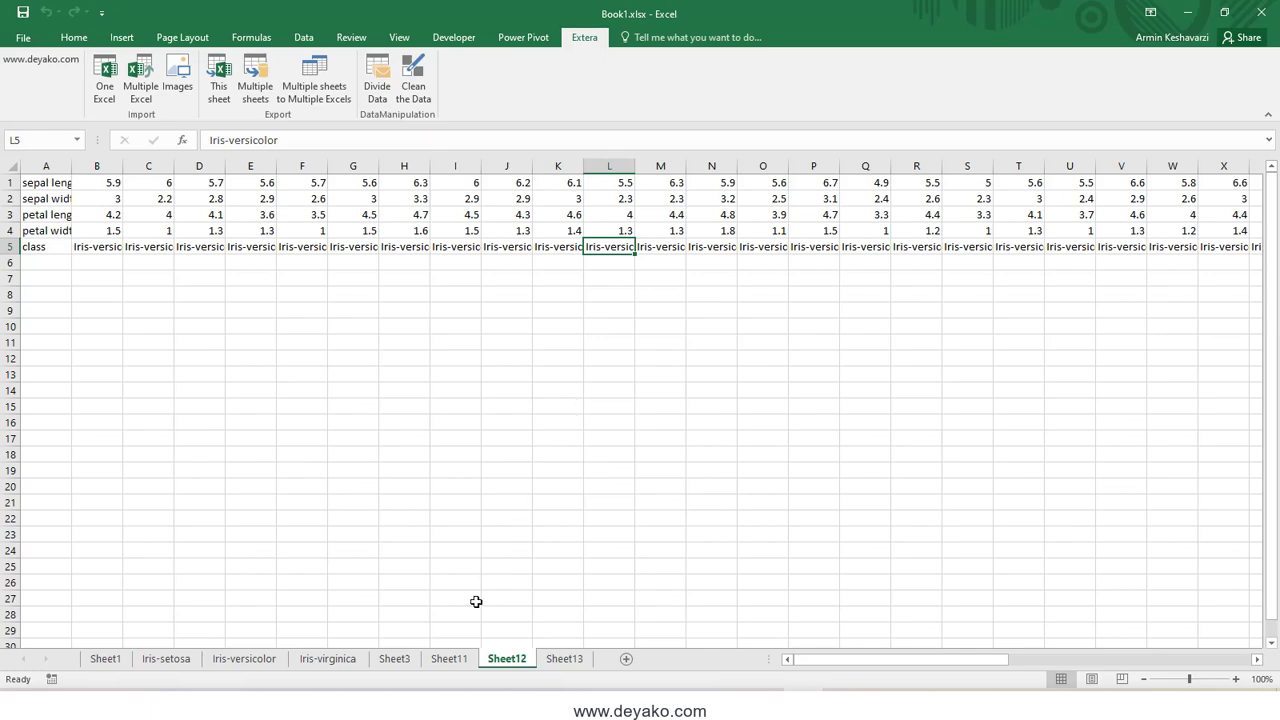
# Step: Flip between the Iris-setosa, Iris-versicolor and Iris-virginica sheets, ending on Iris-versicolor
pyautogui.click(168, 662)
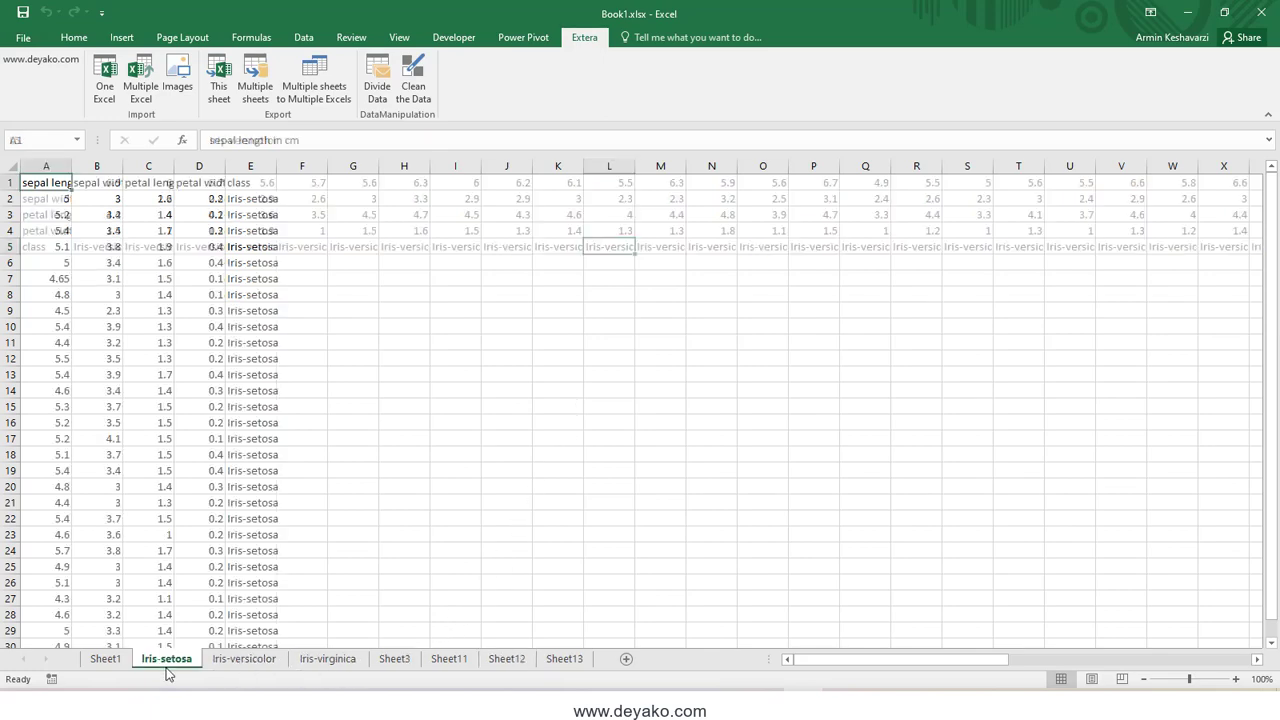
pyautogui.click(240, 662)
pyautogui.click(330, 662)
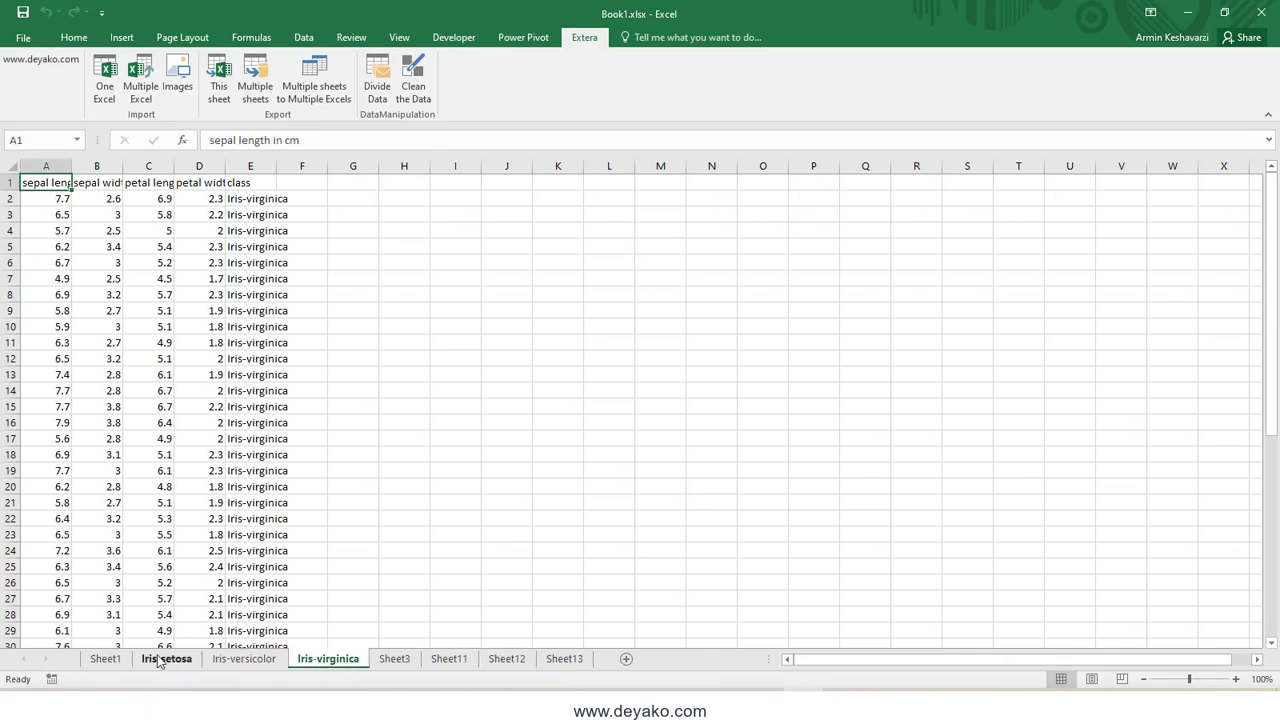
pyautogui.click(158, 662)
pyautogui.click(320, 664)
pyautogui.click(224, 668)
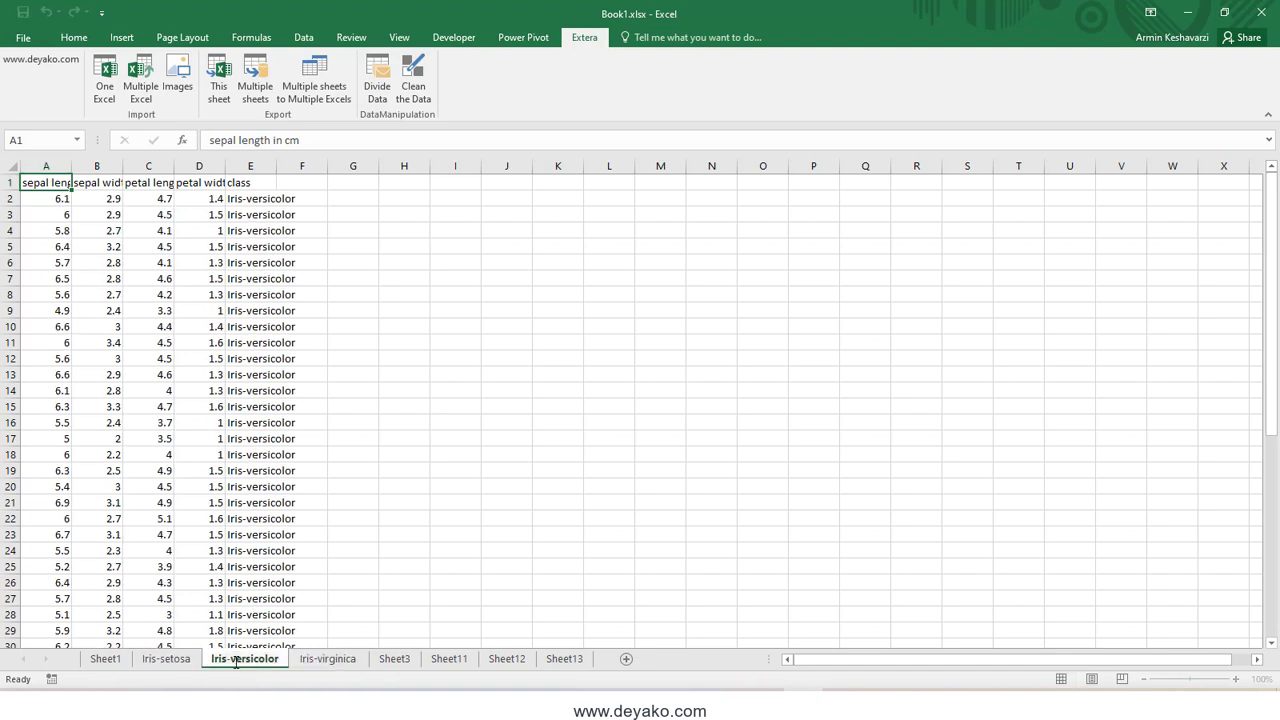
# Step: Try renaming Sheet11 to 'Iris-versicolor'
pyautogui.doubleClick(237, 663)
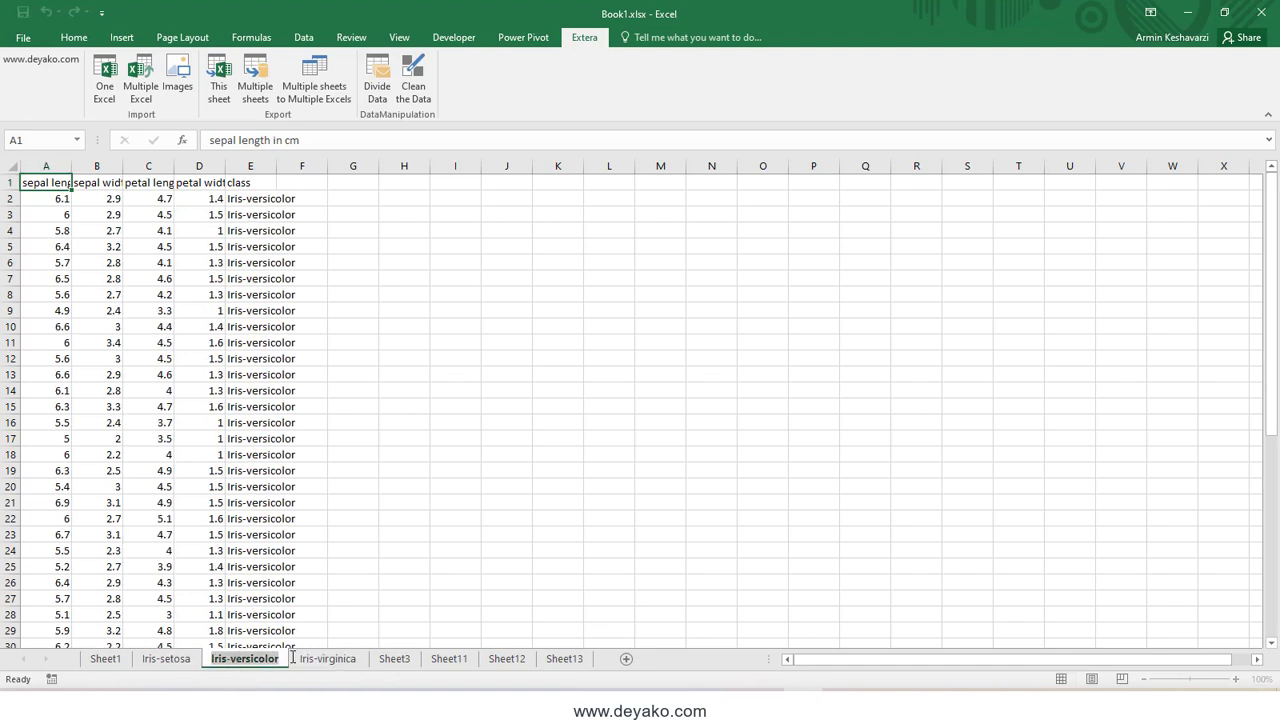
pyautogui.press('Return')
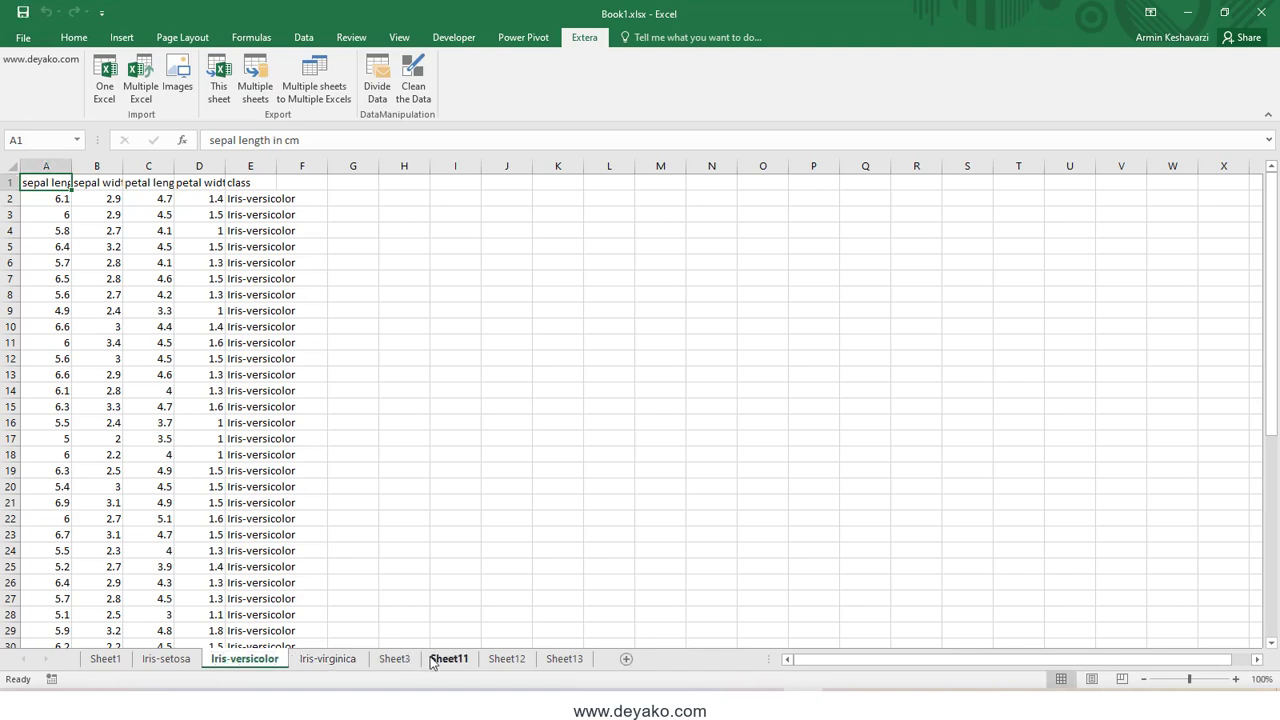
pyautogui.click(433, 664)
pyautogui.doubleClick(435, 660)
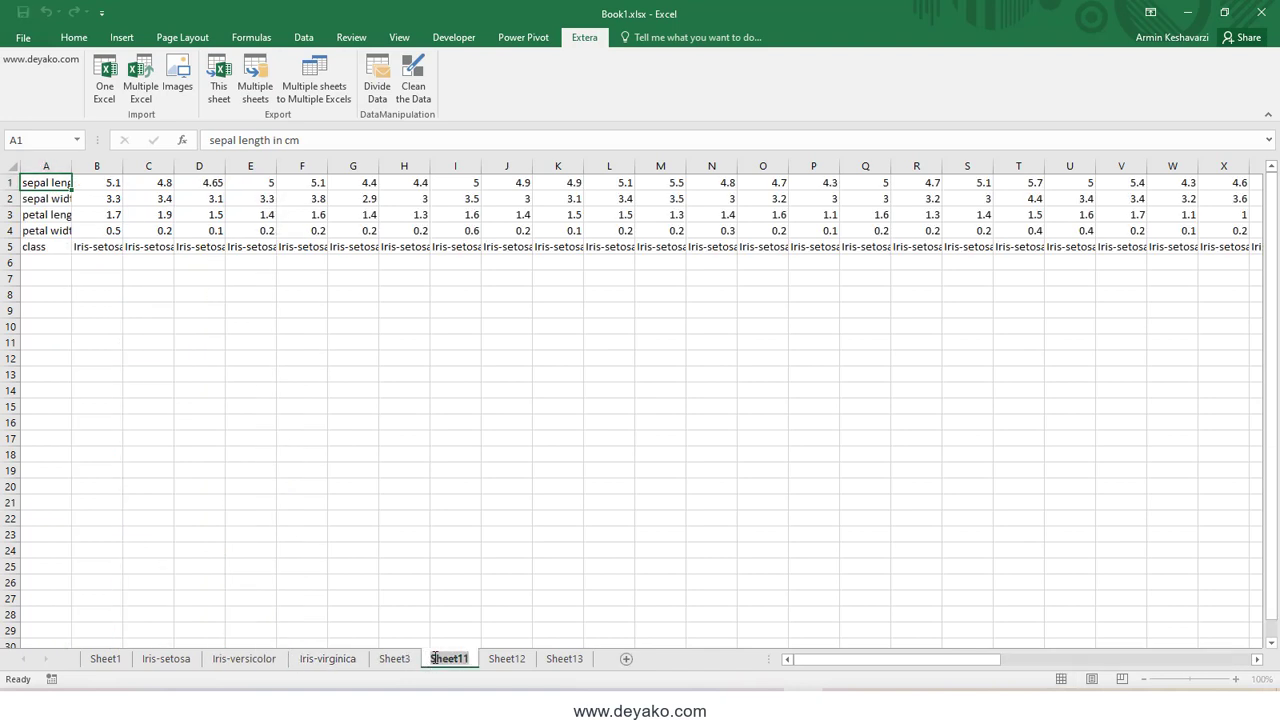
pyautogui.write('Iris-versicolor')
pyautogui.press('Return')
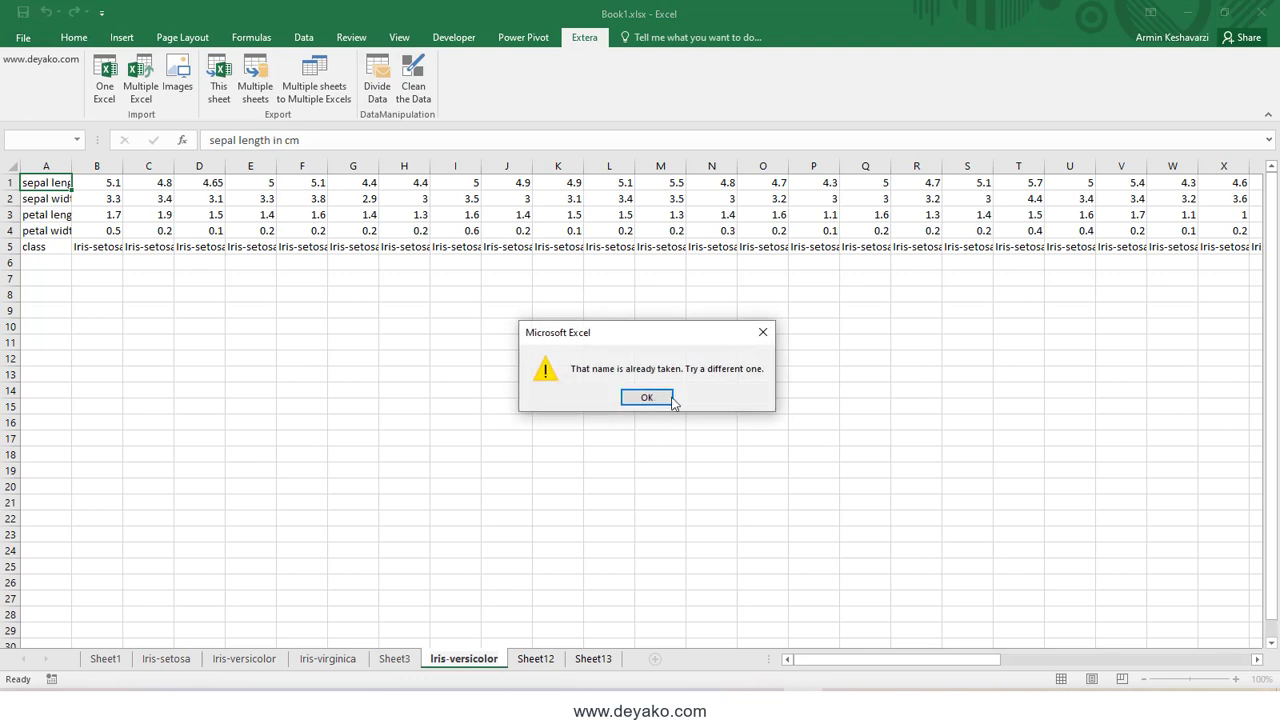
# Step: Dismiss the name-already-taken warnings, cancel the rename so Sheet11 keeps its name, and view Sheet13
pyautogui.click(668, 401)
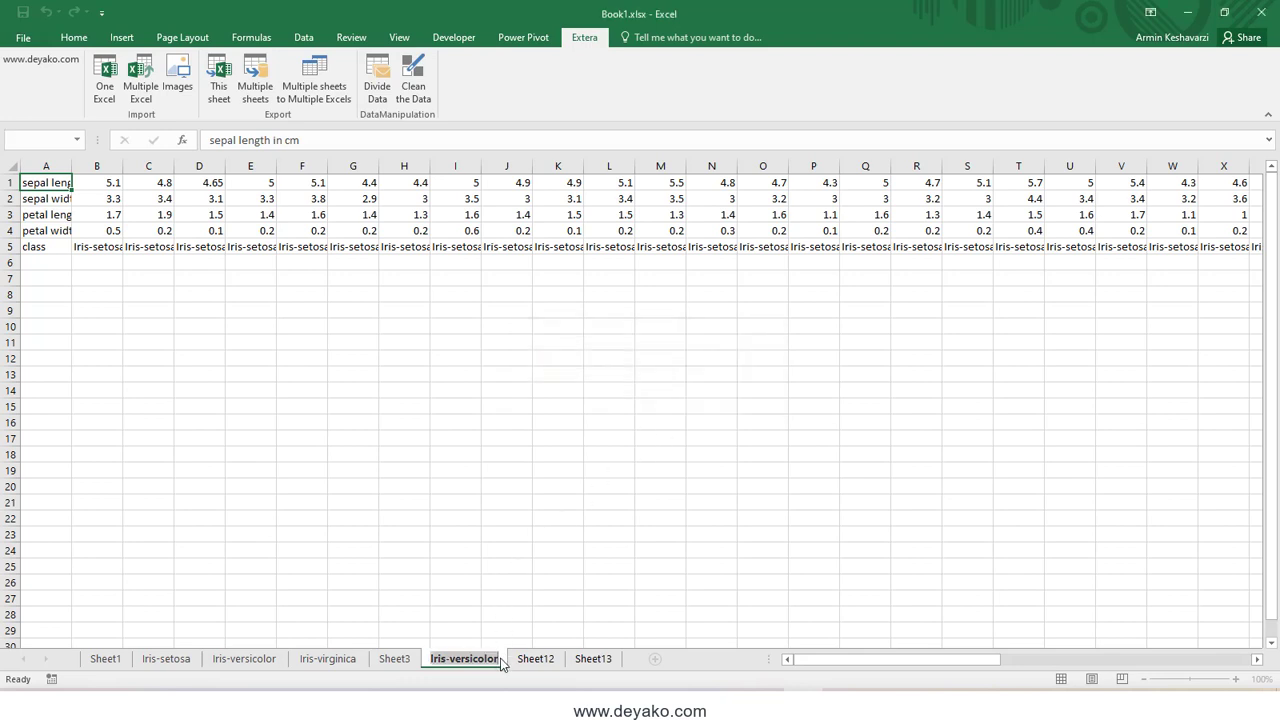
pyautogui.press('Return')
pyautogui.click(660, 401)
pyautogui.press('Escape')
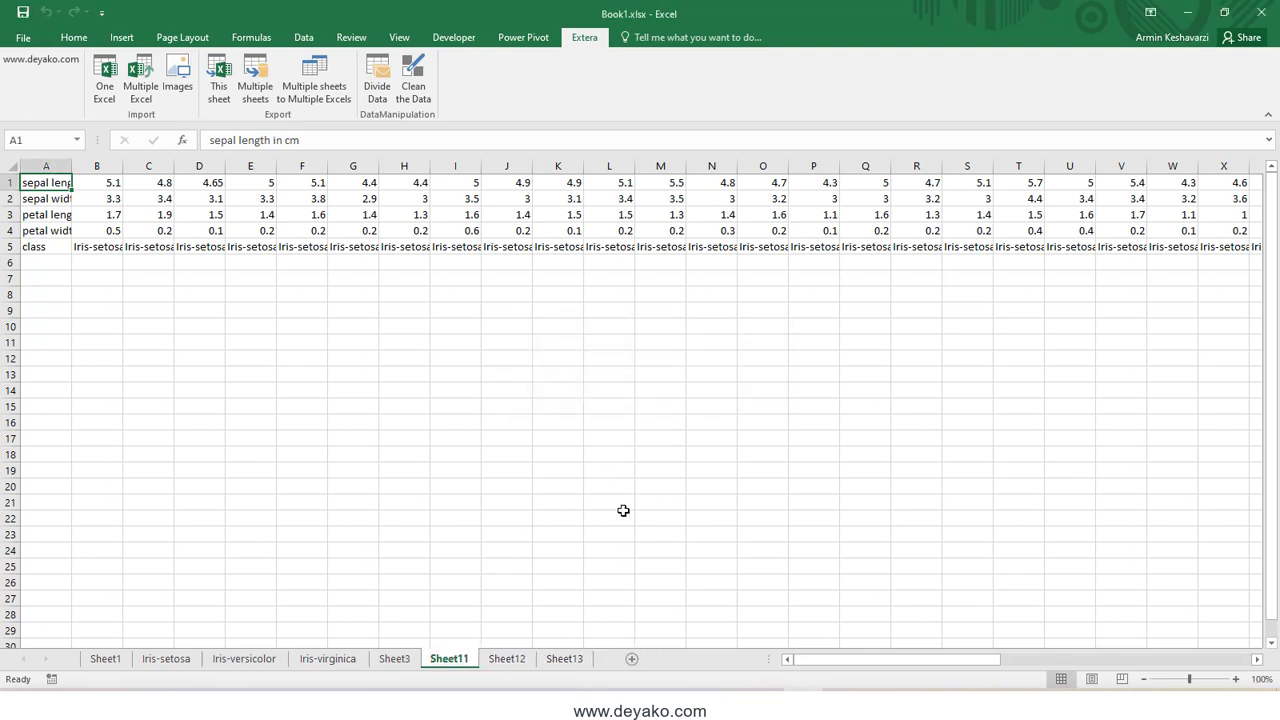
pyautogui.click(512, 658)
pyautogui.click(563, 658)
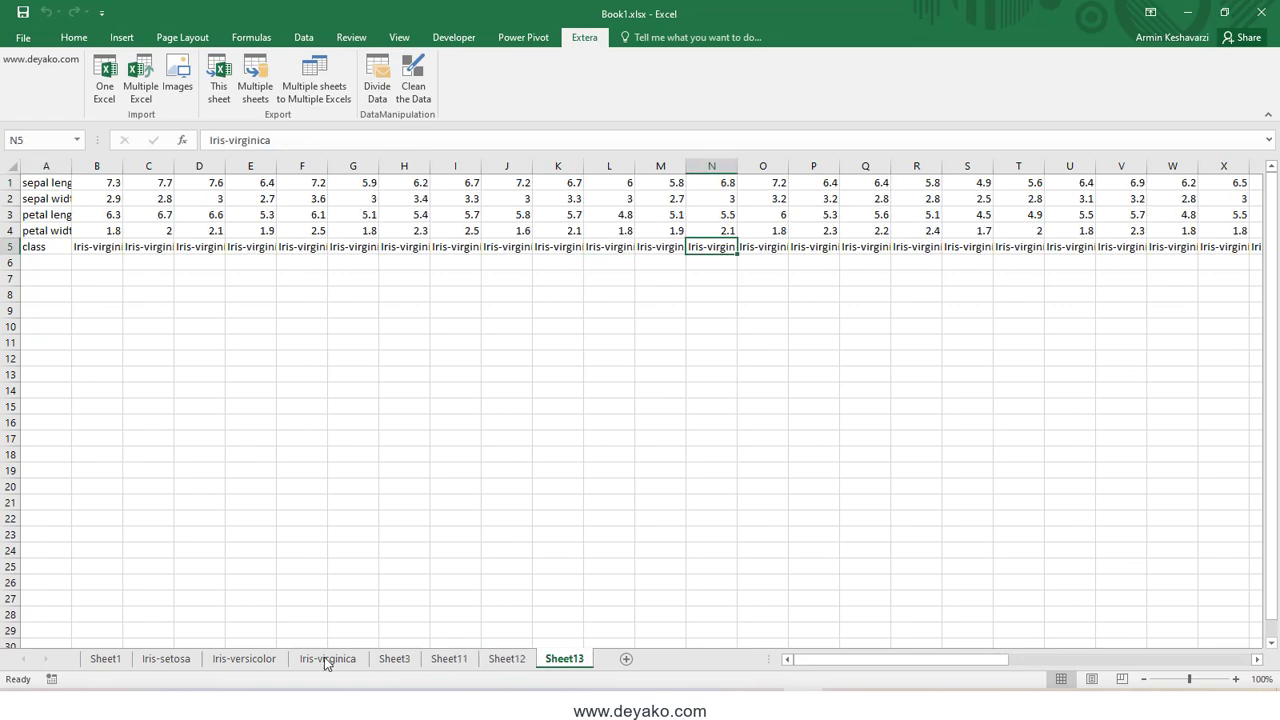
# Step: Review Sheet1, the three Iris class sheets, Sheet3 and Sheet11 in turn
pyautogui.click(103, 659)
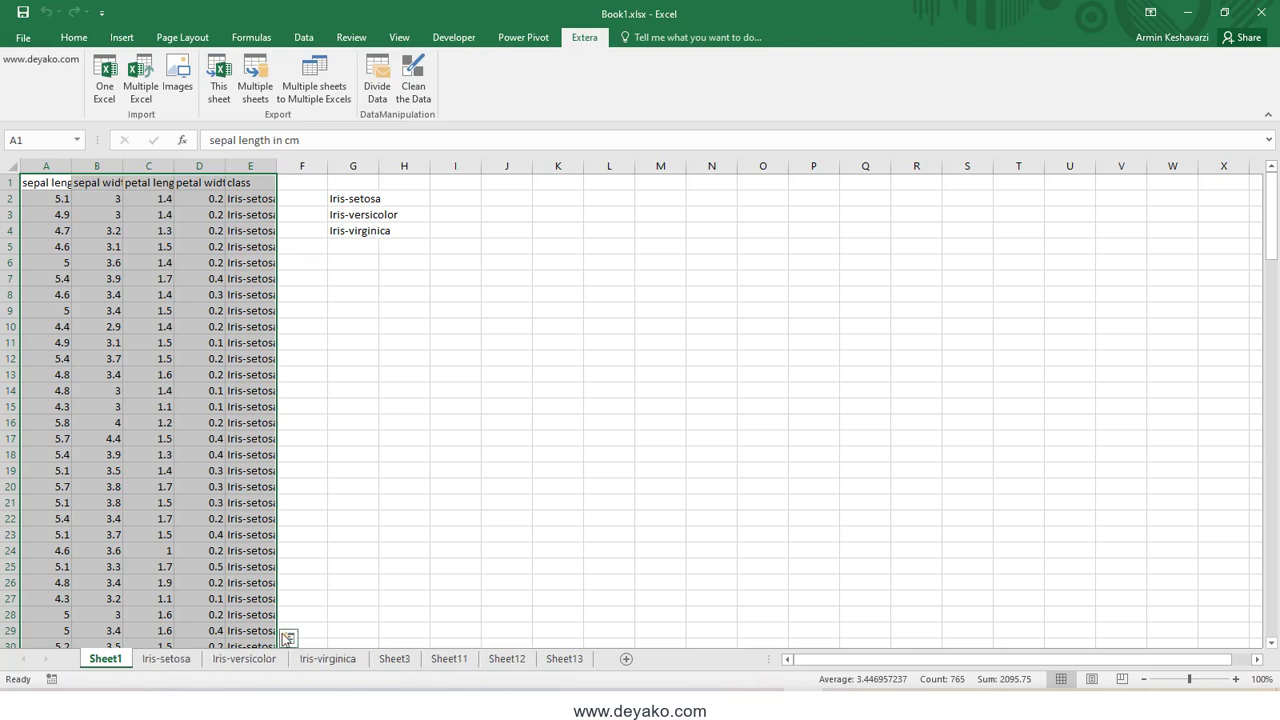
pyautogui.click(163, 659)
pyautogui.click(242, 660)
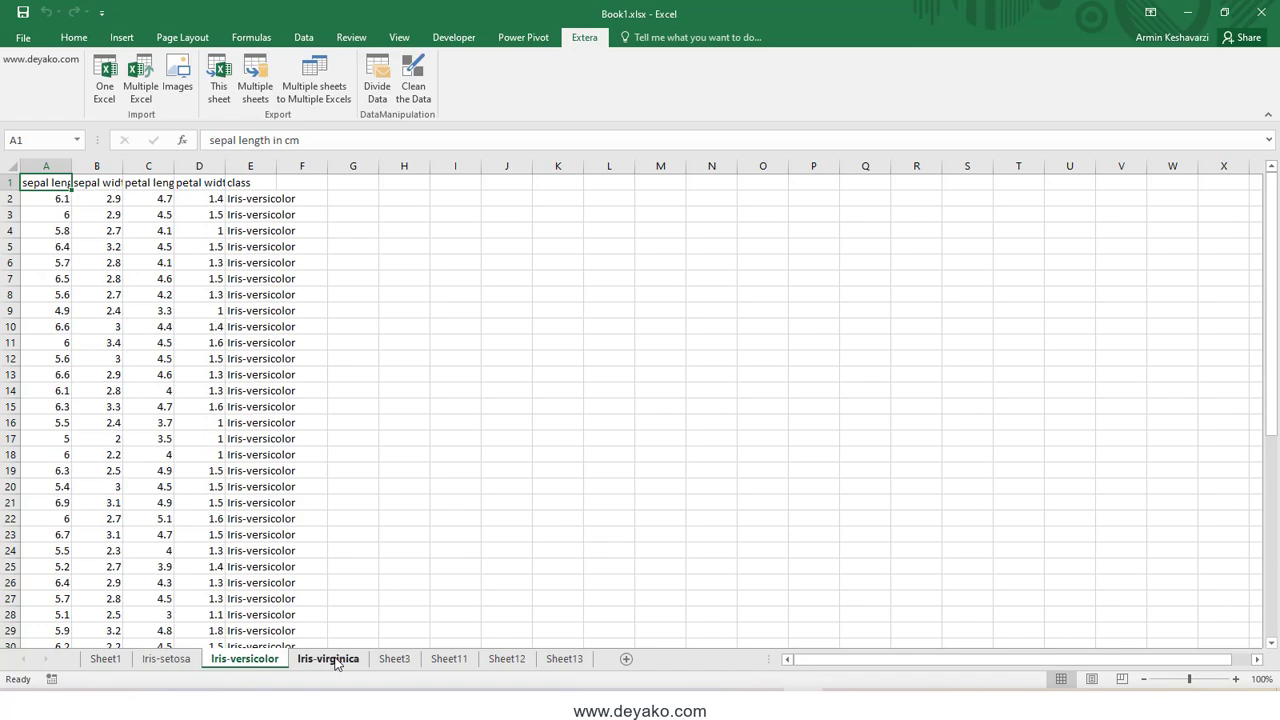
pyautogui.click(327, 660)
pyautogui.click(400, 660)
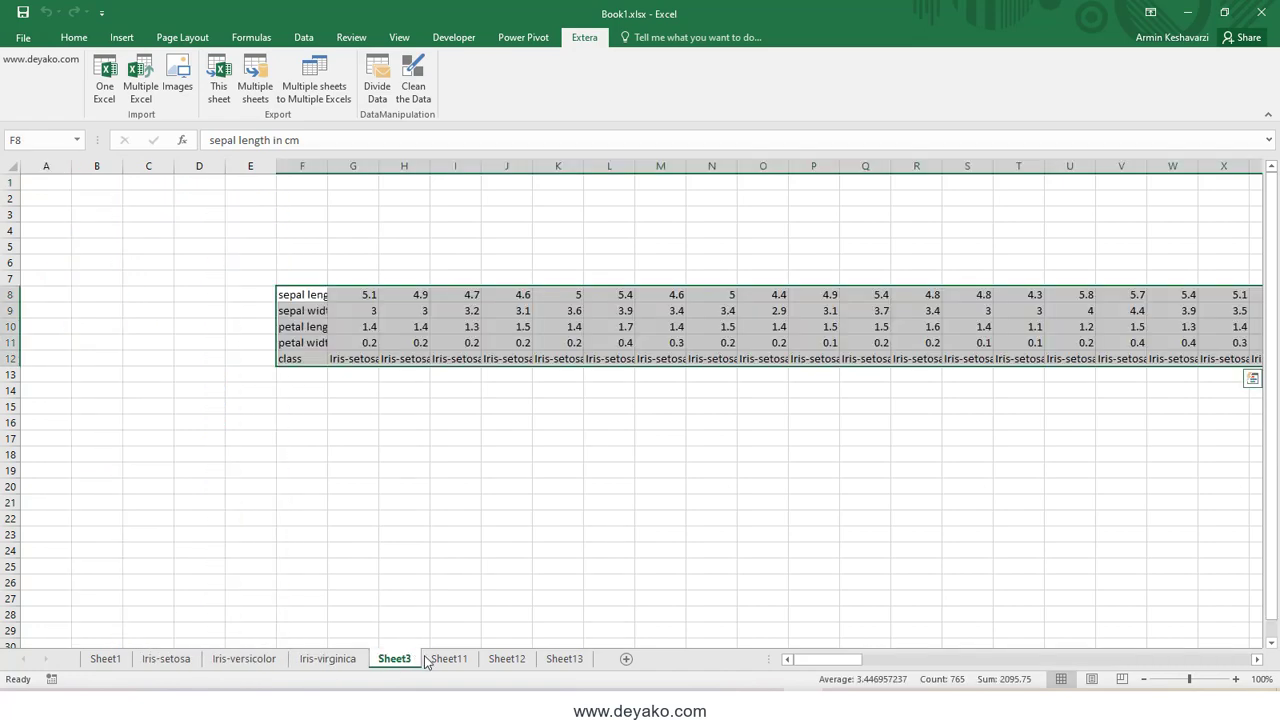
pyautogui.click(447, 660)
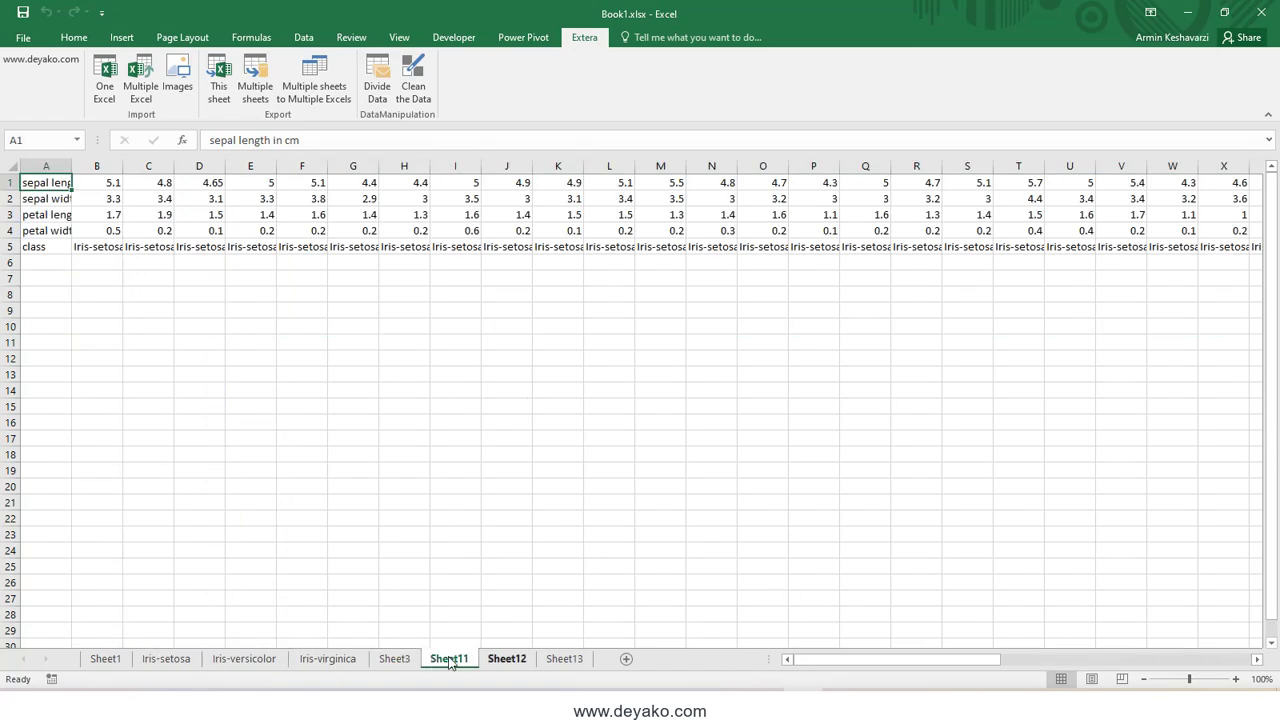
# Step: Inspect Sheet11's transposed setosa block in rows 1–5, selecting it and then cells B1 to B4
pyautogui.moveTo(47, 186); pyautogui.dragTo(1271, 244)
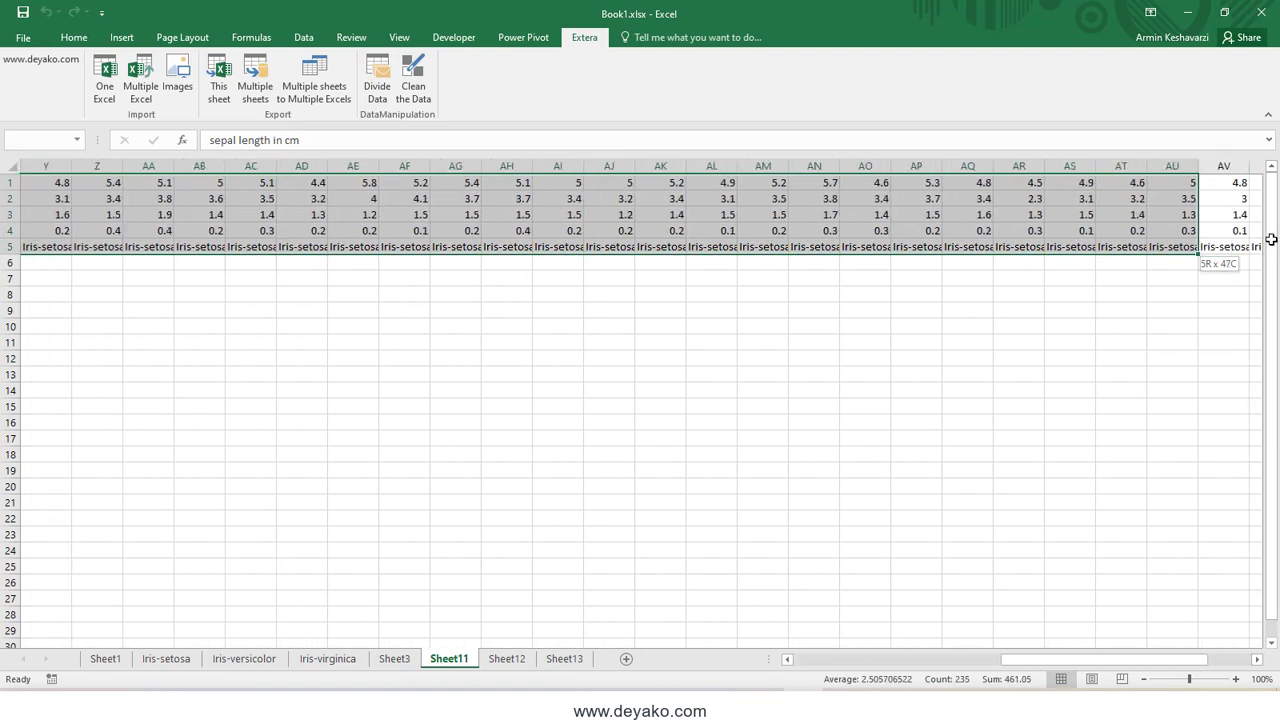
pyautogui.moveTo(1271, 244); pyautogui.dragTo(1263, 244)
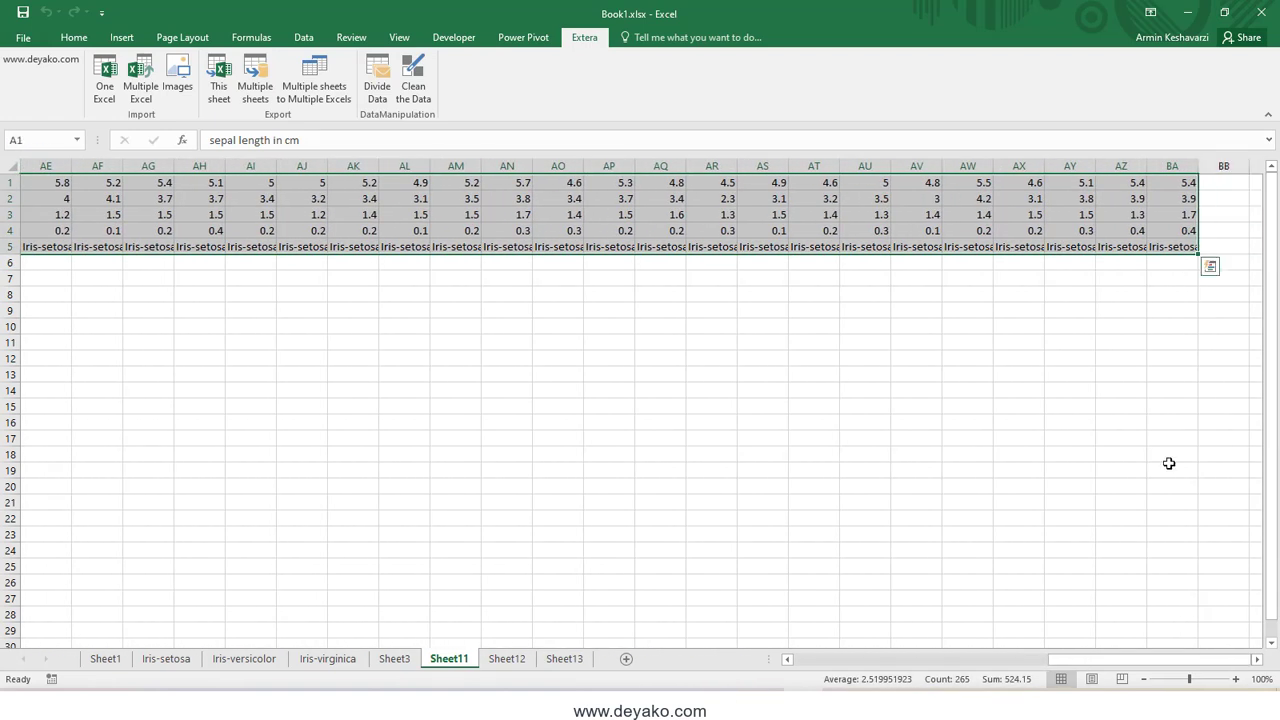
pyautogui.moveTo(958, 678); pyautogui.dragTo(735, 686)
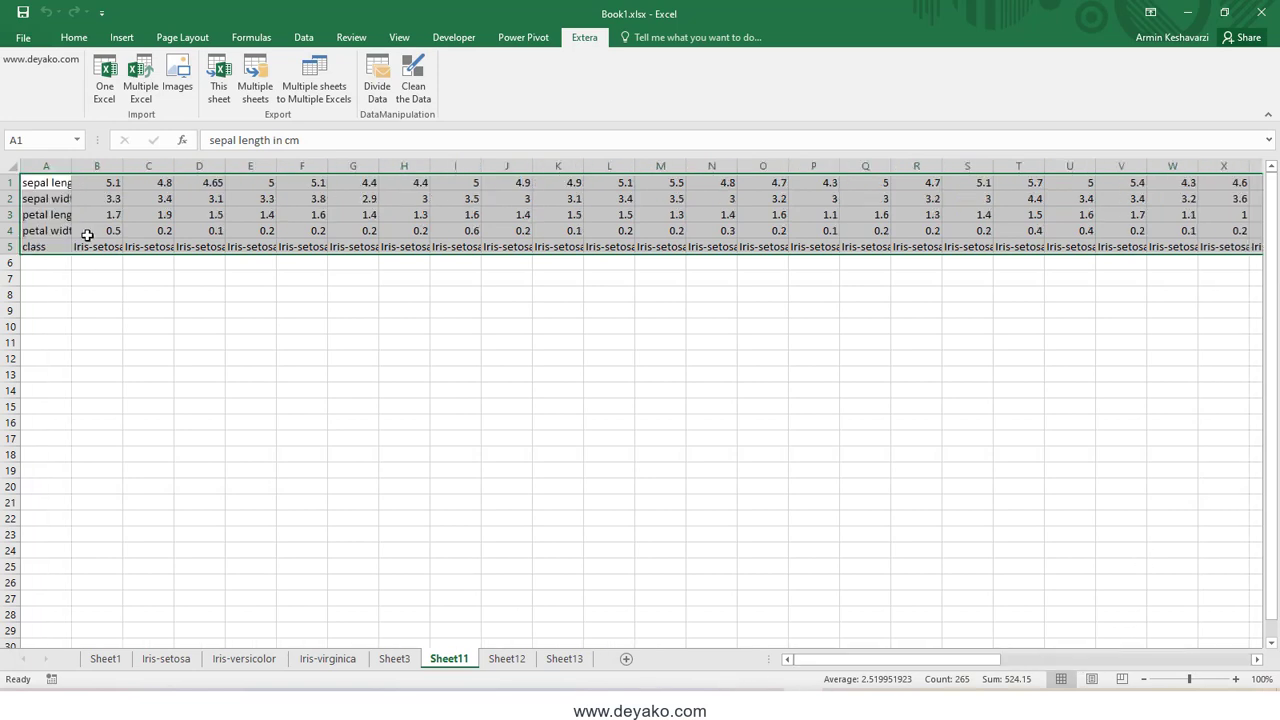
pyautogui.moveTo(100, 183); pyautogui.dragTo(103, 228)
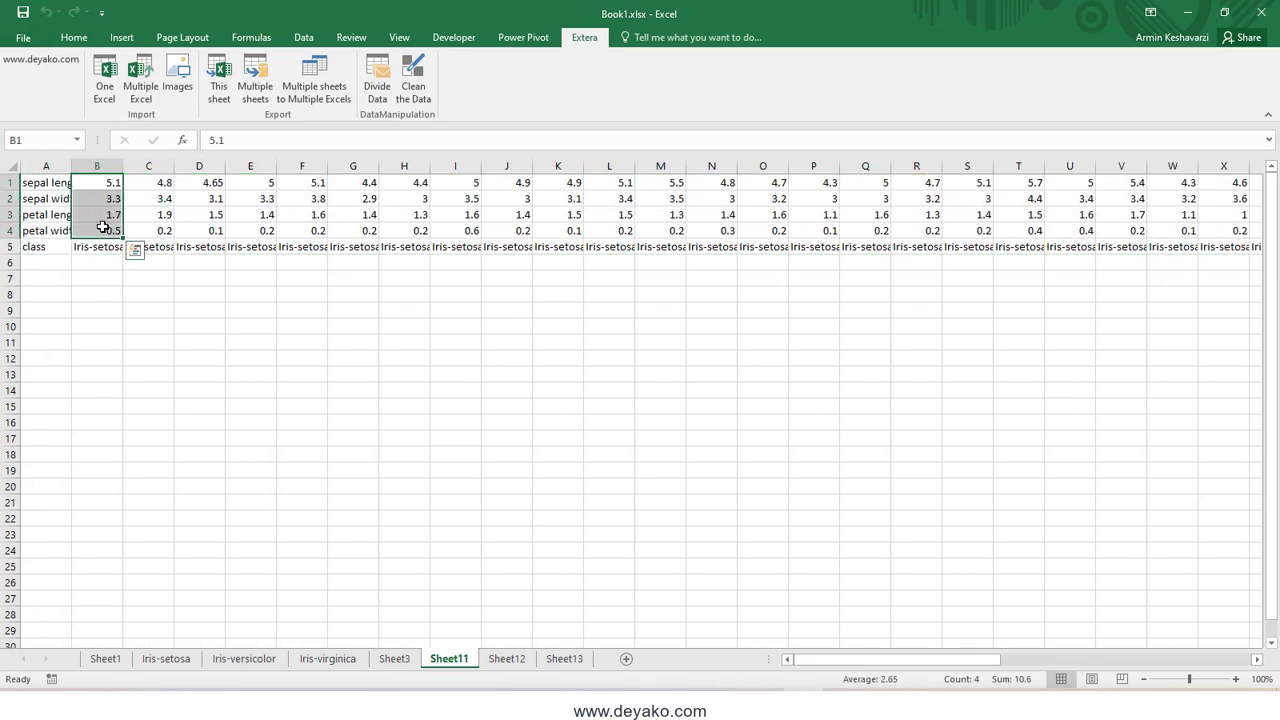
pyautogui.moveTo(113, 183); pyautogui.dragTo(113, 184)
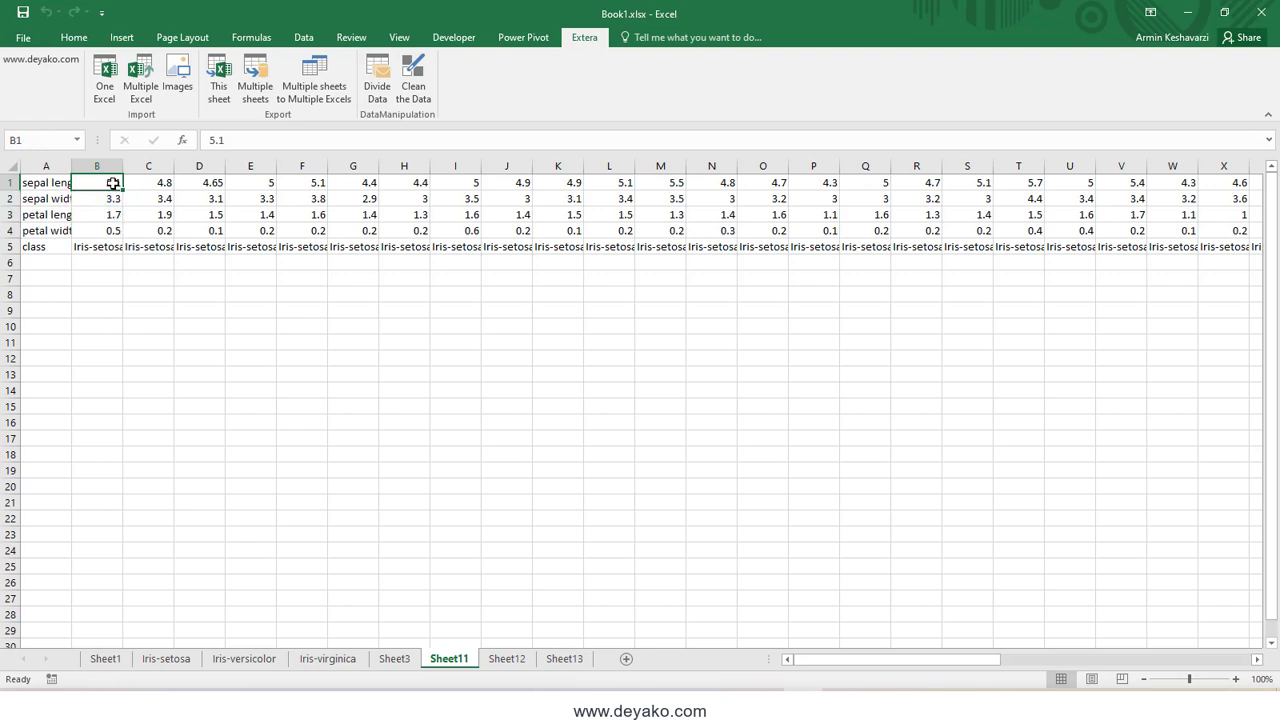
pyautogui.click(106, 199)
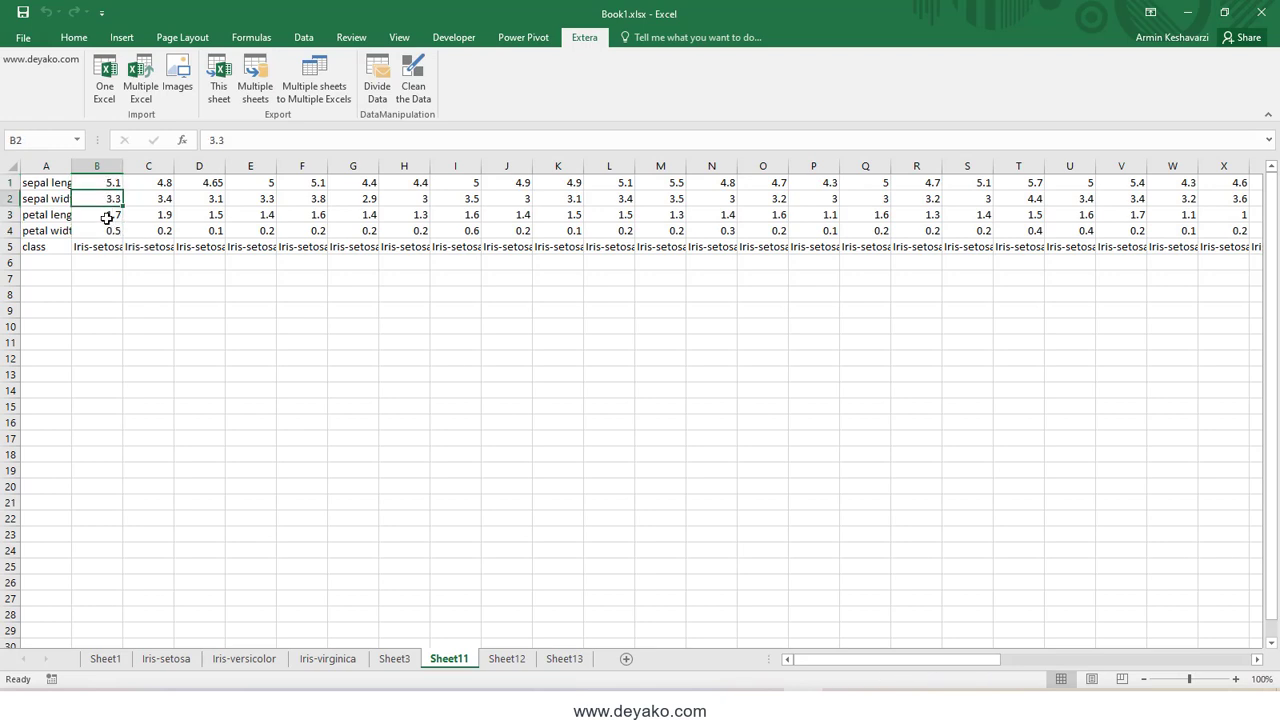
pyautogui.click(106, 214)
pyautogui.click(109, 228)
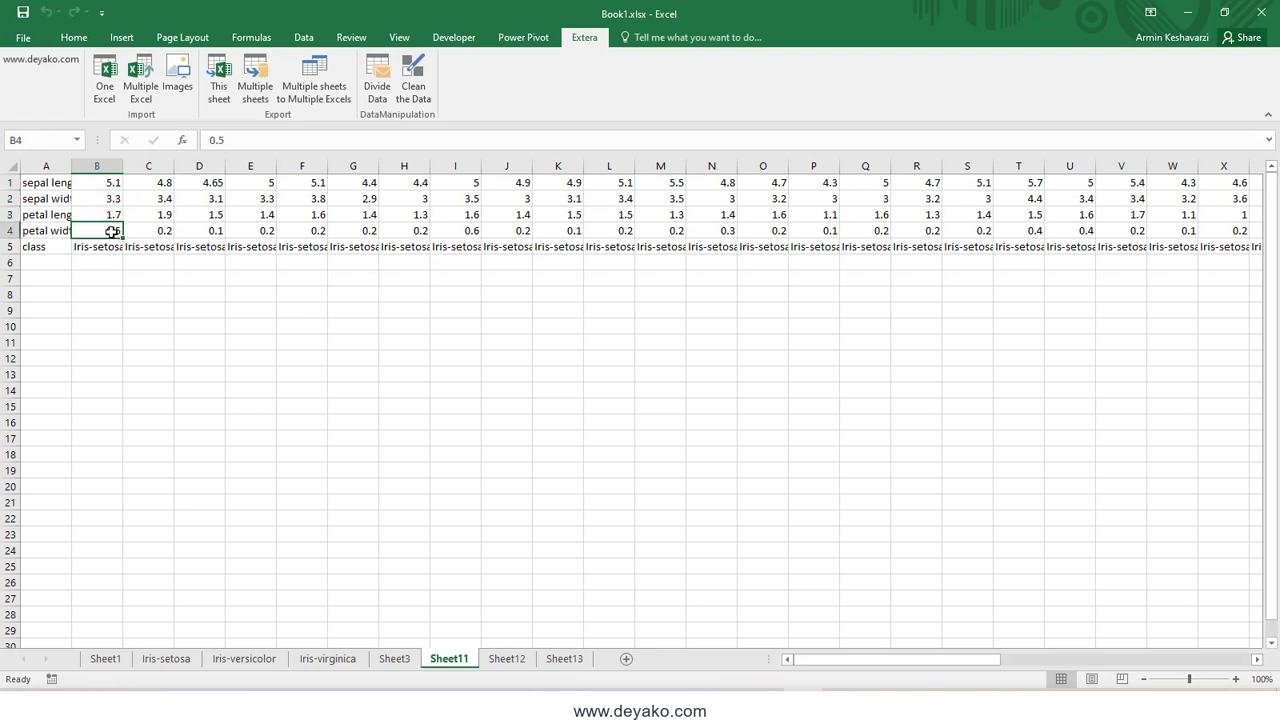
# Step: On Sheet3, select transposed records in column G and X8:X11, then check Sheet11 and Sheet12
pyautogui.click(413, 660)
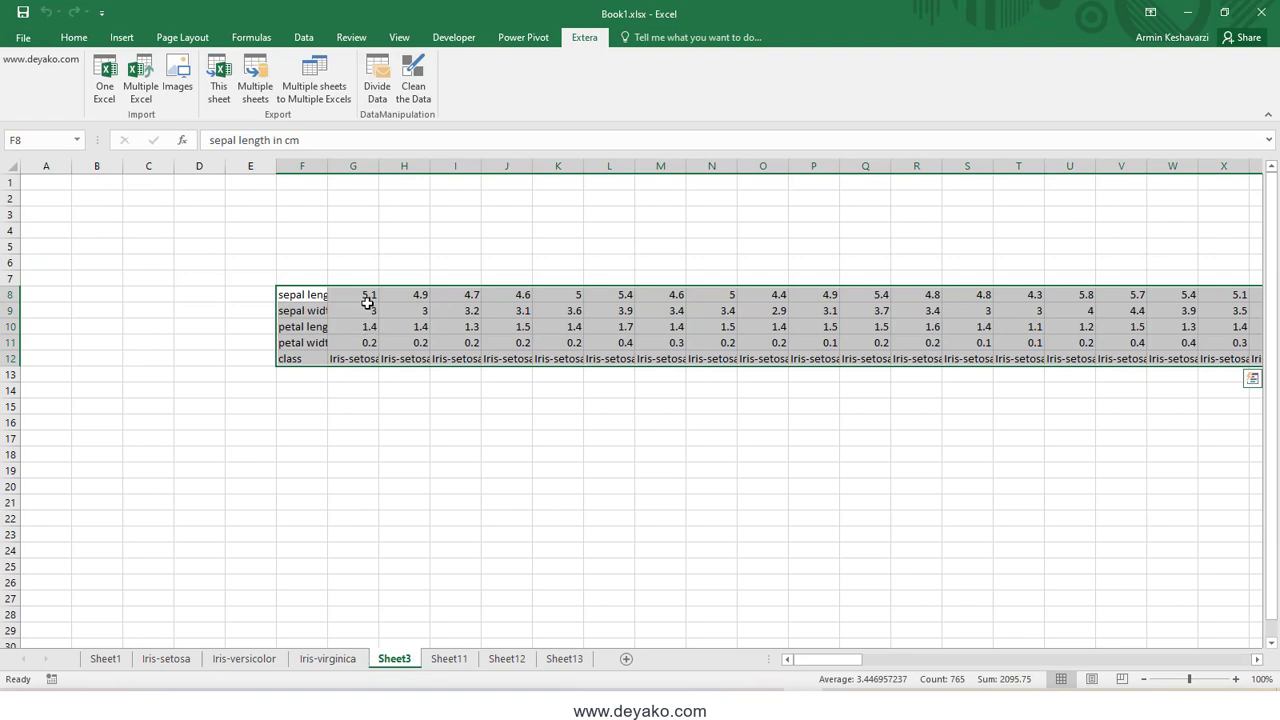
pyautogui.moveTo(368, 296); pyautogui.dragTo(362, 343)
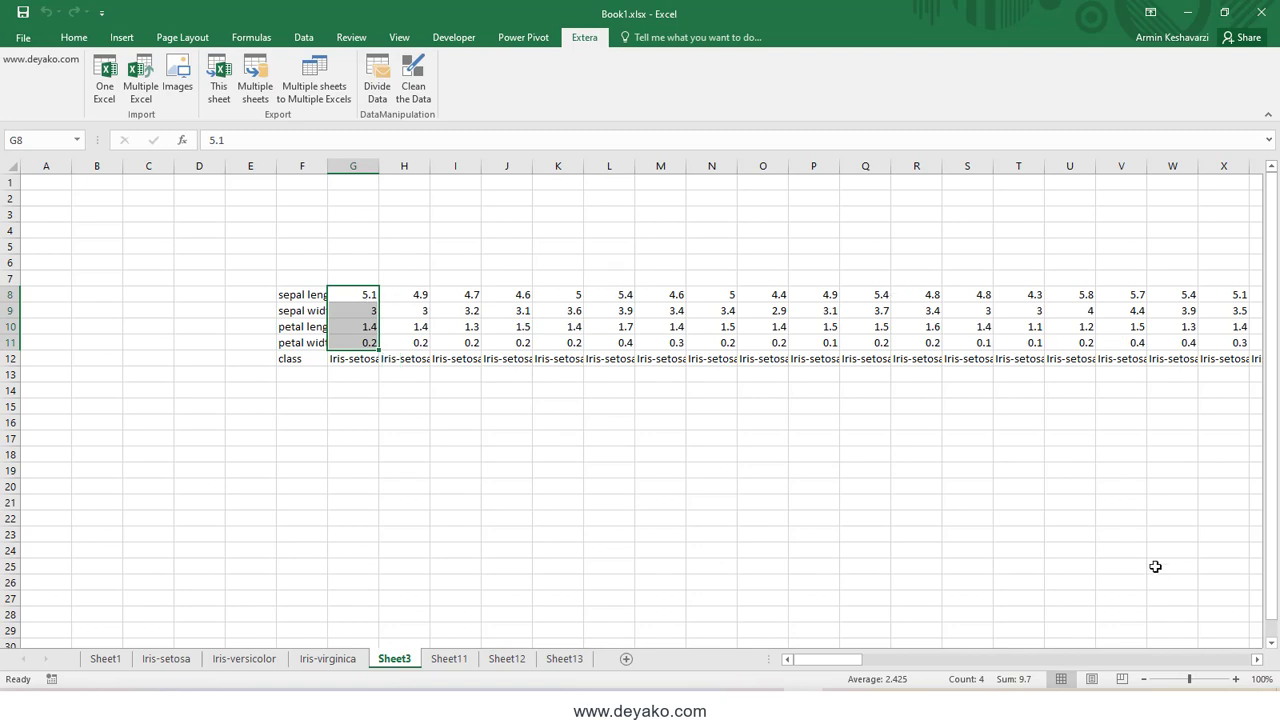
pyautogui.moveTo(1226, 293); pyautogui.dragTo(1232, 343)
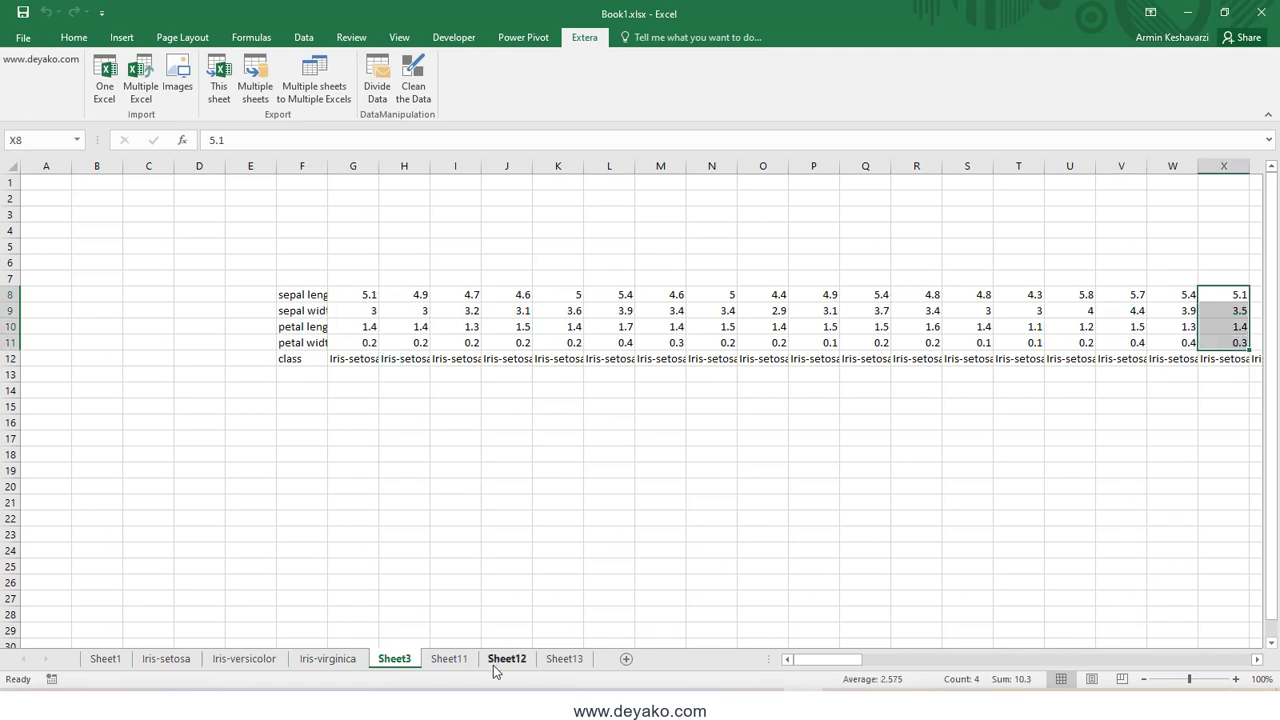
pyautogui.click(449, 659)
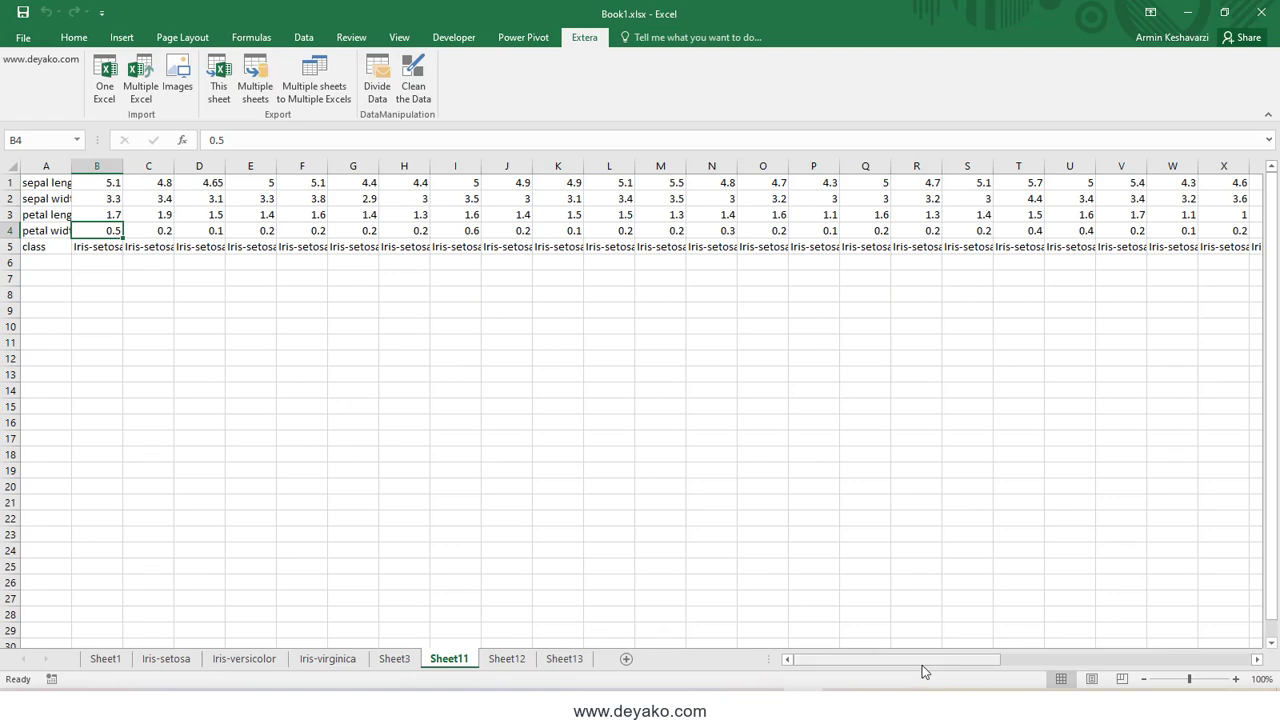
pyautogui.moveTo(998, 660); pyautogui.dragTo(996, 662)
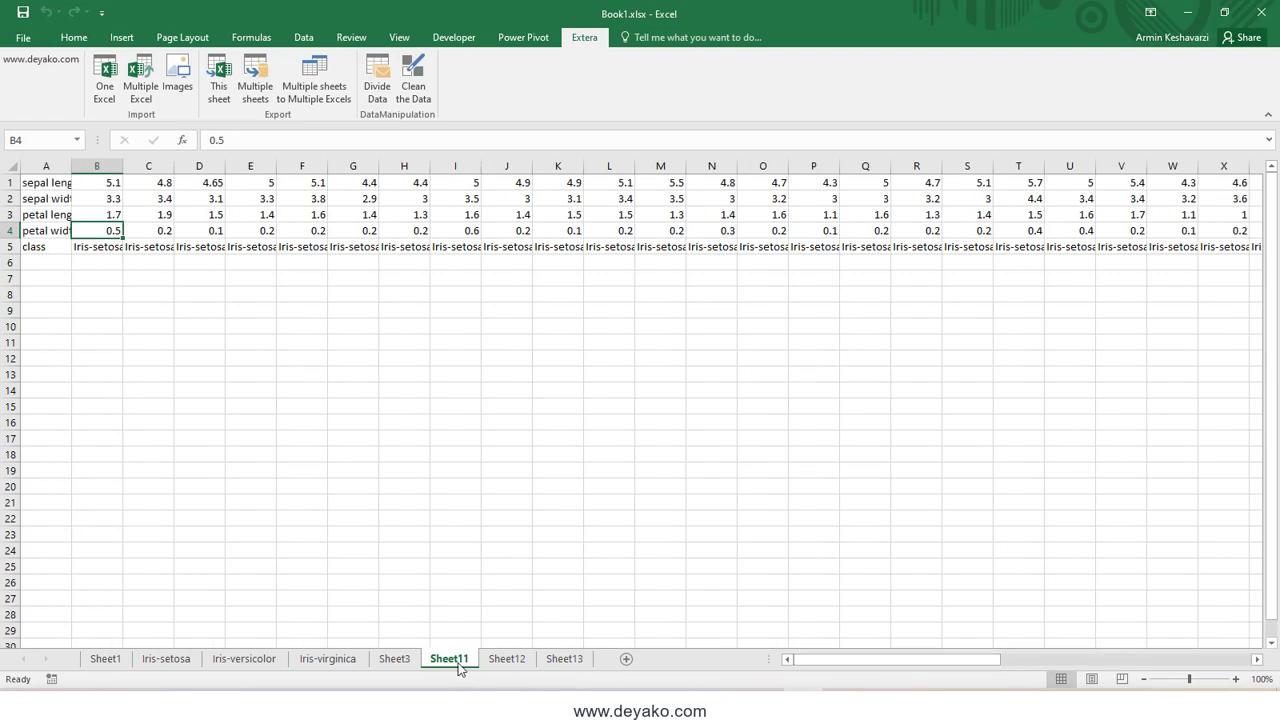
pyautogui.click(496, 660)
pyautogui.click(440, 662)
# Step: Delete Sheet11 and another extra output sheet, then return to Sheet1
pyautogui.rightClick(436, 662)
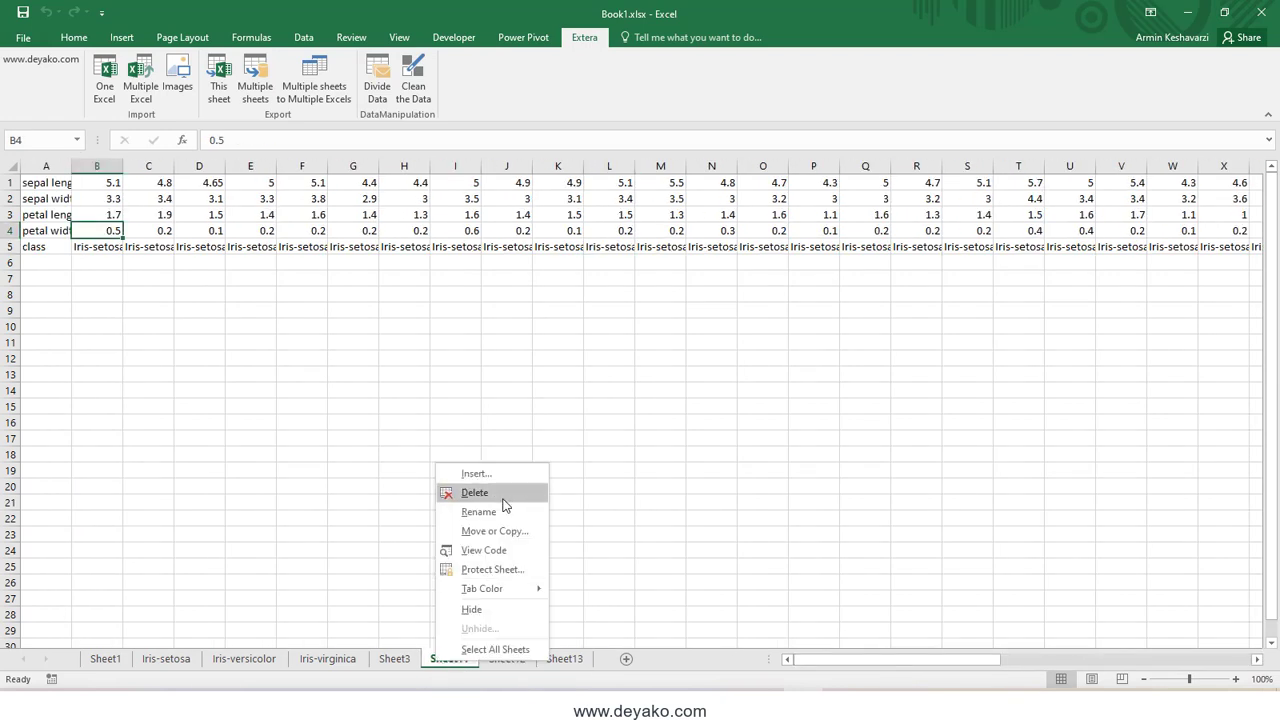
pyautogui.click(505, 497)
pyautogui.click(613, 397)
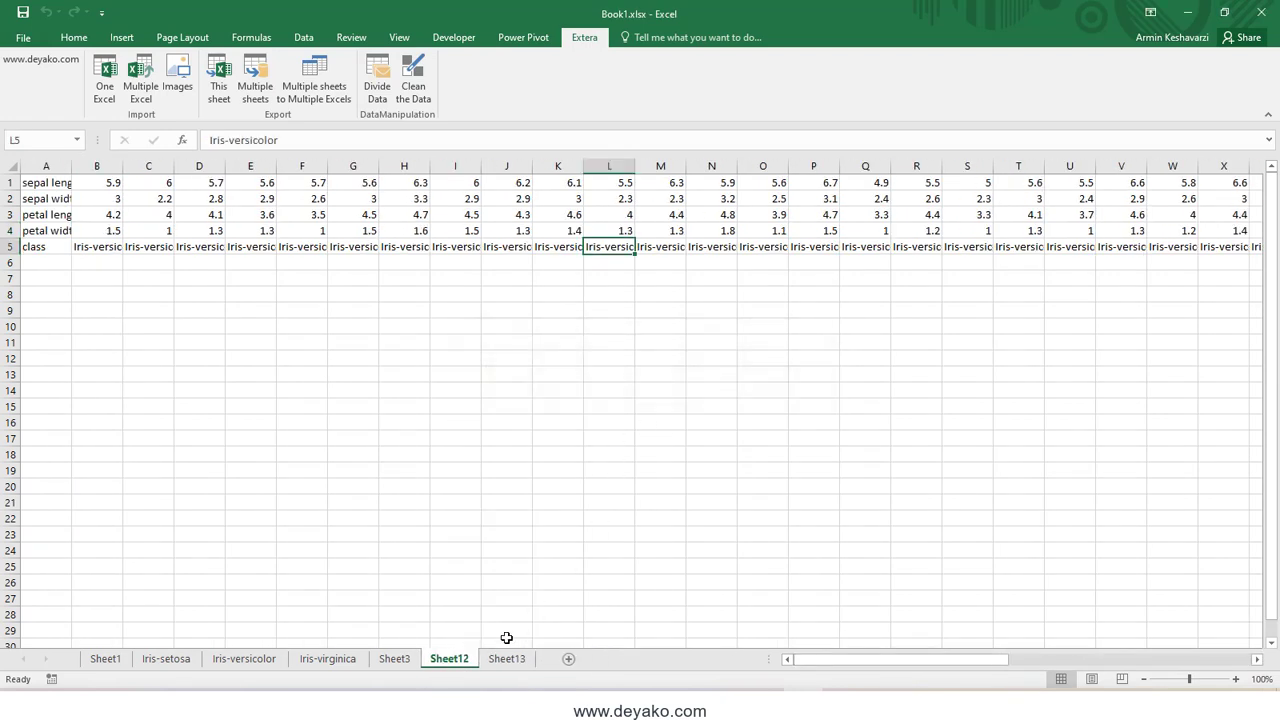
pyautogui.rightClick(449, 660)
pyautogui.click(466, 493)
pyautogui.click(105, 659)
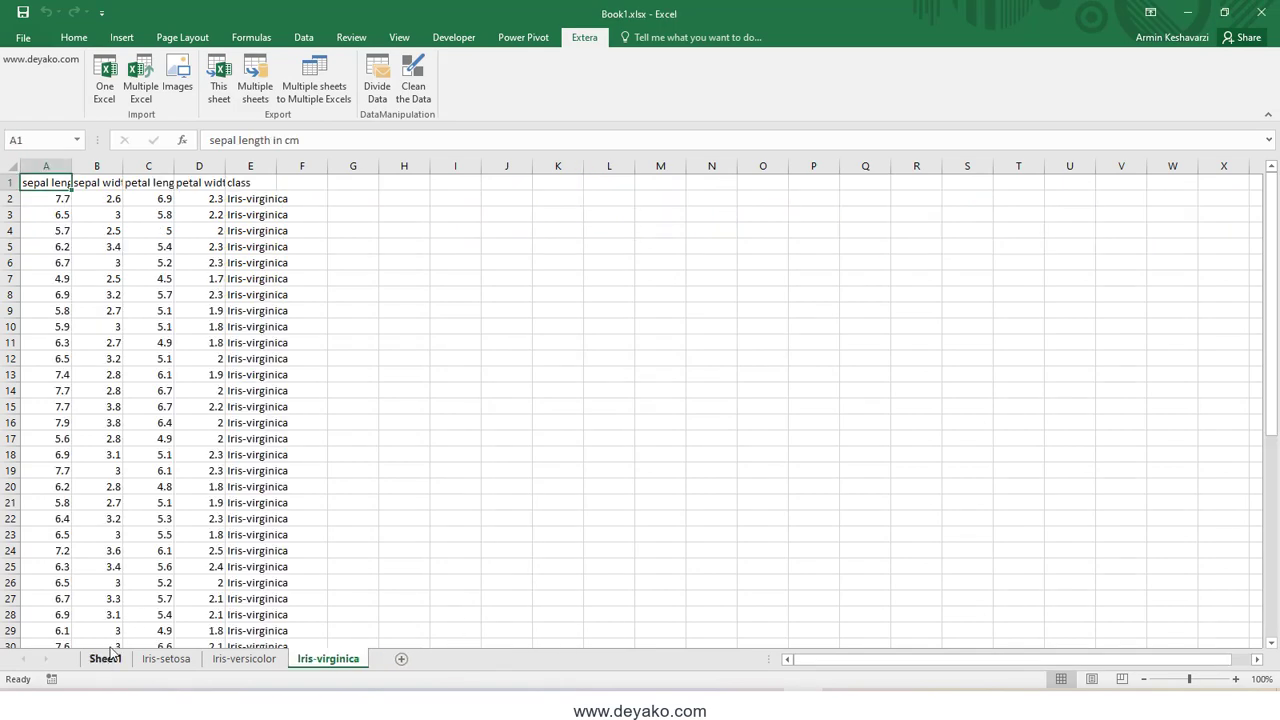
# Step: Divide Sheet1's data into two sheets at 20% with random permutation, creating Sheet15 and Sheet16
pyautogui.click(378, 72)
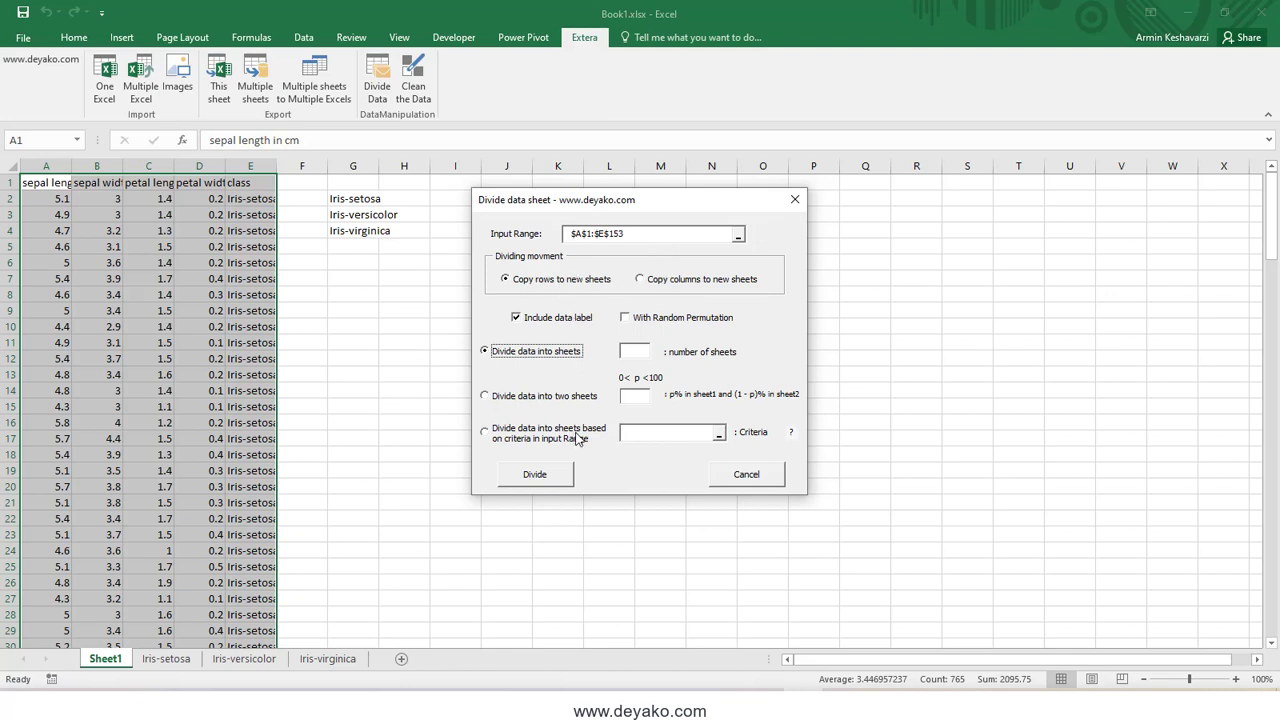
pyautogui.click(540, 401)
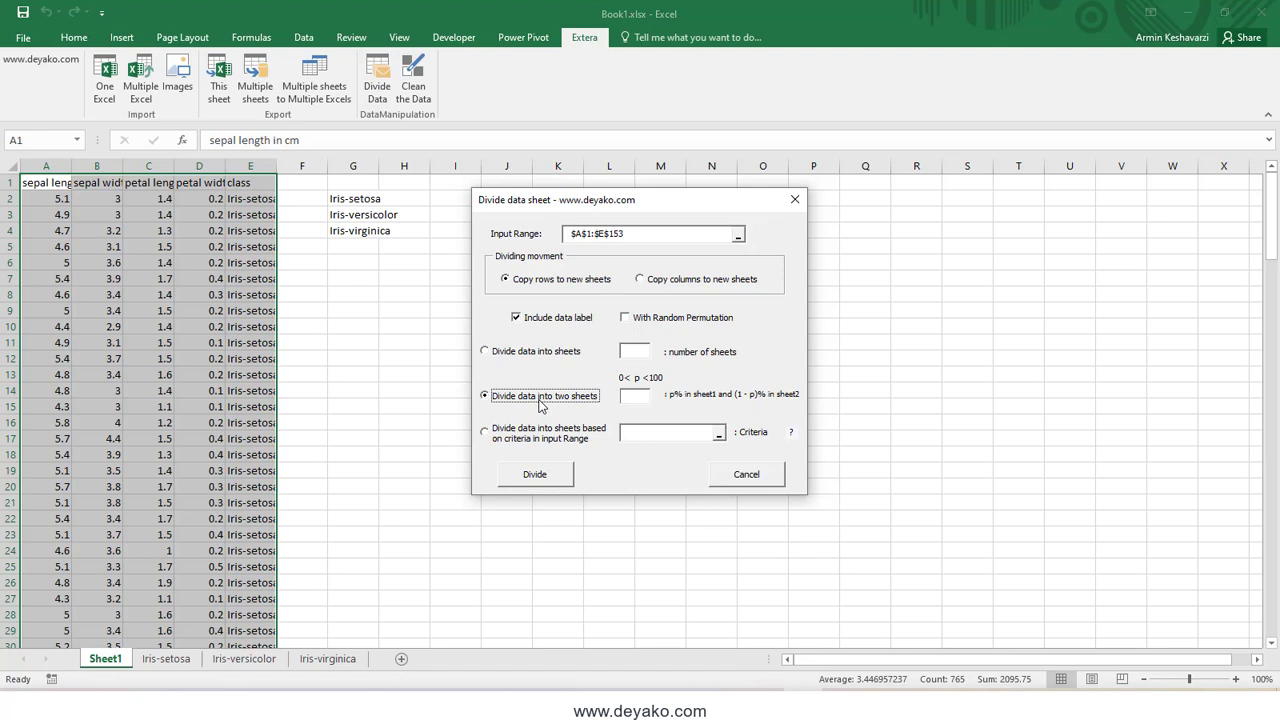
pyautogui.click(622, 400)
pyautogui.write('20')
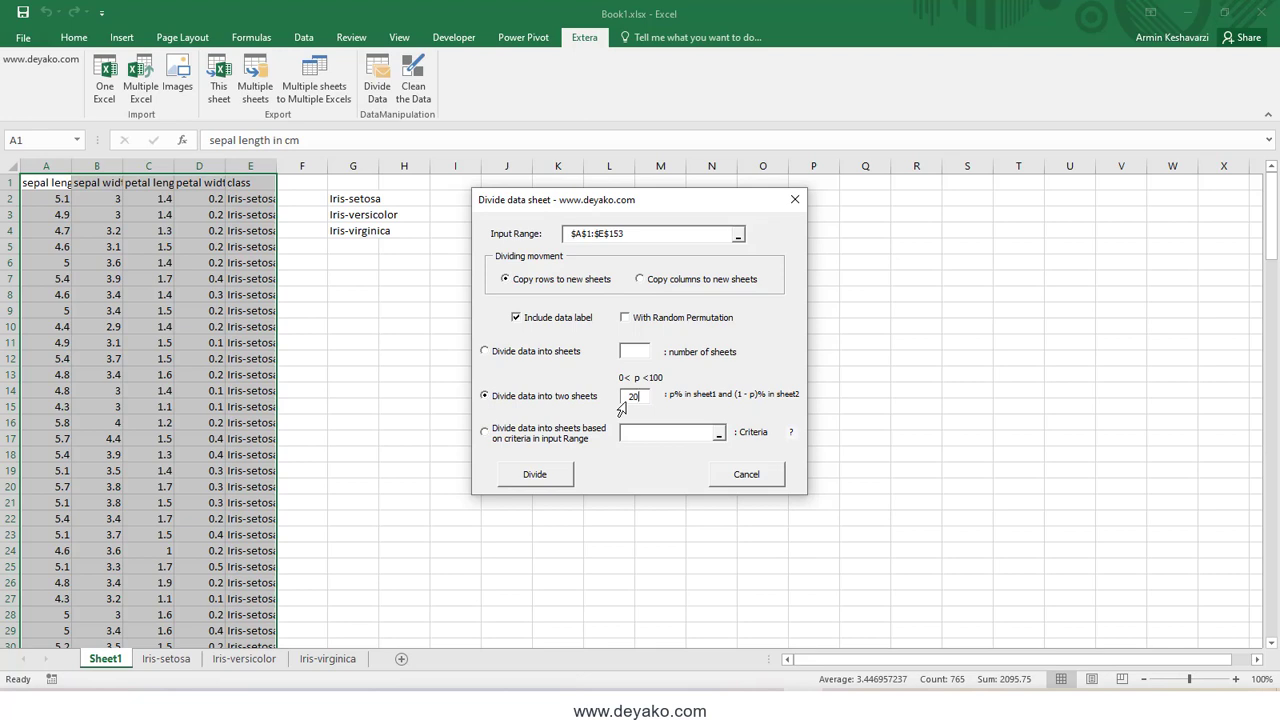
pyautogui.click(636, 322)
pyautogui.click(548, 484)
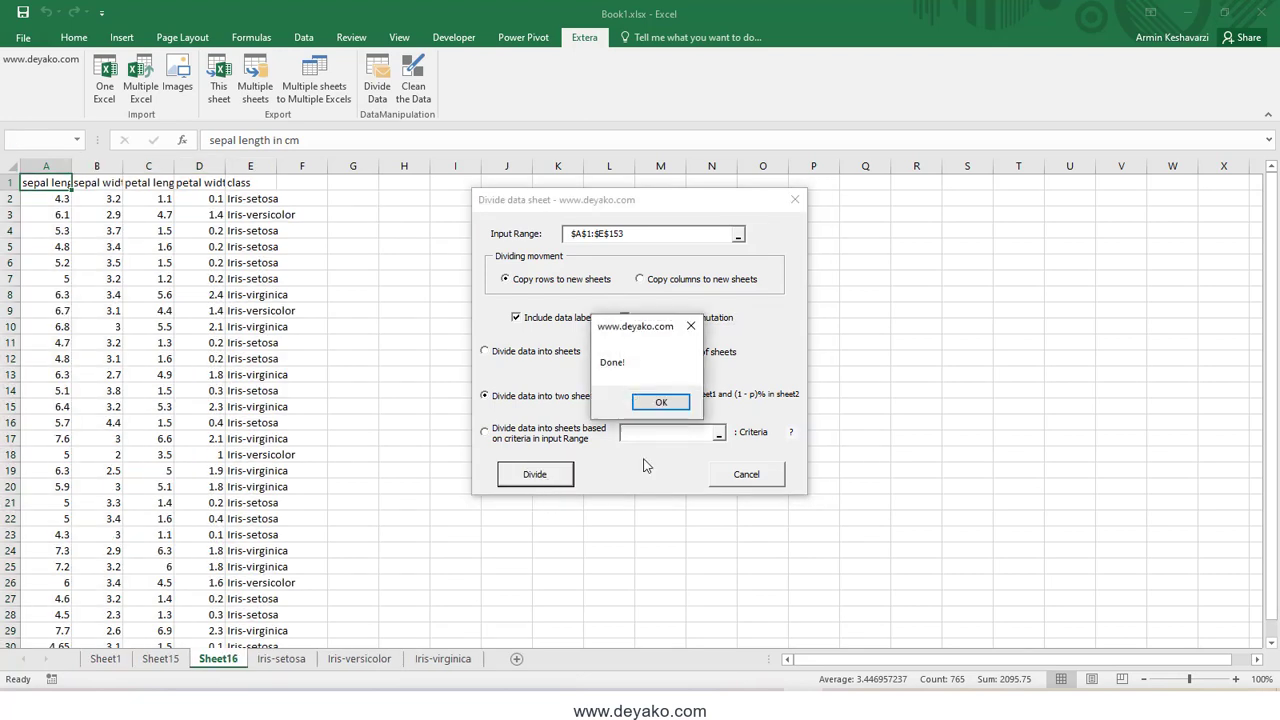
pyautogui.click(661, 403)
# Step: Review Sheet15's split rows, selecting and scrolling through the class column E
pyautogui.click(184, 660)
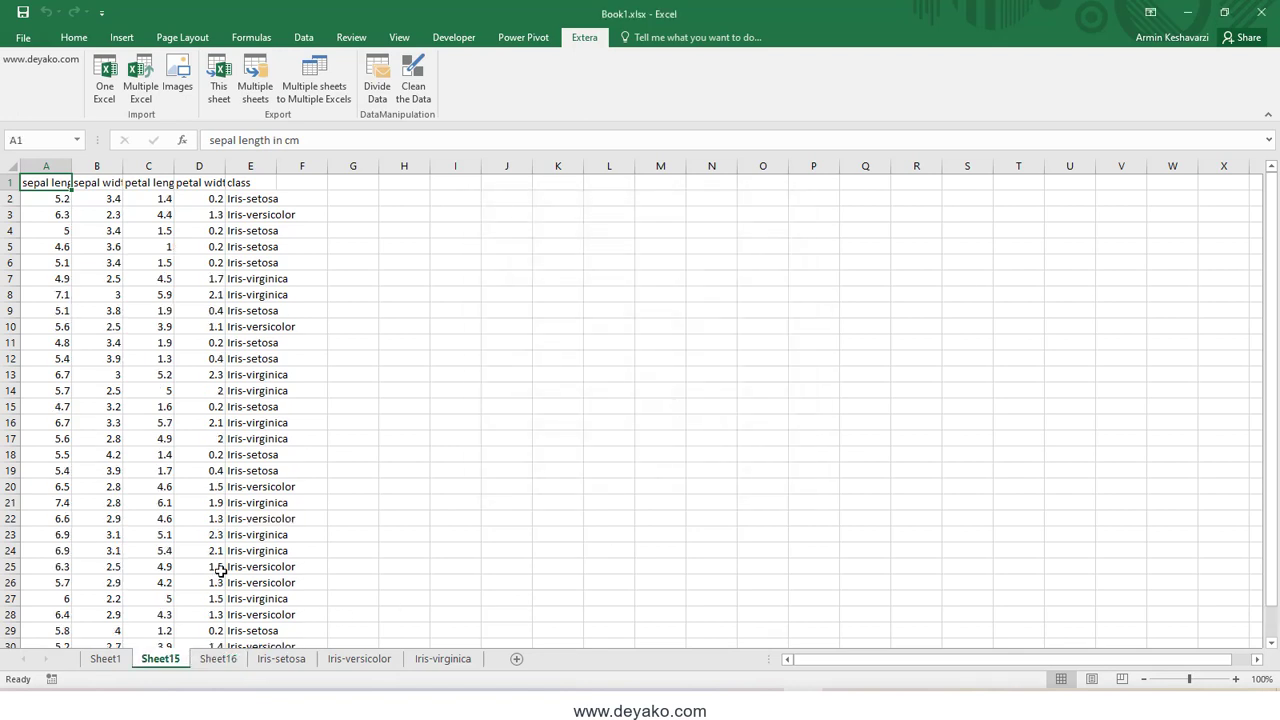
pyautogui.moveTo(251, 200)
pyautogui.mouseDown()
pyautogui.moveTo(238, 254)
pyautogui.moveTo(250, 630)
pyautogui.mouseUp()
pyautogui.scroll(-4, 252, 600)
pyautogui.scroll(-4, 253, 590)
pyautogui.scroll(4, 253, 590)
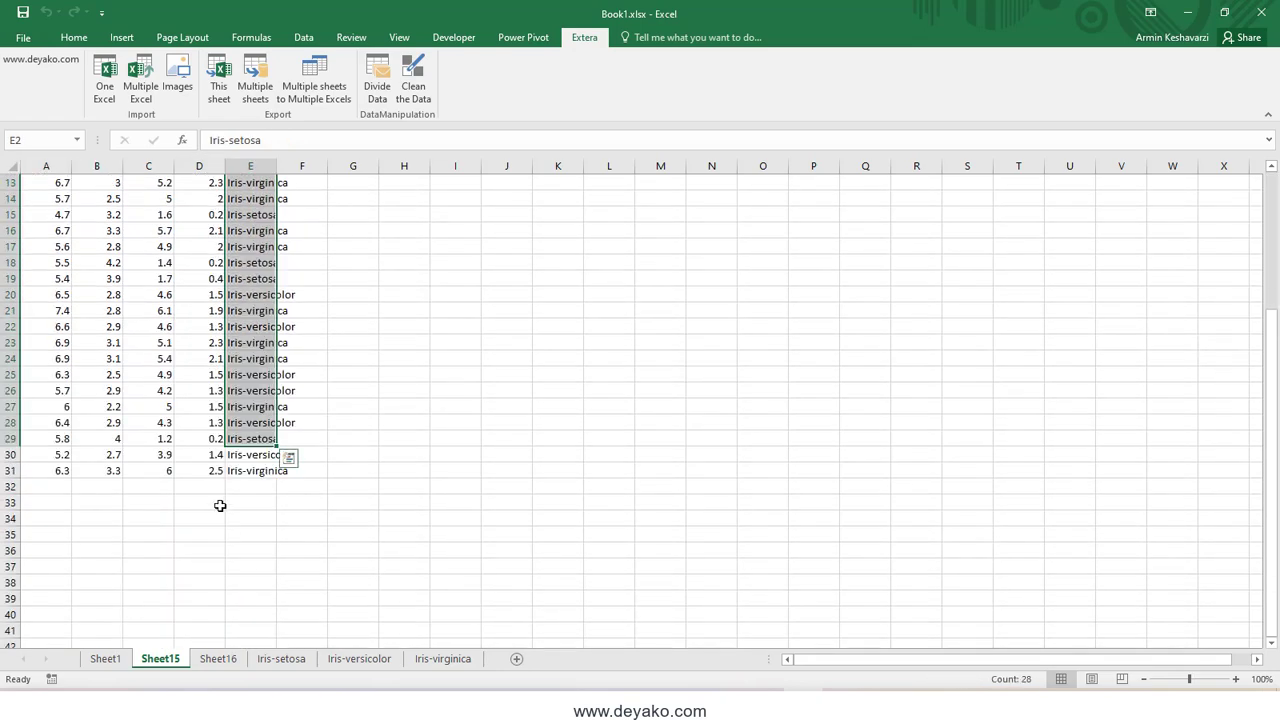
pyautogui.moveTo(250, 466)
pyautogui.mouseDown()
pyautogui.moveTo(64, 28)
pyautogui.moveTo(55, 195)
pyautogui.moveTo(228, 182)
pyautogui.mouseUp()
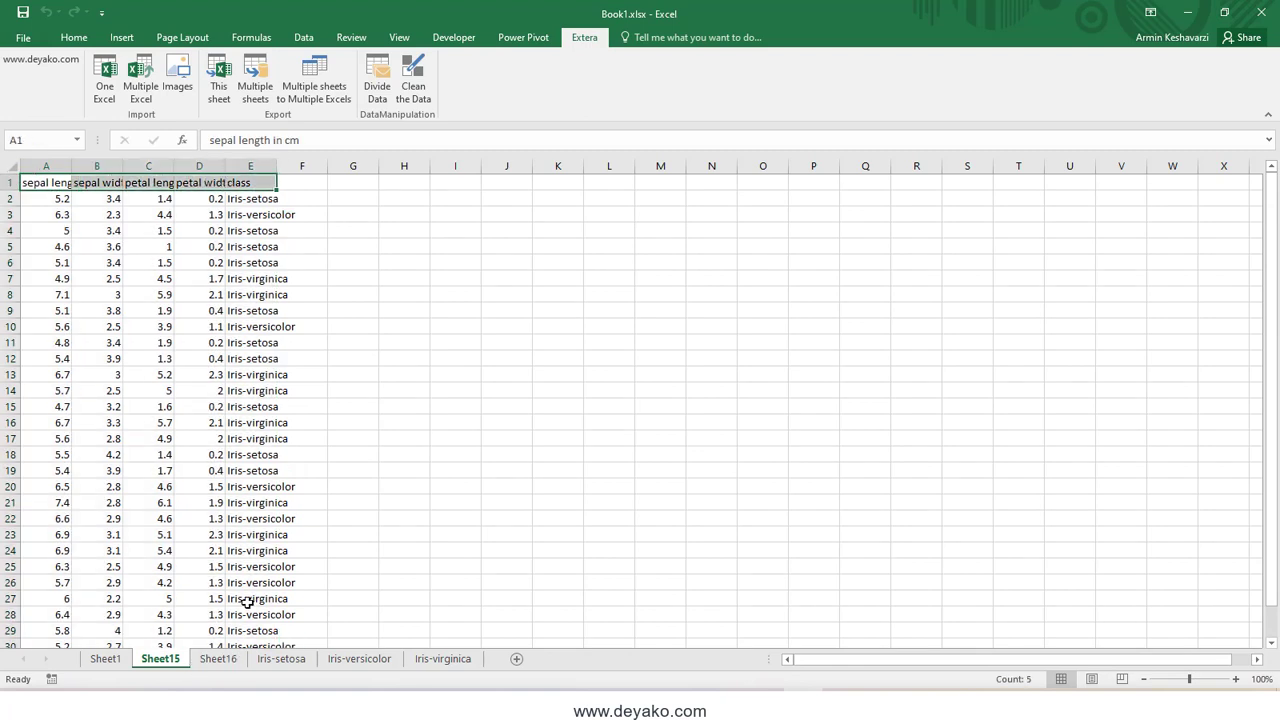
# Step: Scroll through Sheet16's larger share of shuffled rows, running to row 123
pyautogui.click(224, 658)
pyautogui.scroll(-1, 132, 299)
pyautogui.scroll(-11, 132, 299)
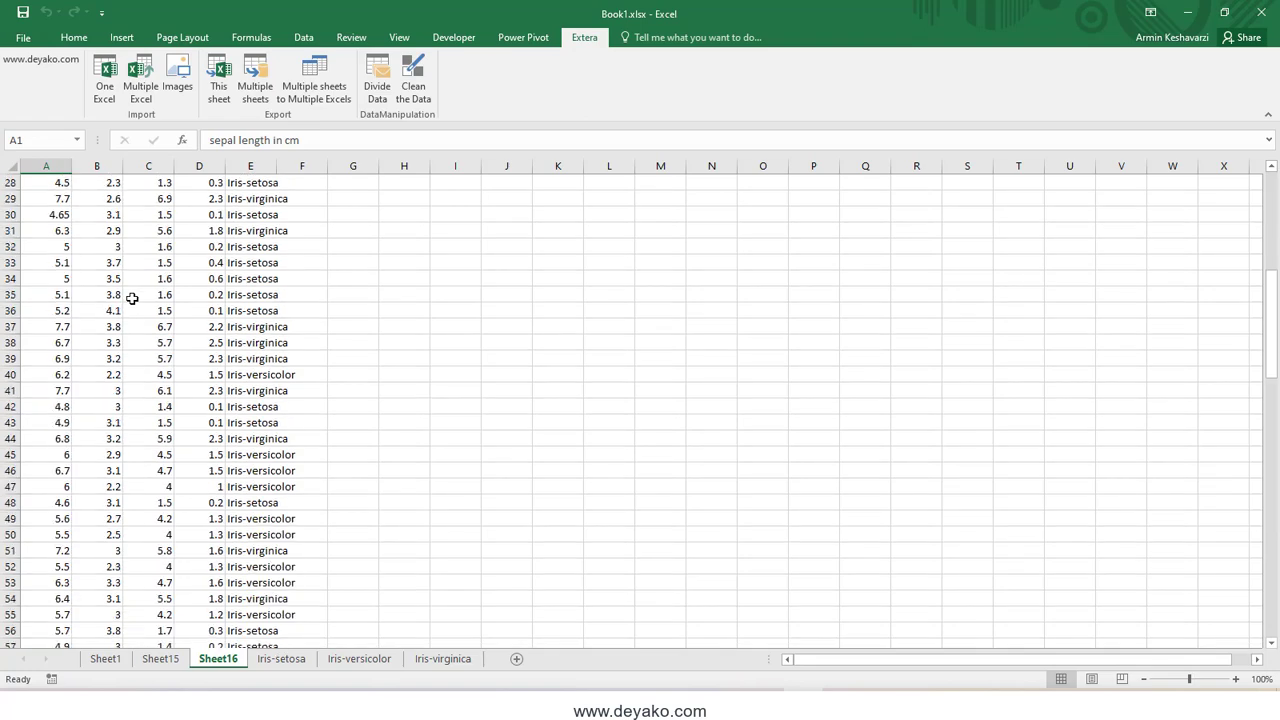
pyautogui.scroll(-6, 132, 299)
pyautogui.scroll(-7, 132, 299)
pyautogui.scroll(-9, 132, 299)
pyautogui.scroll(-4, 132, 299)
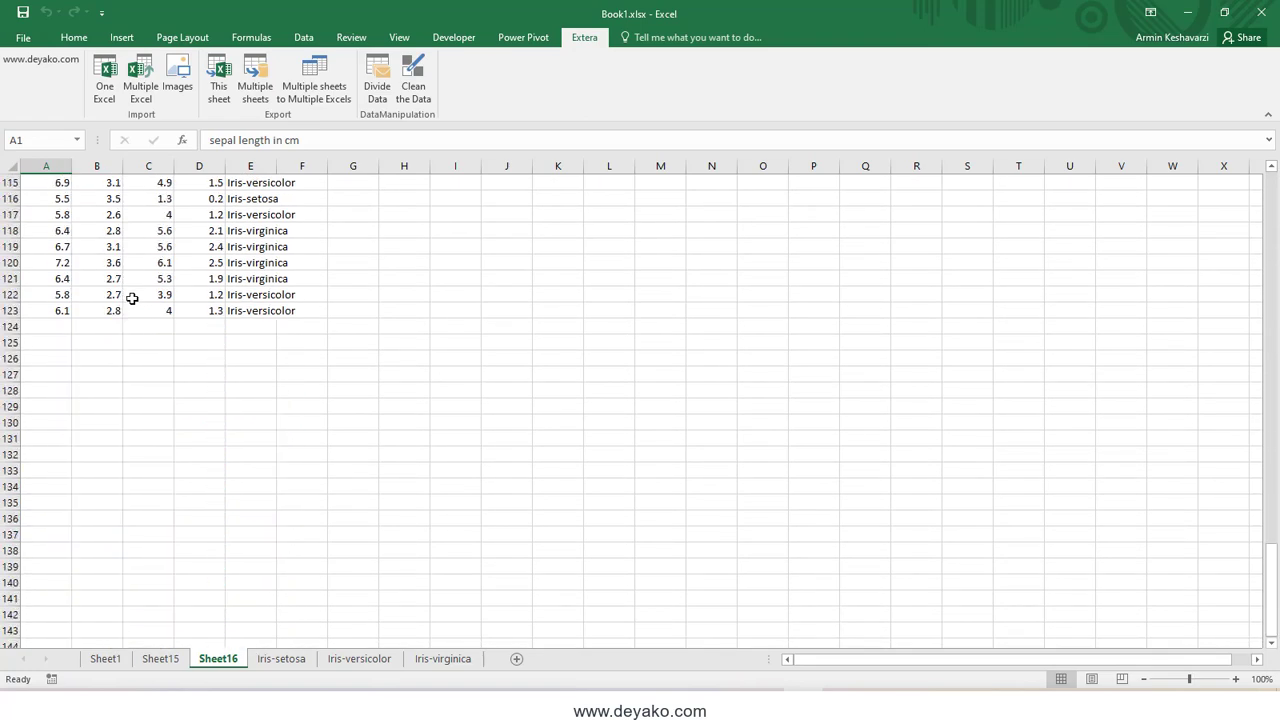
pyautogui.scroll(6, 180, 331)
pyautogui.scroll(10, 254, 294)
pyautogui.scroll(8, 257, 284)
pyautogui.scroll(9, 257, 280)
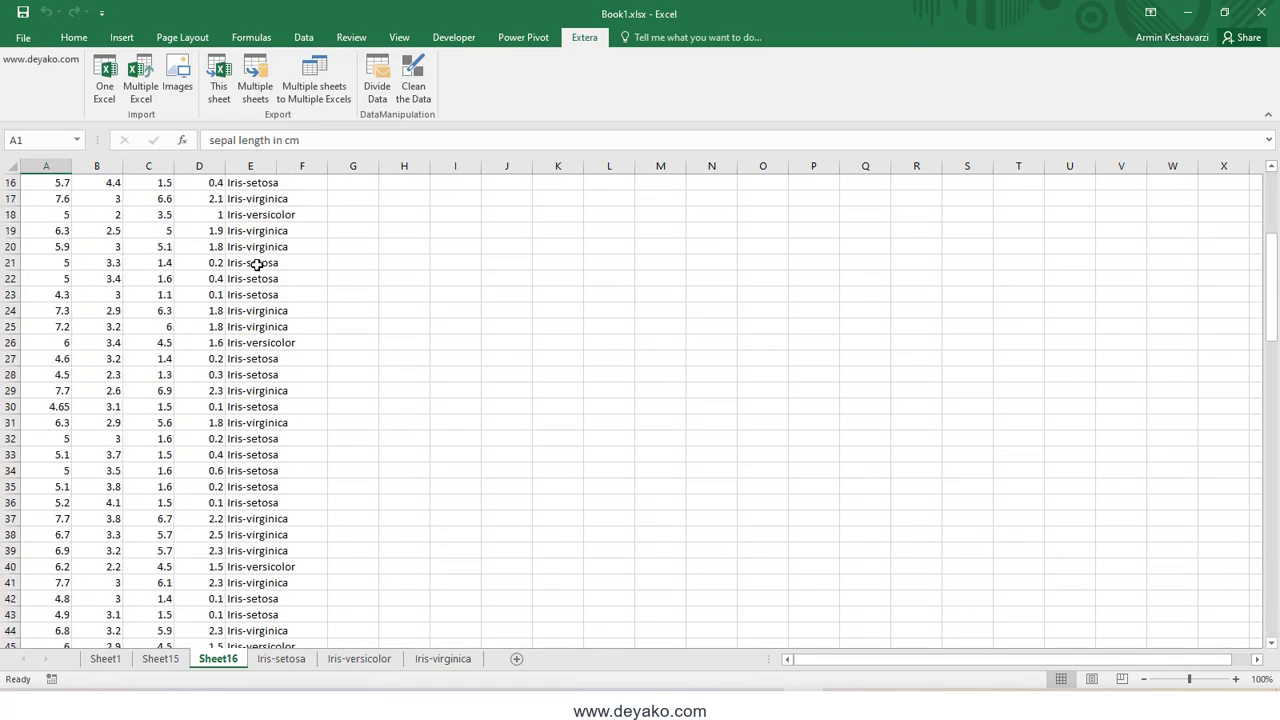
pyautogui.scroll(5, 257, 262)
# Step: Check the class values down column E of Sheet16, glancing back at Sheet15
pyautogui.click(257, 204)
pyautogui.click(257, 218)
pyautogui.click(257, 246)
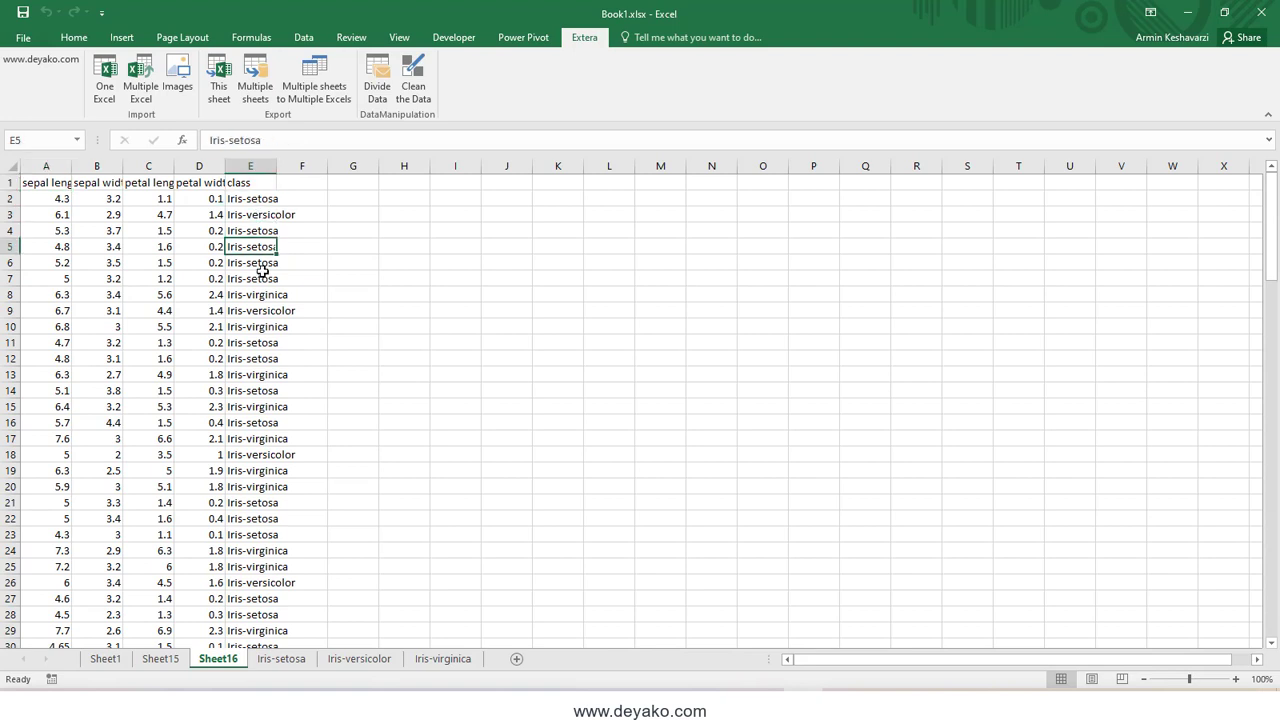
pyautogui.click(257, 278)
pyautogui.click(257, 310)
pyautogui.click(257, 342)
pyautogui.click(257, 358)
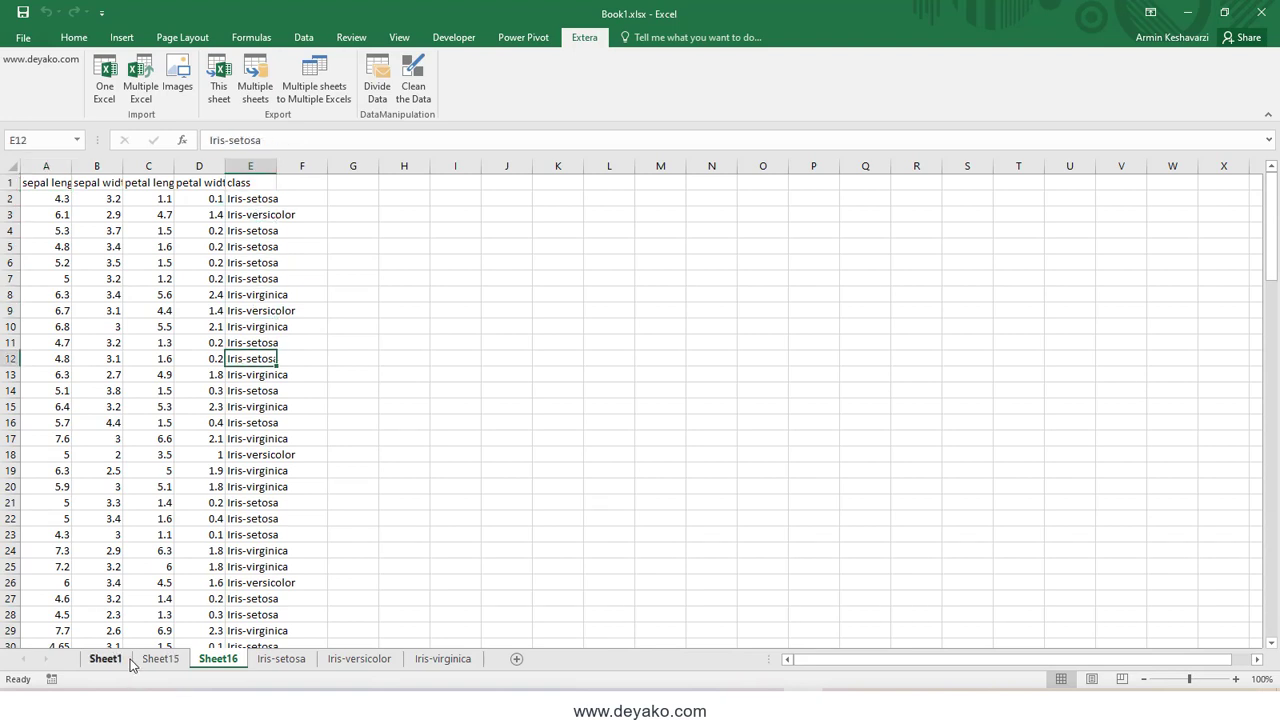
pyautogui.click(160, 660)
pyautogui.click(218, 660)
# Step: Divide Sheet1's iris table into 4 sheets, creating Sheet17 through Sheet20
pyautogui.click(117, 662)
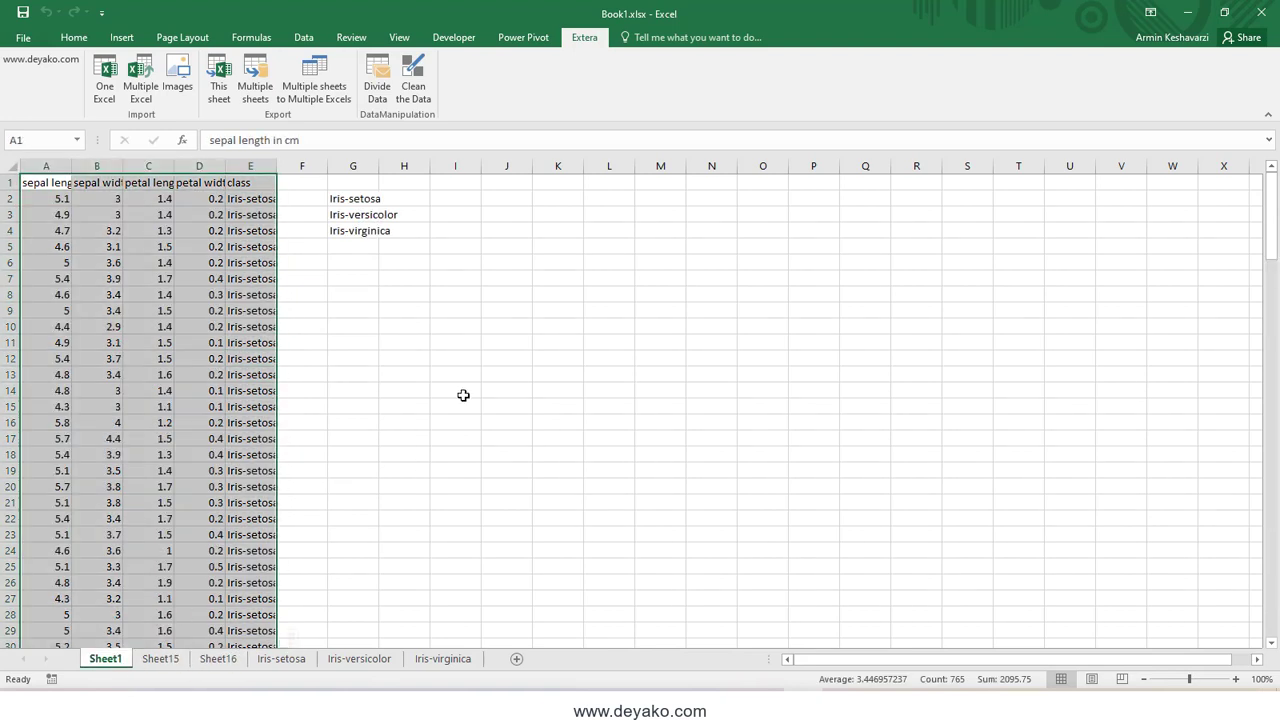
pyautogui.click(379, 84)
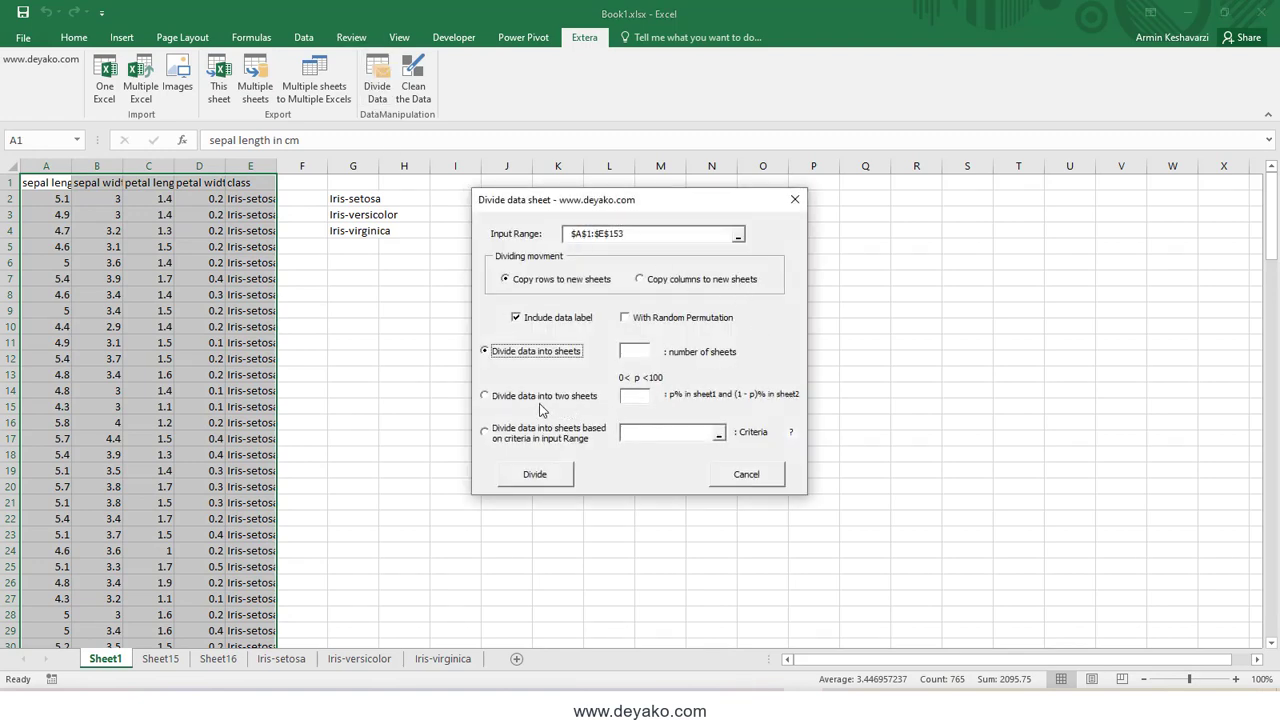
pyautogui.click(630, 350)
pyautogui.click(634, 349)
pyautogui.click(552, 478)
pyautogui.click(647, 404)
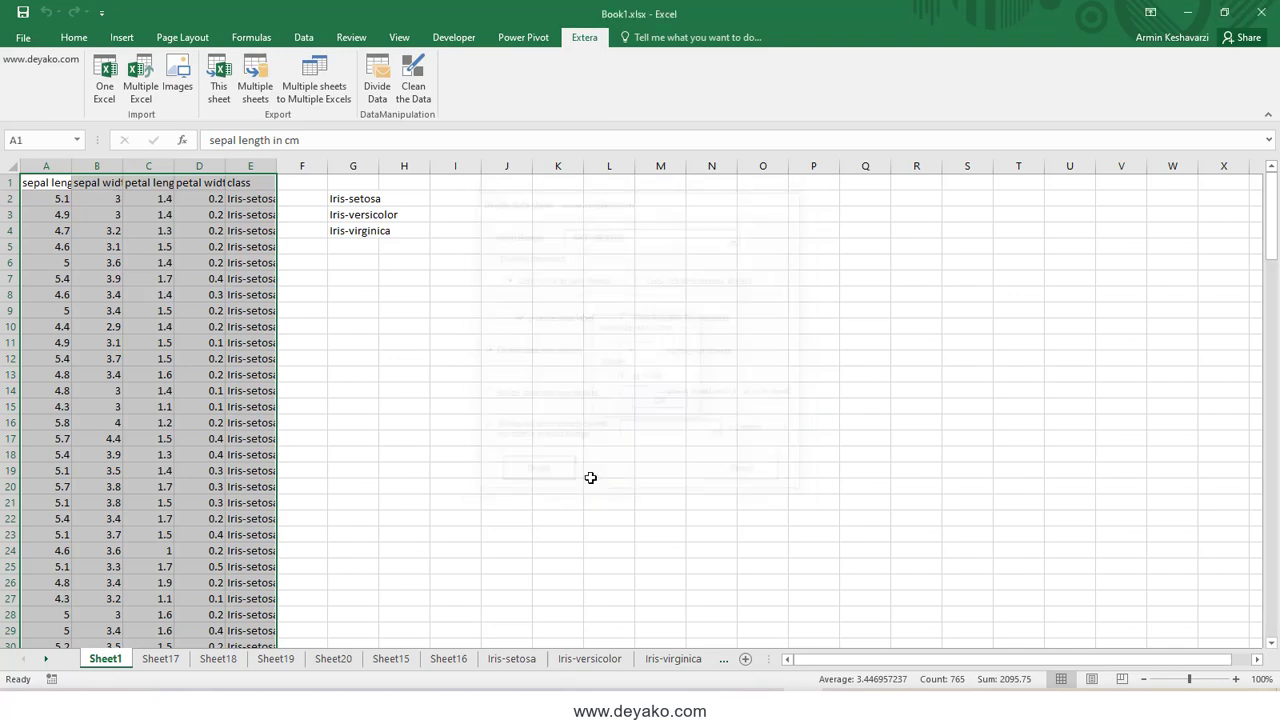
# Step: On Sheet17, select the data block from the last column-A value up through the headers
pyautogui.click(160, 659)
pyautogui.scroll(-4, 194, 558)
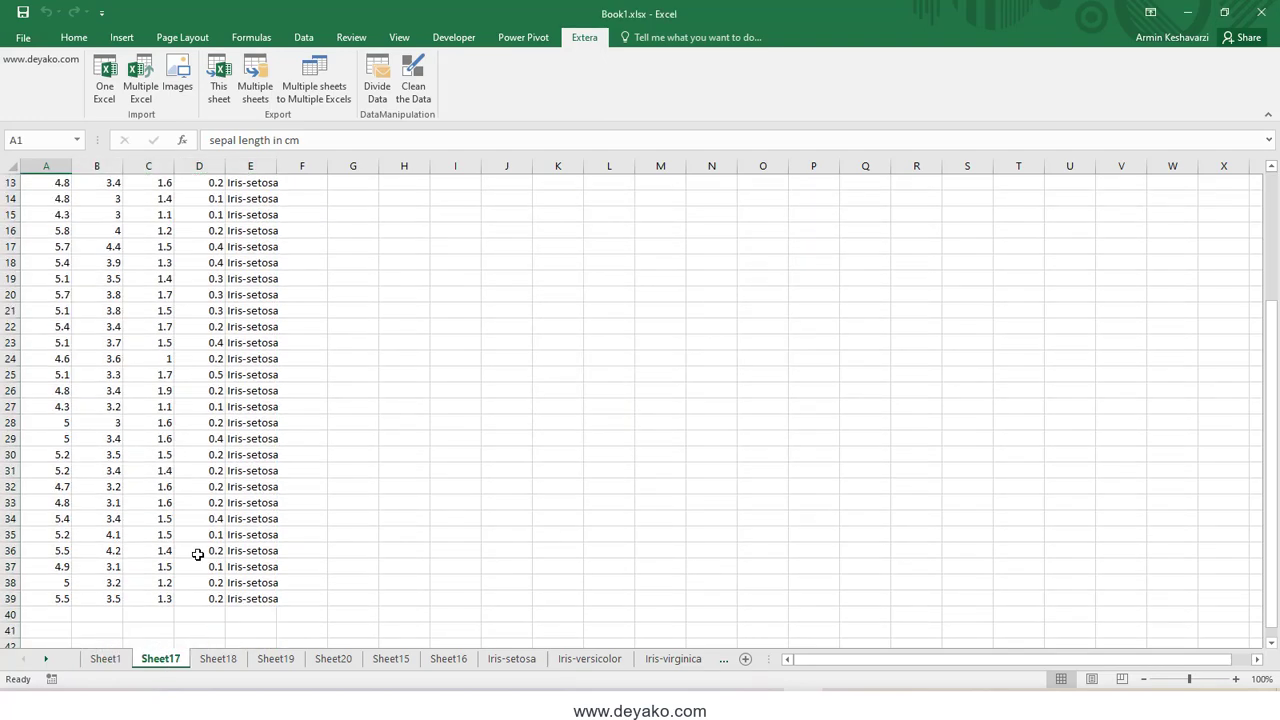
pyautogui.scroll(-5, 194, 551)
pyautogui.click(58, 359)
pyautogui.hotkey('ctrl', 'shift', 'Right')
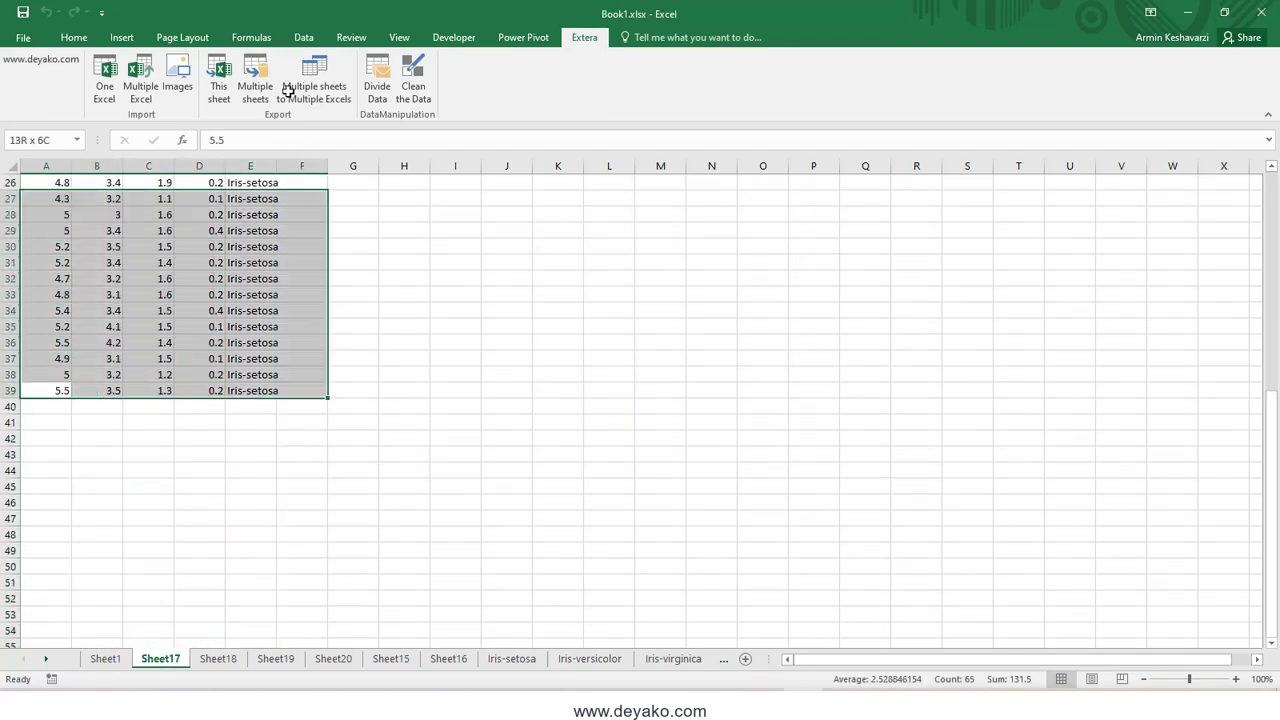
pyautogui.hotkey('ctrl', 'shift', 'Up')
pyautogui.hotkey('shift', 'Down')
pyautogui.hotkey('shift', 'Down')
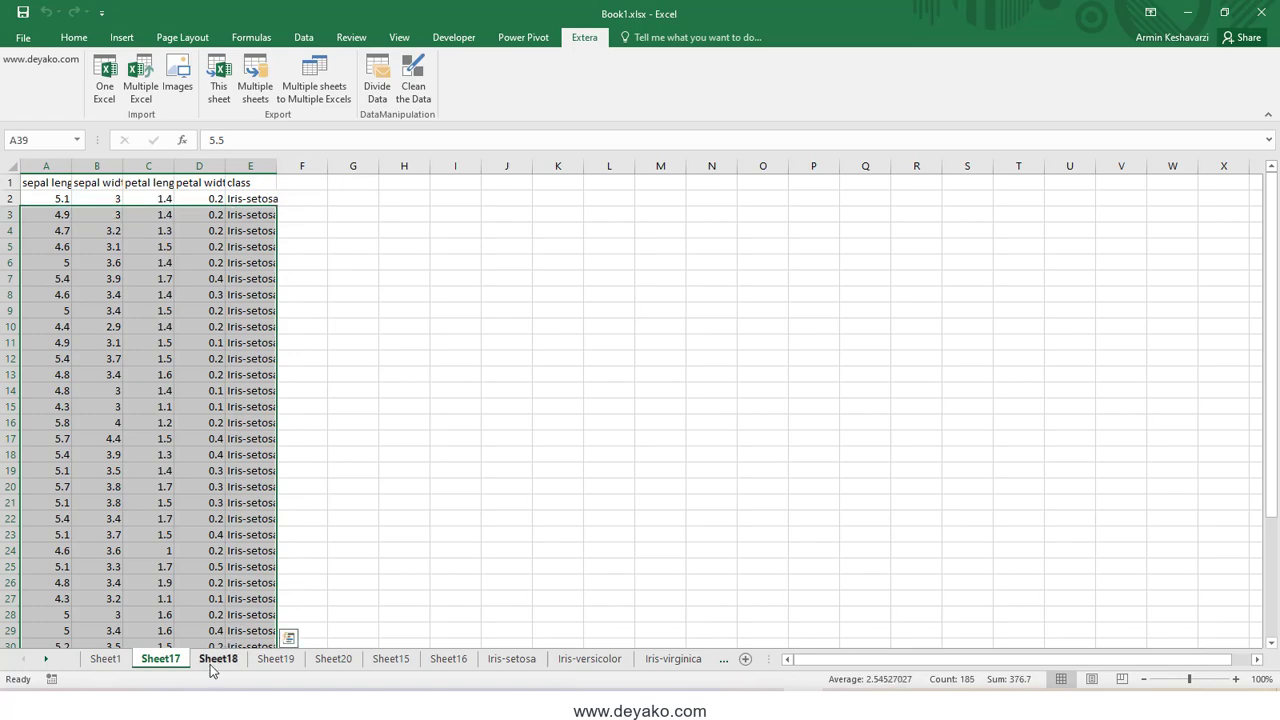
# Step: Scroll through Sheet18 and Sheet19, each holding rows through row 39
pyautogui.click(218, 659)
pyautogui.scroll(-6, 230, 400)
pyautogui.scroll(-5, 231, 355)
pyautogui.scroll(11, 231, 355)
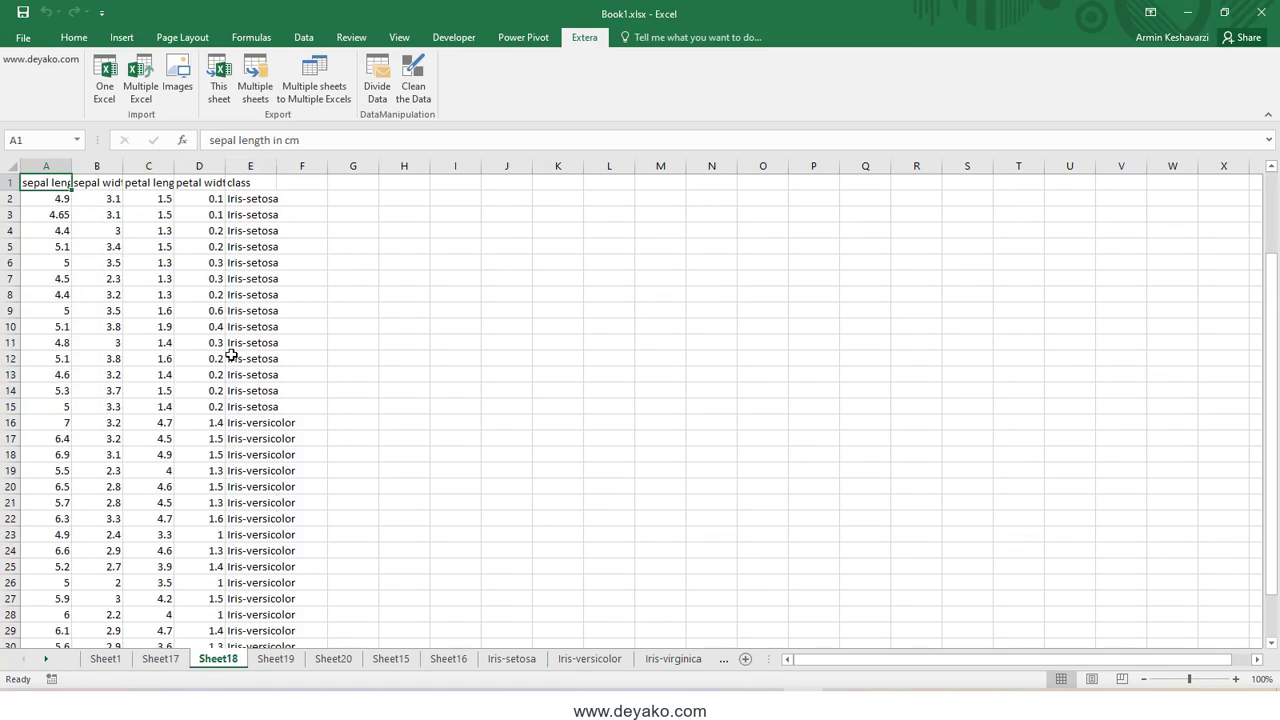
pyautogui.scroll(-2, 231, 420)
pyautogui.scroll(-6, 237, 469)
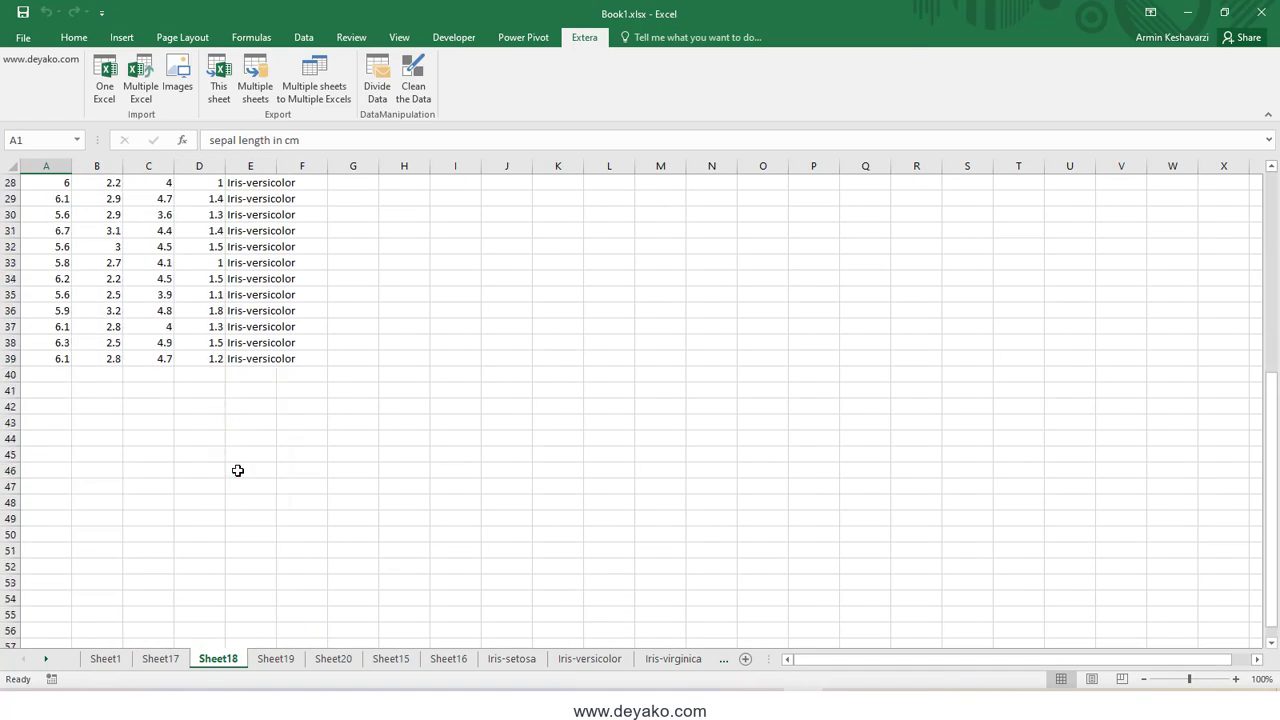
pyautogui.scroll(3, 239, 471)
pyautogui.scroll(3, 238, 468)
pyautogui.scroll(2, 240, 480)
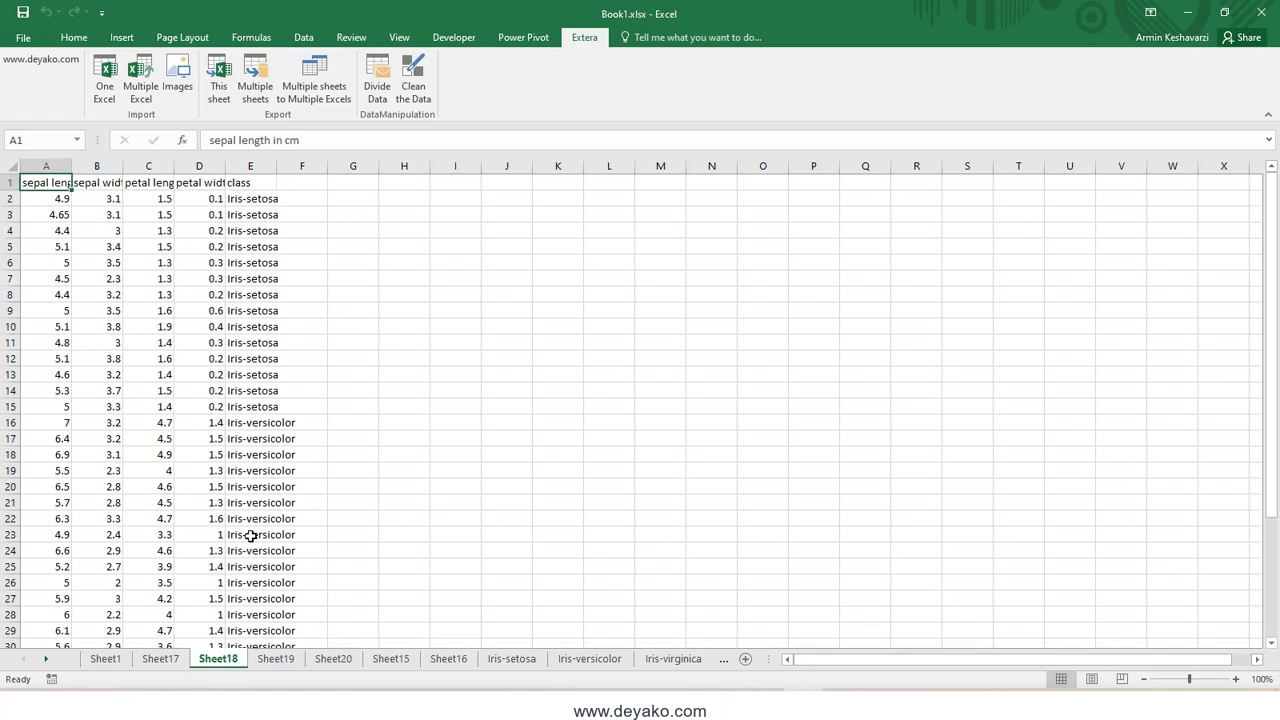
pyautogui.click(275, 659)
pyautogui.scroll(-4, 263, 313)
pyautogui.scroll(-3, 263, 313)
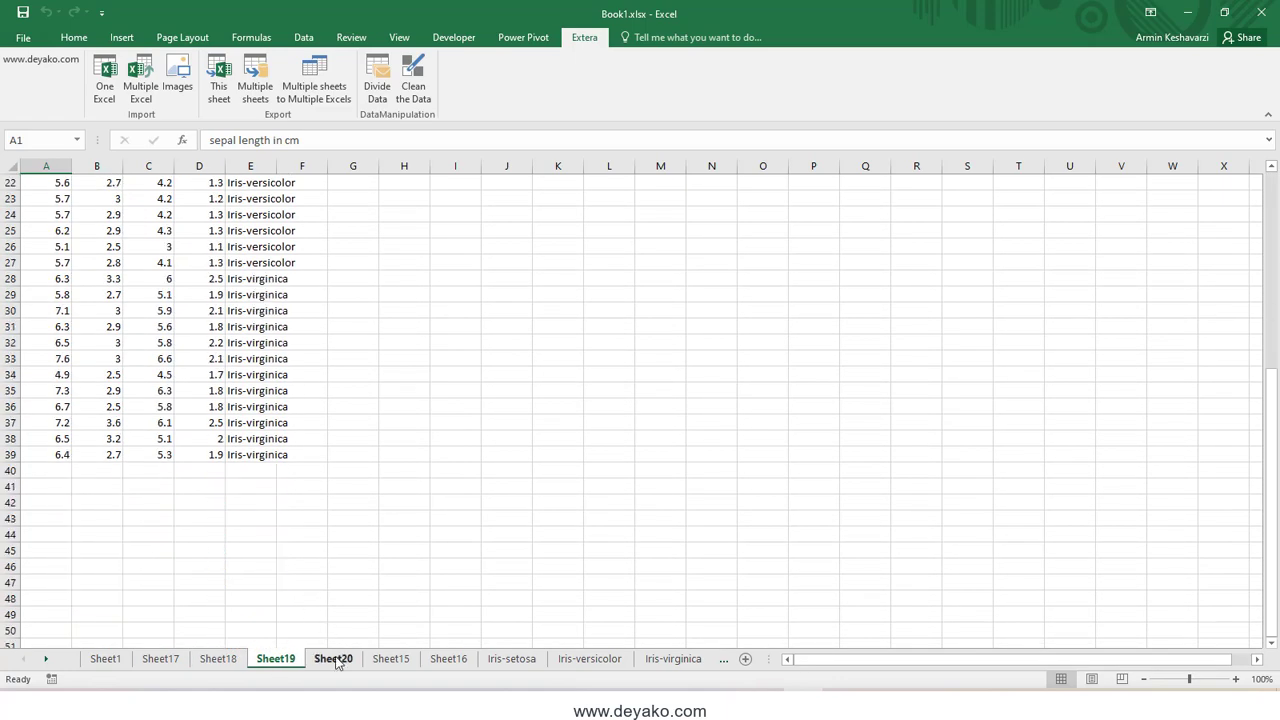
# Step: Check Sheet20 and Sheet15, step back through Sheet19 to Sheet17, and return to Sheet1
pyautogui.click(333, 659)
pyautogui.scroll(-8, 295, 380)
pyautogui.scroll(4, 310, 420)
pyautogui.scroll(3, 312, 422)
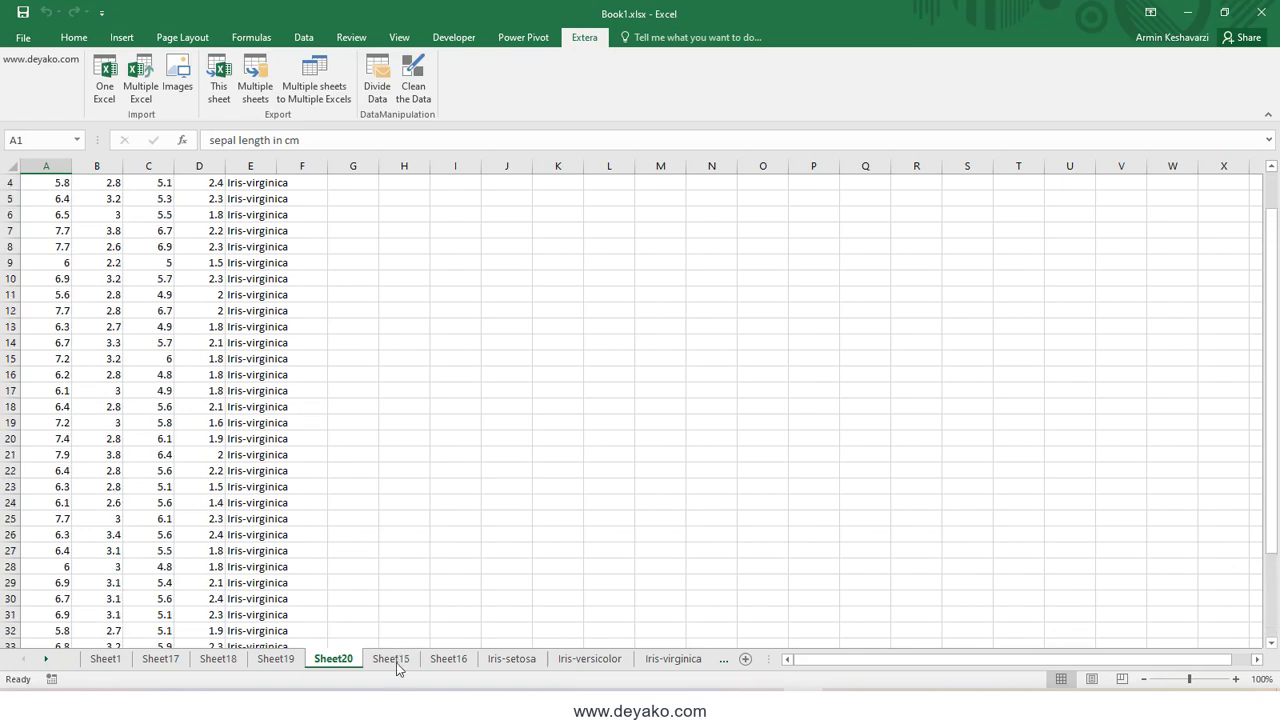
pyautogui.click(391, 659)
pyautogui.scroll(-4, 373, 393)
pyautogui.click(333, 659)
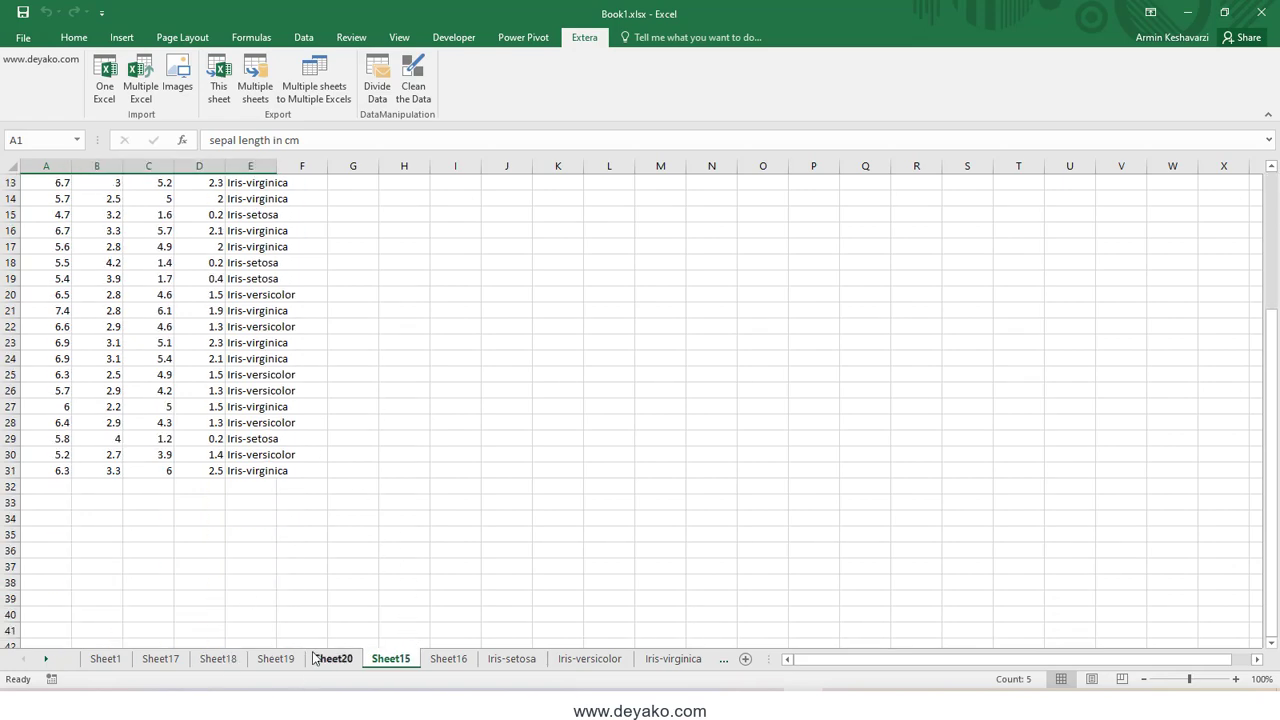
pyautogui.click(275, 659)
pyautogui.scroll(-3, 275, 560)
pyautogui.click(218, 659)
pyautogui.click(165, 659)
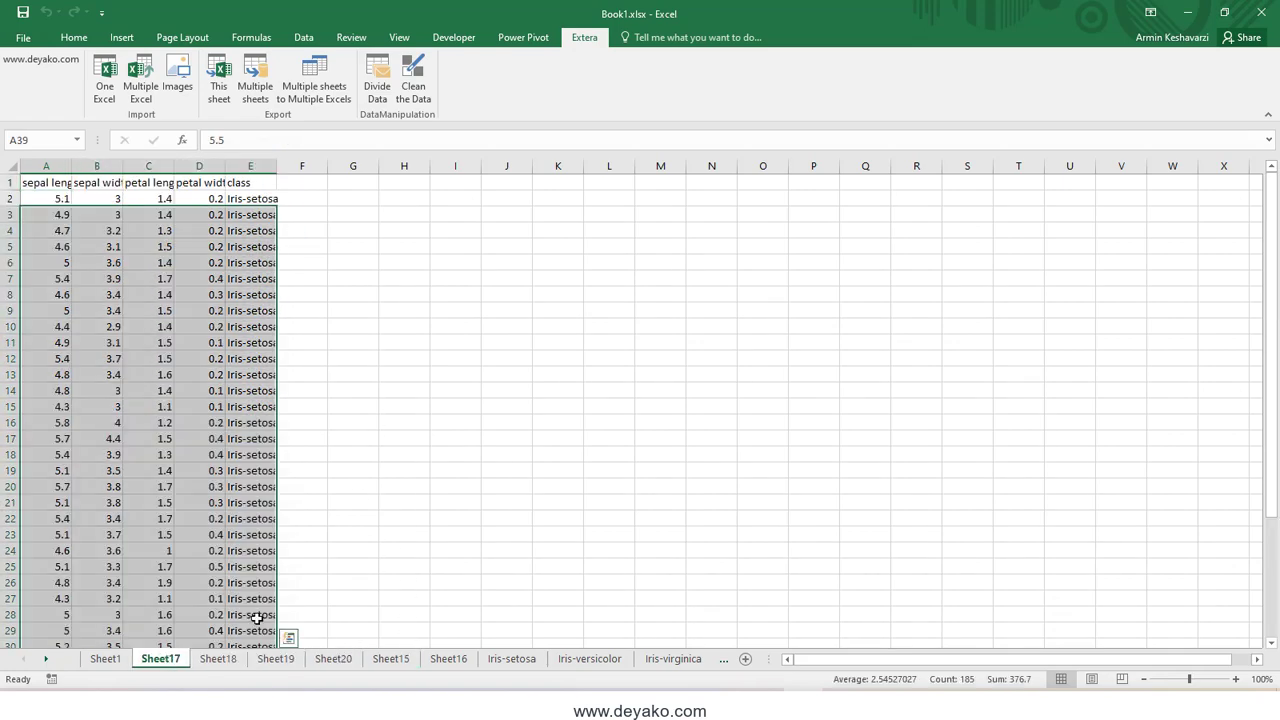
pyautogui.click(118, 665)
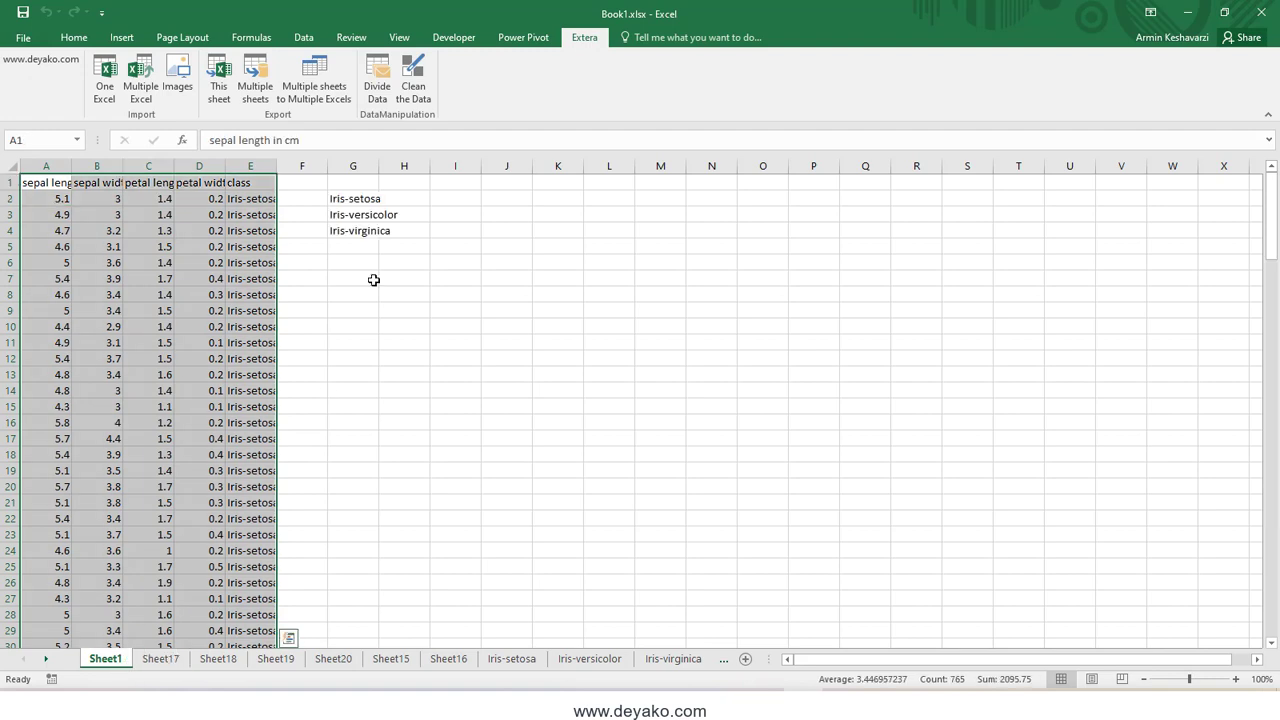
# Step: Choose criteria-based dividing with the class names in G2:G6 as the criteria range, and open its '?' help note
pyautogui.click(377, 85)
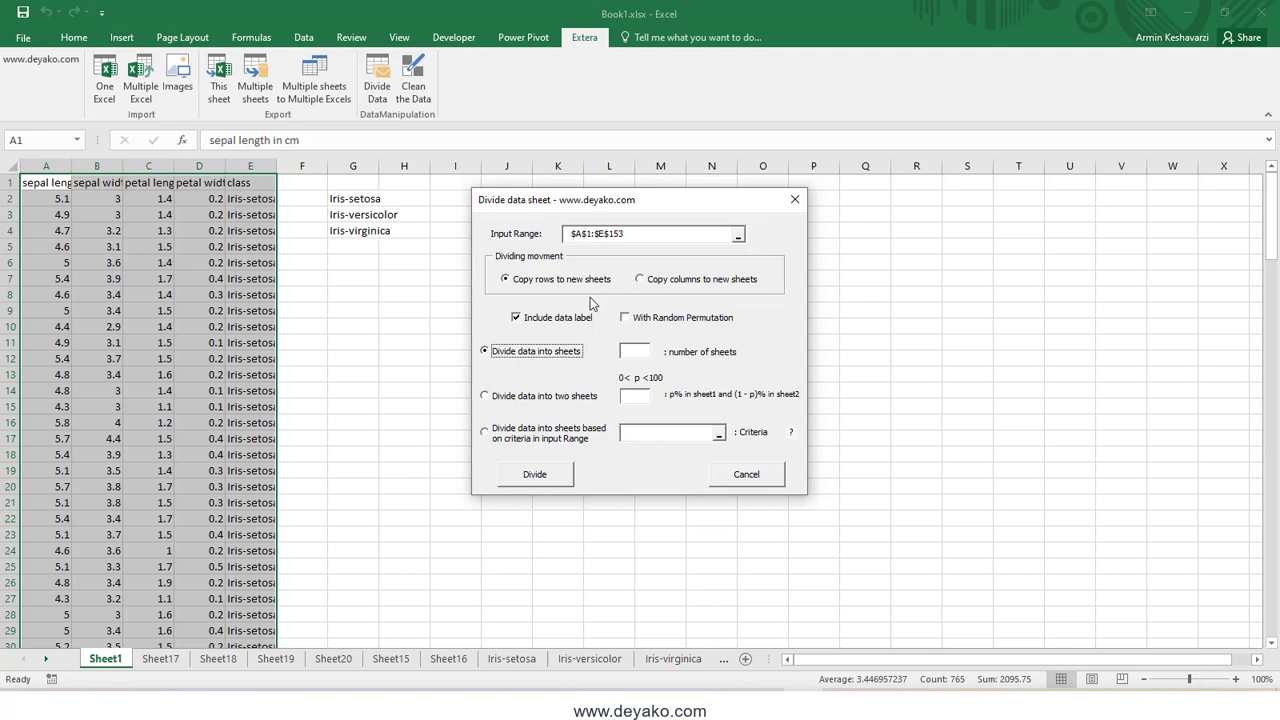
pyautogui.click(546, 444)
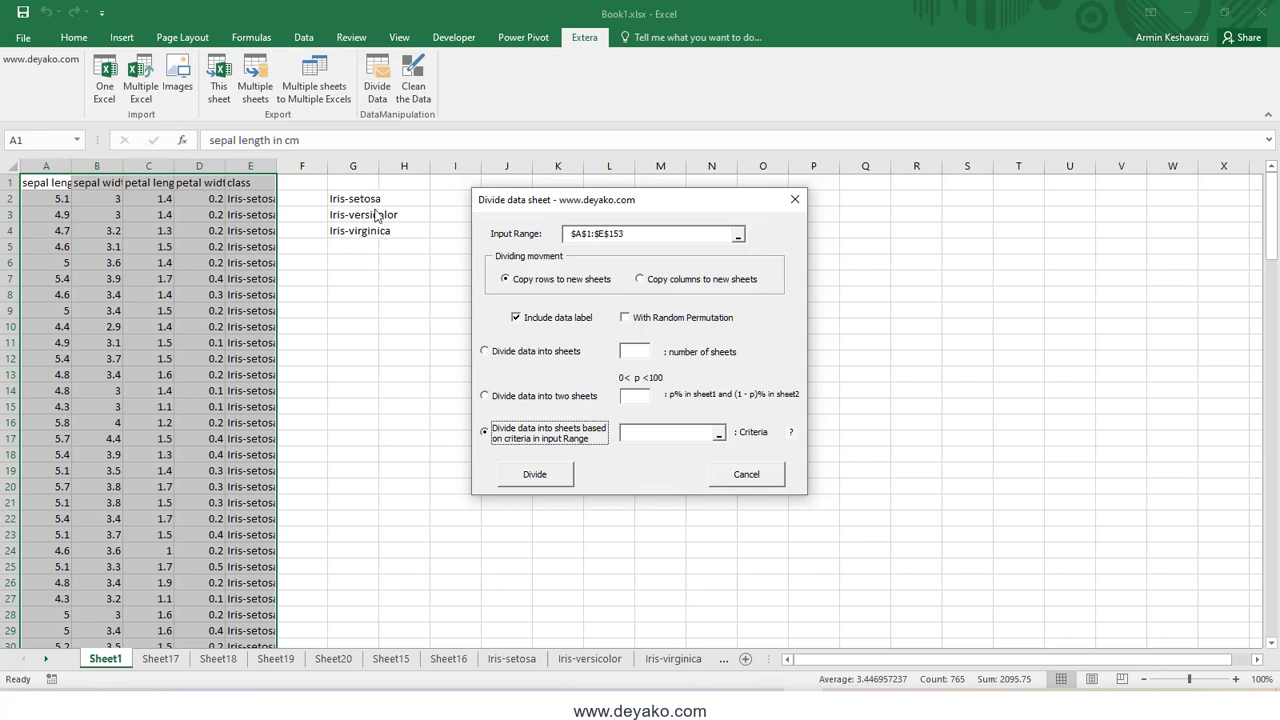
pyautogui.click(696, 432)
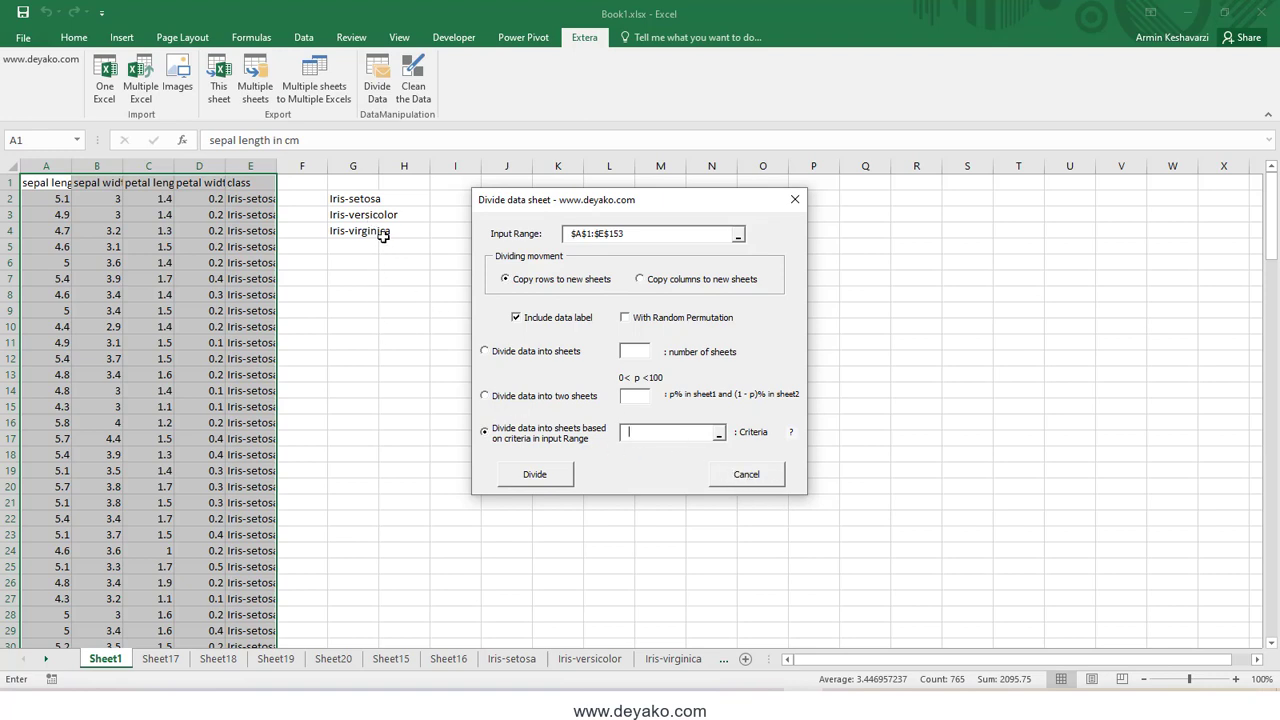
pyautogui.moveTo(355, 199); pyautogui.dragTo(355, 266)
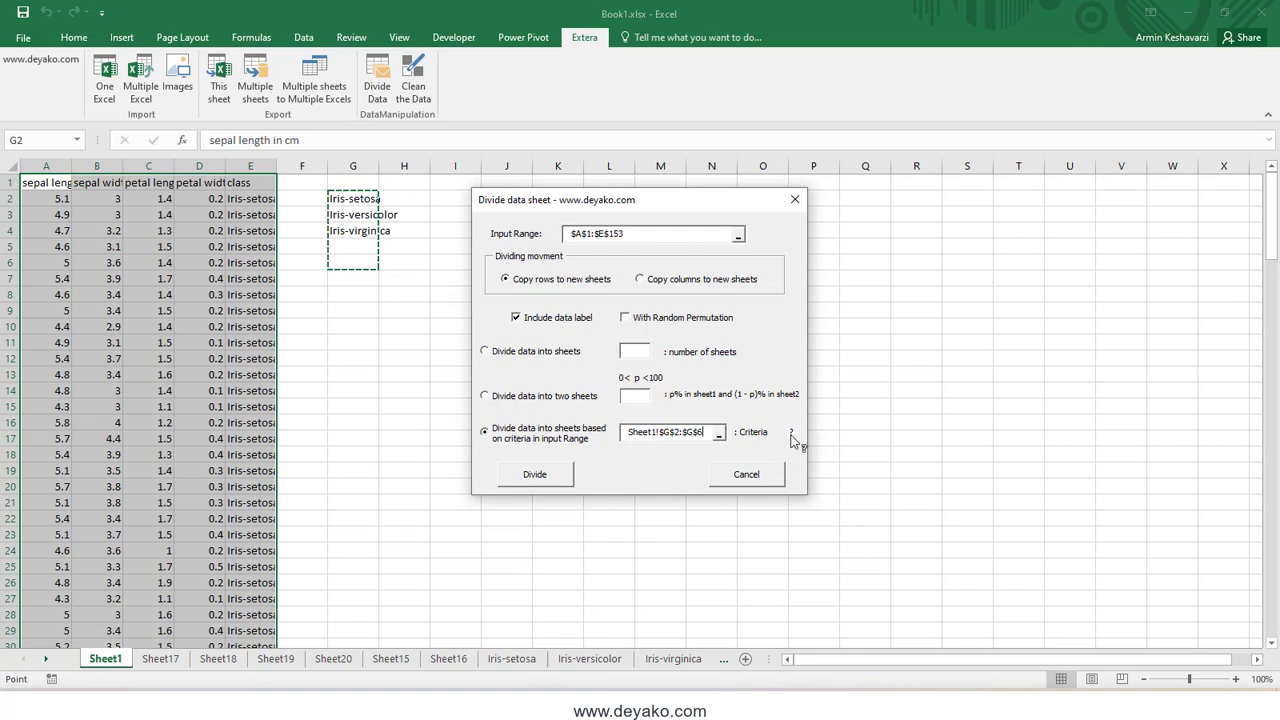
pyautogui.click(791, 434)
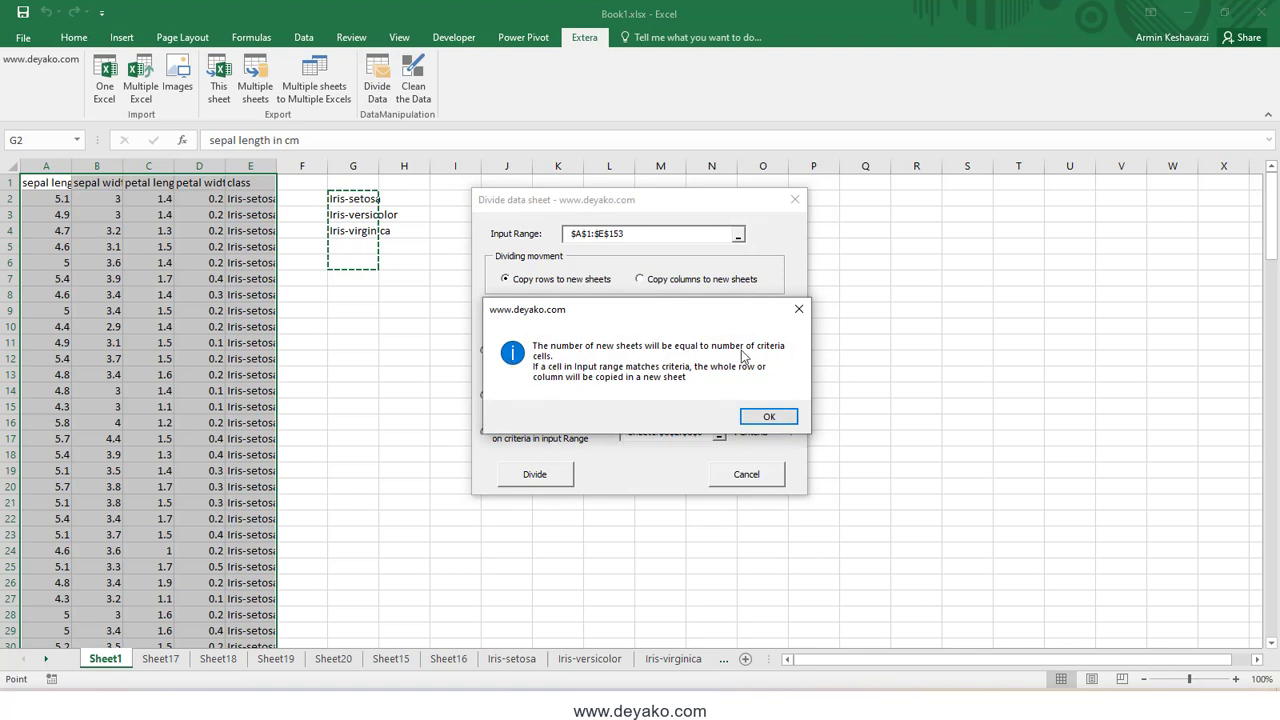
pyautogui.click(768, 420)
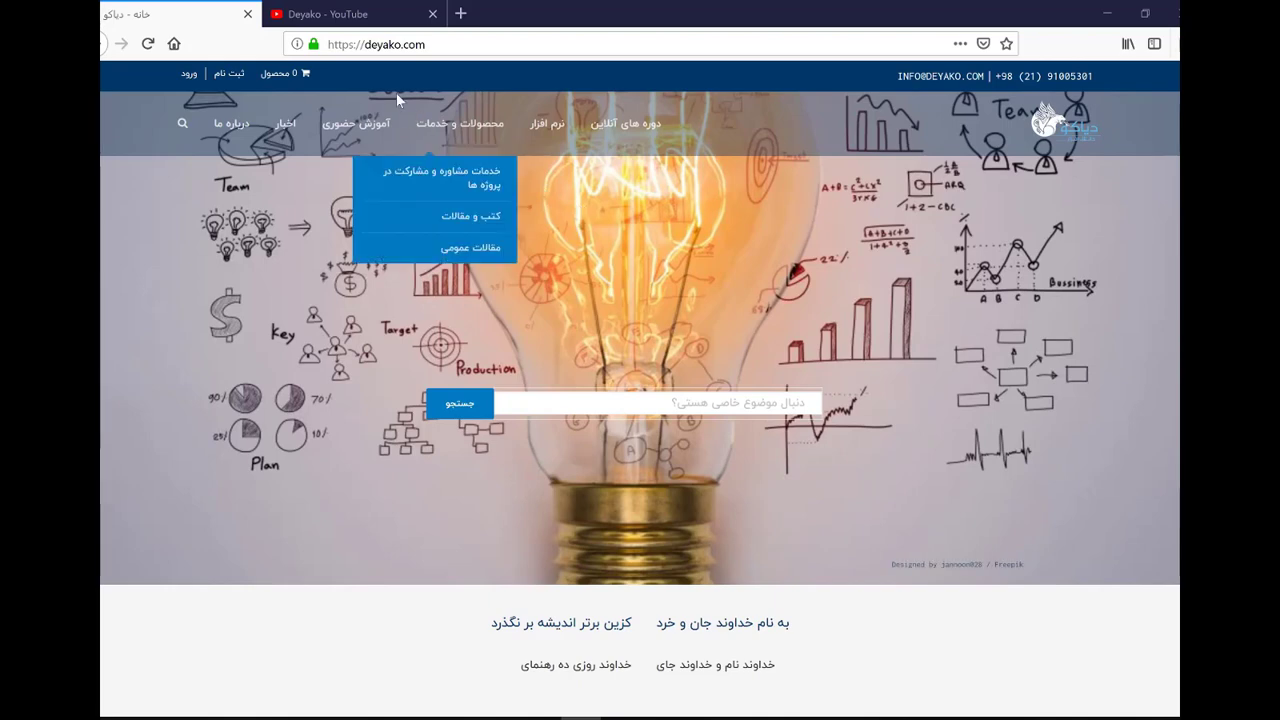
# Step: Switch to the 'Deyako - YouTube' tab in Firefox
pyautogui.click(362, 15)
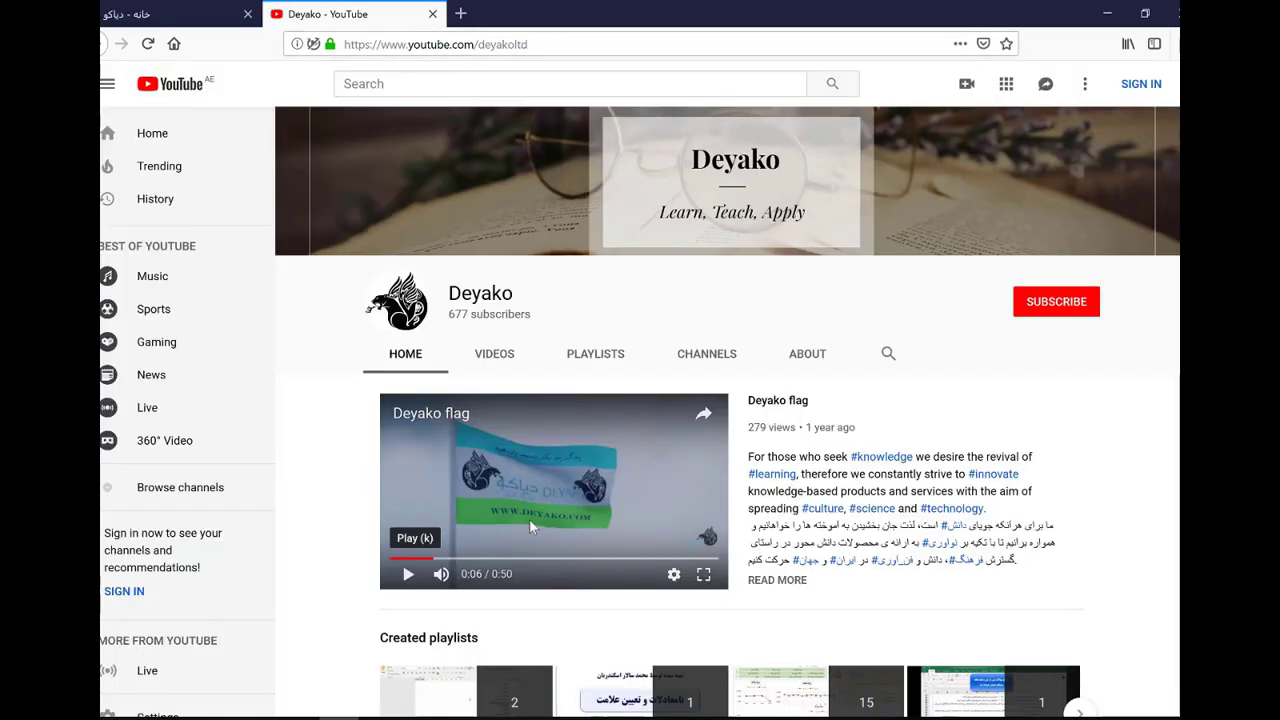